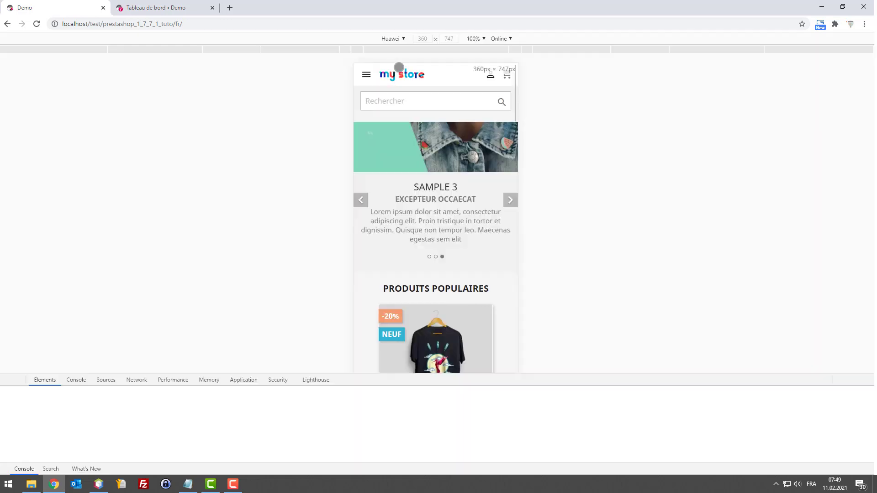
Toggle the developer tools on the shop's home page, leave them open and view their docking options.
{"action": "key", "text": "F12"}
{"action": "key", "text": "F12"}
{"action": "key", "text": "F12"}
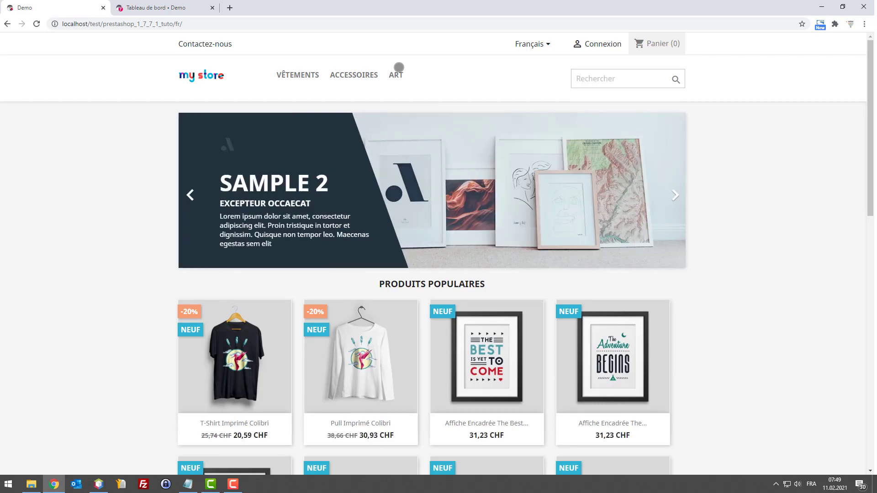
{"action": "key", "text": "F12"}
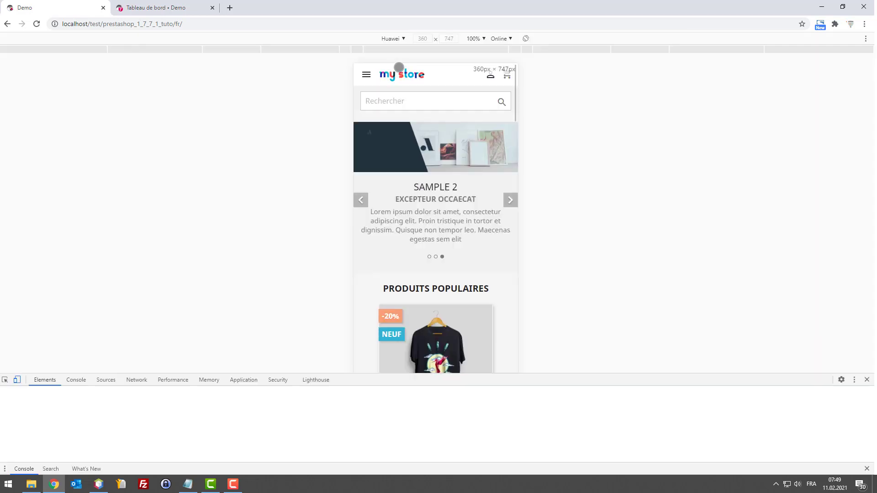
{"action": "key", "text": "F12"}
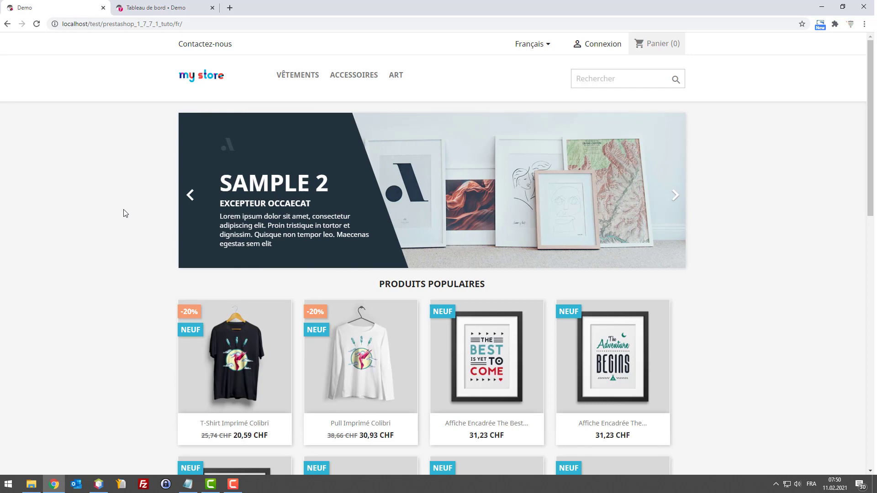
{"action": "key", "text": "F12"}
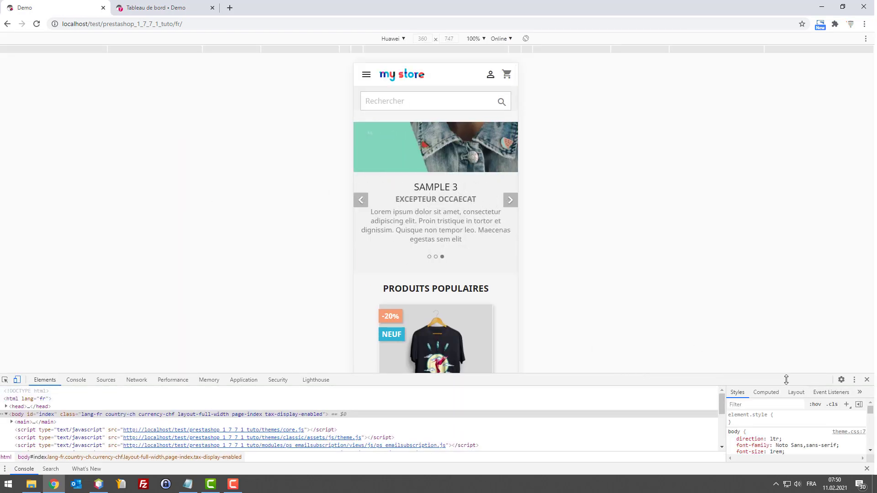
{"action": "left_click", "coordinate": [854, 380]}
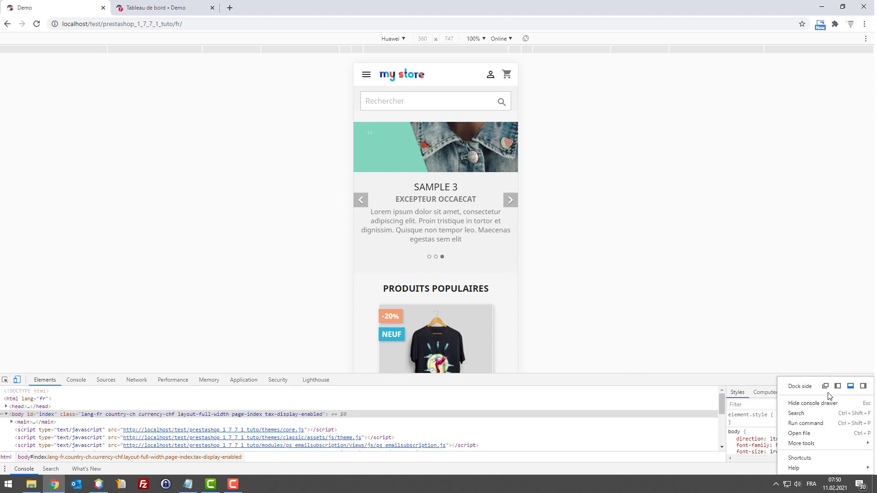
{"action": "left_click", "coordinate": [766, 336]}
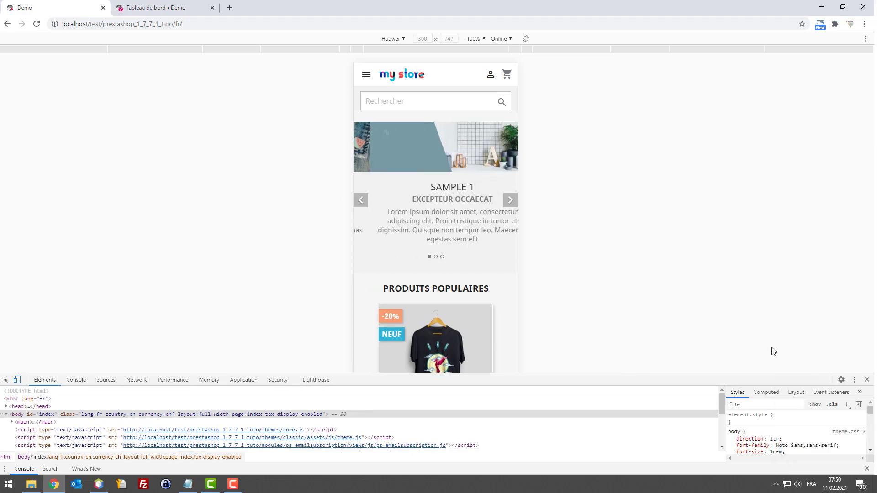
Turn the device emulation off and on again to compare the shop's desktop and mobile layouts.
{"action": "left_click", "coordinate": [17, 380]}
{"action": "left_click", "coordinate": [16, 380]}
{"action": "left_click", "coordinate": [17, 381]}
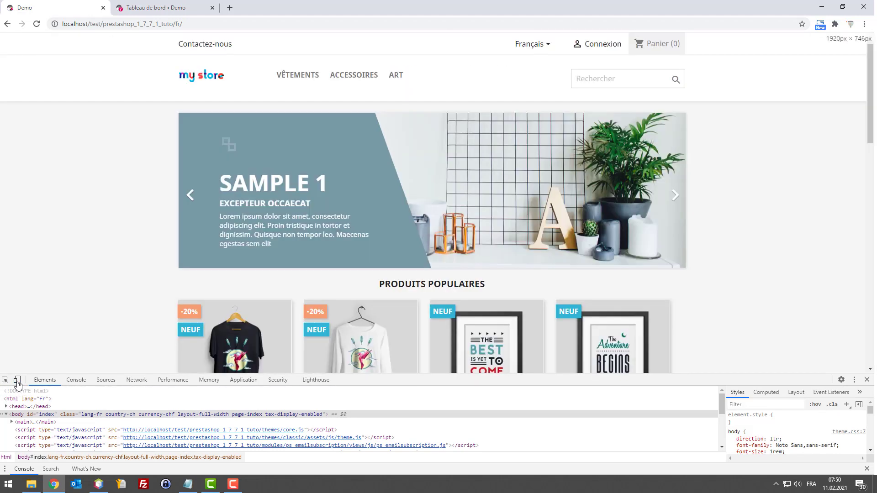
{"action": "left_click", "coordinate": [17, 381]}
Preview the shop's home page as an iPhone 6/7/8 and as an iPhone 5/SE.
{"action": "left_click", "coordinate": [396, 39]}
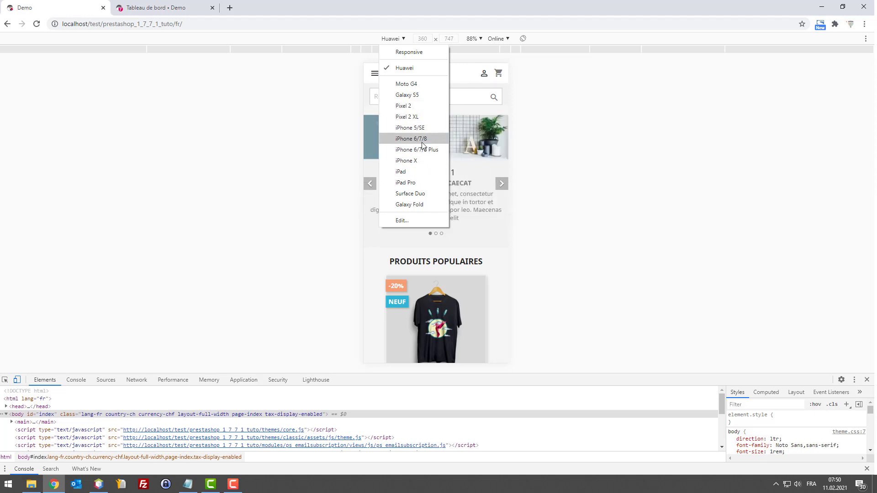
{"action": "key", "text": "Escape"}
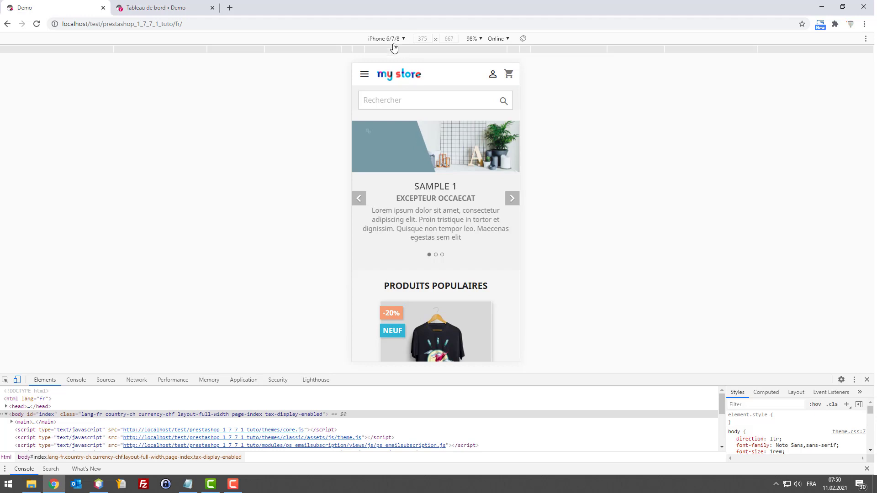
{"action": "left_click", "coordinate": [392, 39]}
{"action": "left_click", "coordinate": [397, 128]}
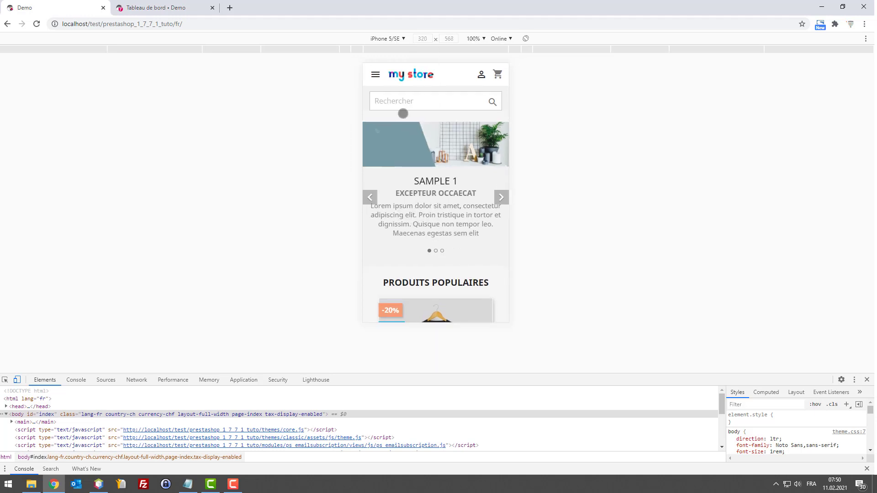
Switch the emulated device to Huawei and back to iPhone 5/SE, and view the page down to the popular products.
{"action": "left_click", "coordinate": [392, 38]}
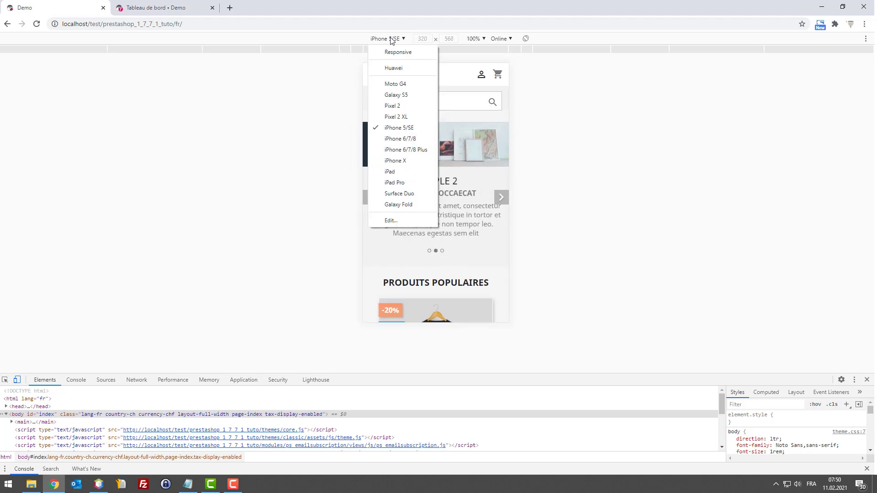
{"action": "left_click", "coordinate": [391, 69]}
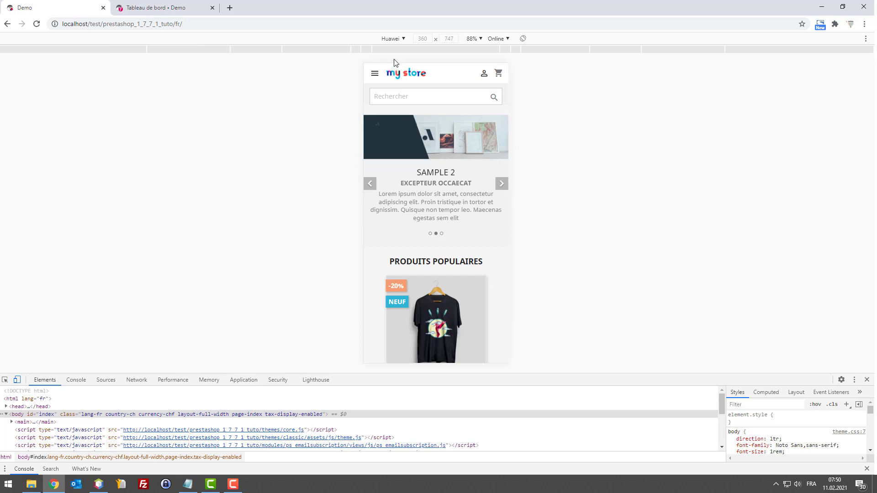
{"action": "left_click", "coordinate": [391, 38]}
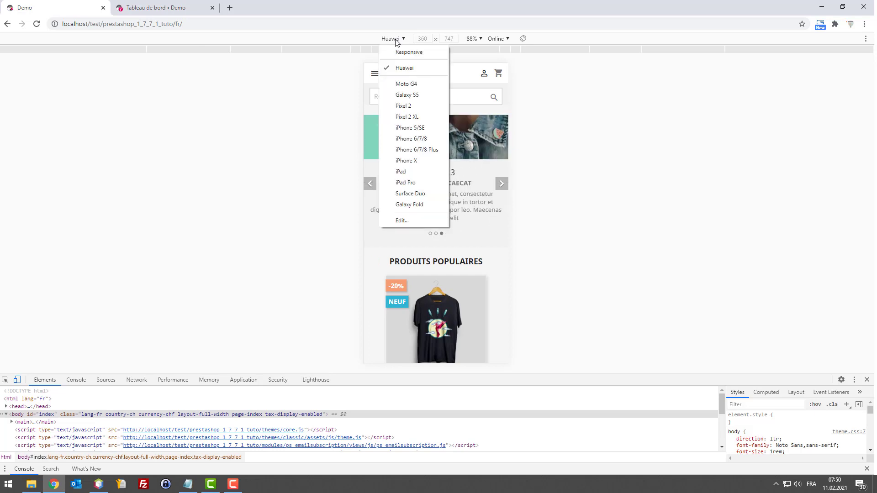
{"action": "left_click", "coordinate": [420, 128]}
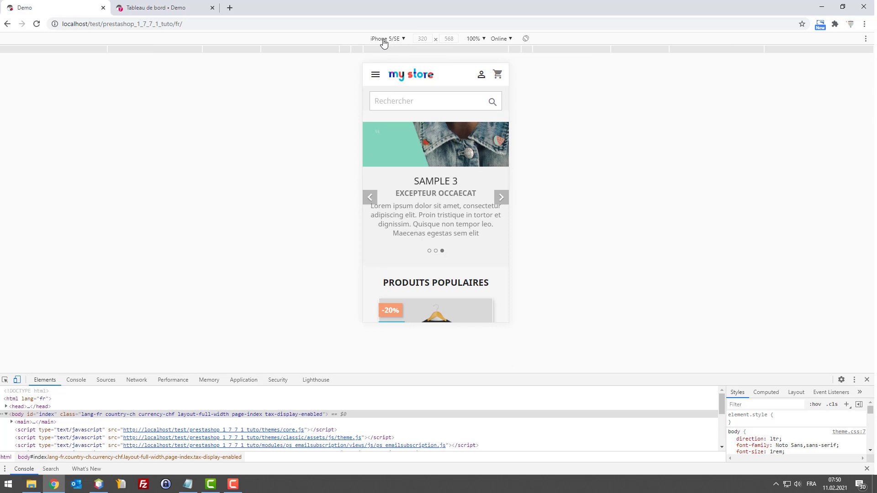
{"action": "scroll", "coordinate": [430, 106], "scroll_direction": "down", "scroll_amount": 1}
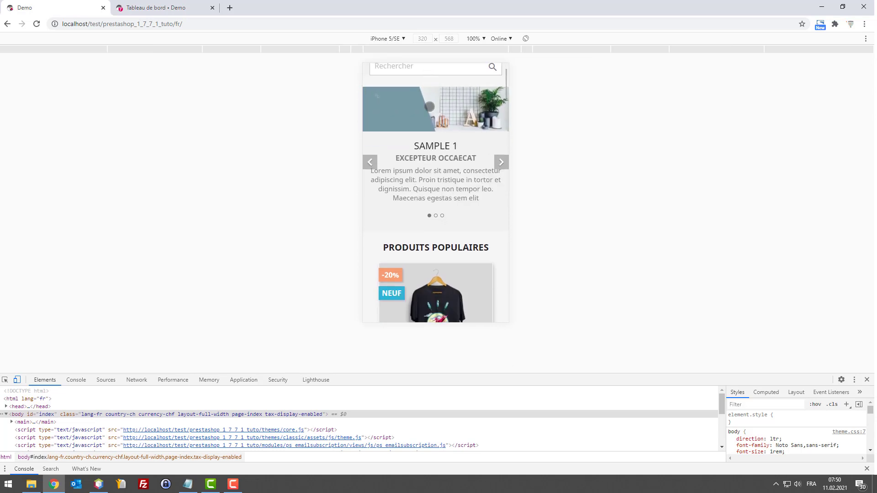
{"action": "scroll", "coordinate": [377, 96], "scroll_direction": "down", "scroll_amount": 4}
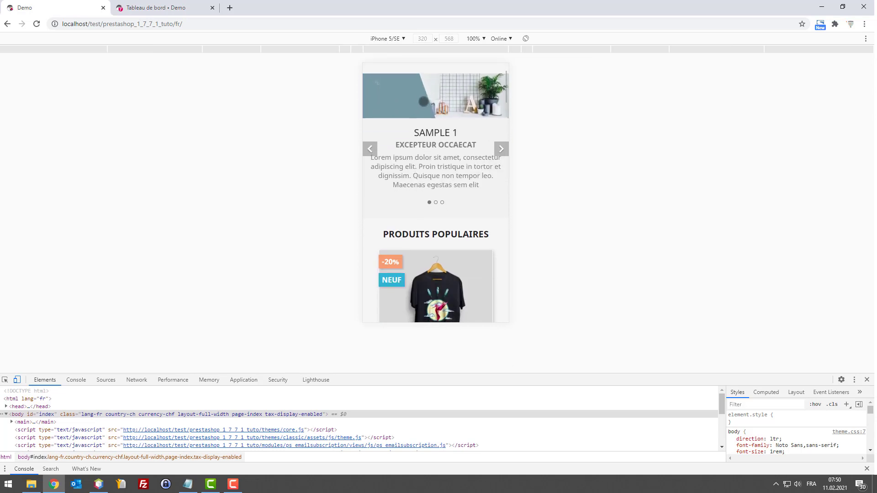
Compare the popular products section on the Huawei and iPhone 5/SE emulations, finishing on iPhone 5/SE.
{"action": "left_click", "coordinate": [396, 40]}
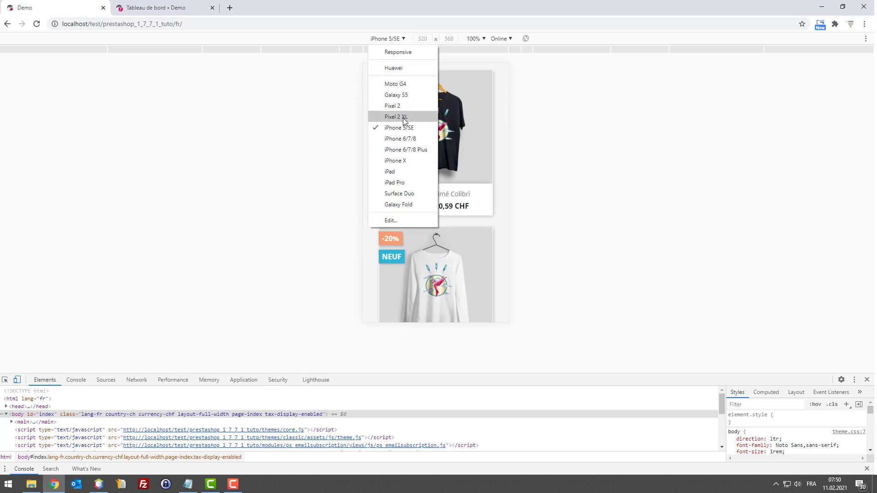
{"action": "left_click", "coordinate": [397, 69]}
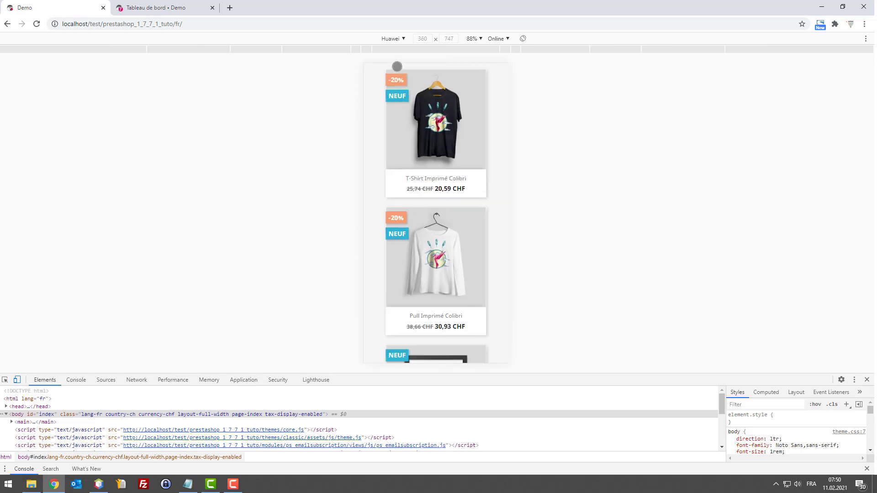
{"action": "left_click", "coordinate": [395, 40]}
{"action": "left_click", "coordinate": [421, 129]}
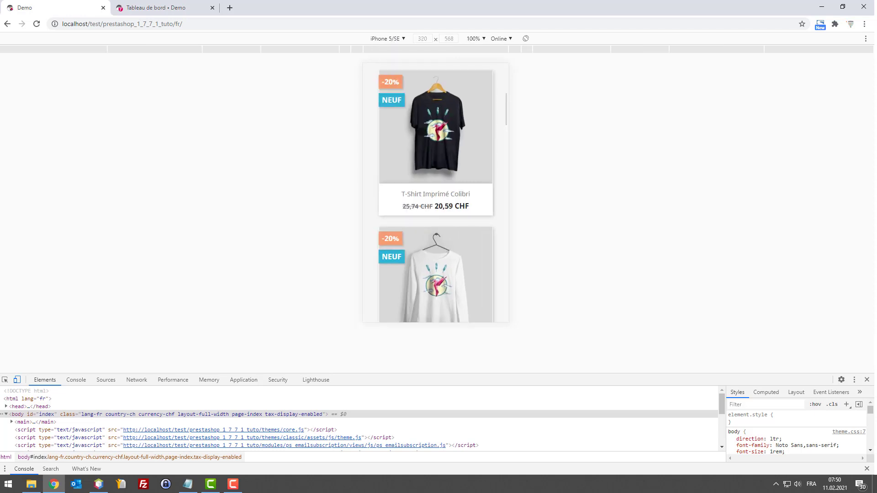
{"action": "scroll", "coordinate": [402, 110], "scroll_direction": "up", "scroll_amount": 5}
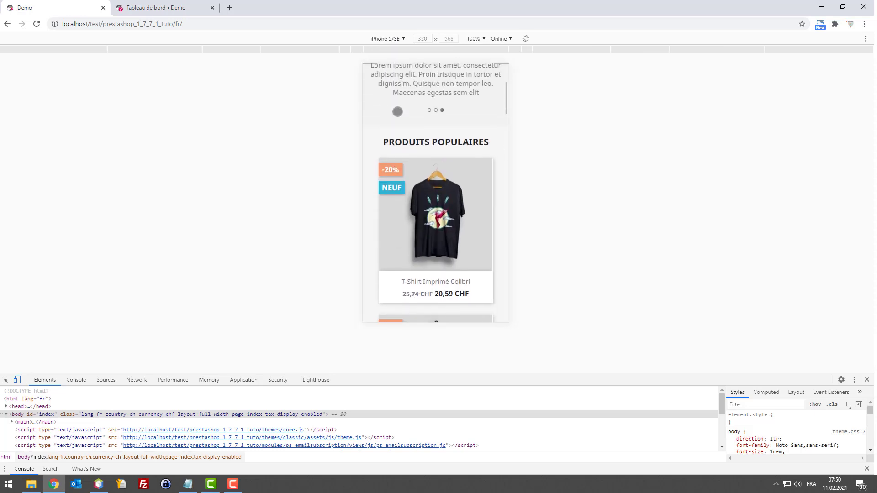
Set the emulated device to Huawei and look through the shop's mobile home page.
{"action": "left_click", "coordinate": [383, 39]}
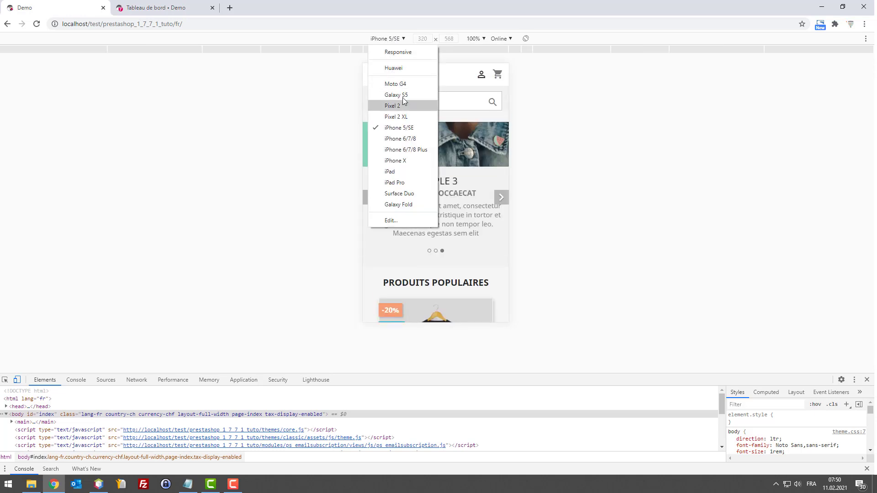
{"action": "left_click", "coordinate": [398, 70]}
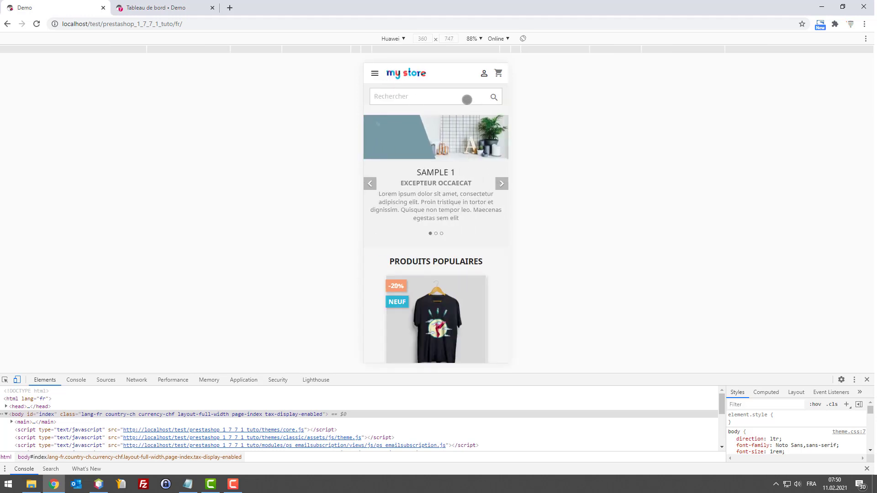
{"action": "scroll", "coordinate": [424, 123], "scroll_direction": "down", "scroll_amount": 7}
{"action": "scroll", "coordinate": [448, 161], "scroll_direction": "up", "scroll_amount": 6}
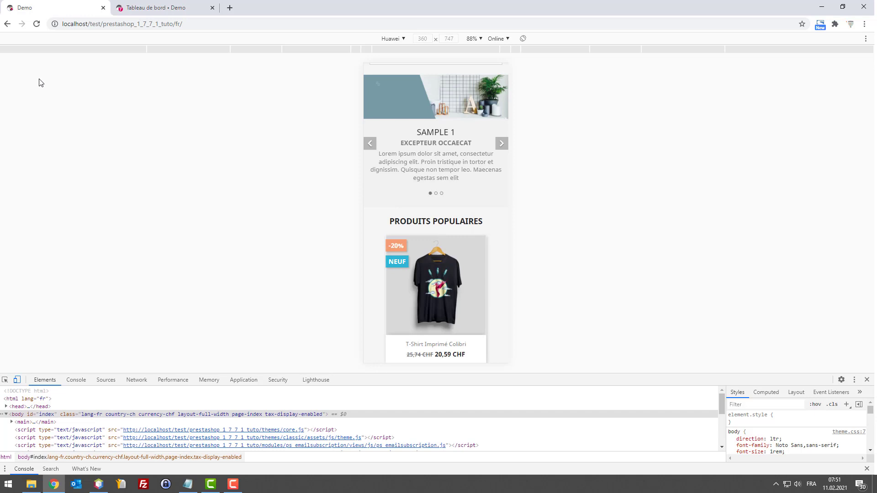
Search the web for "resolution mobile stats" in a new browser tab.
{"action": "key", "text": "ctrl+t"}
{"action": "type", "text": "resolution m"}
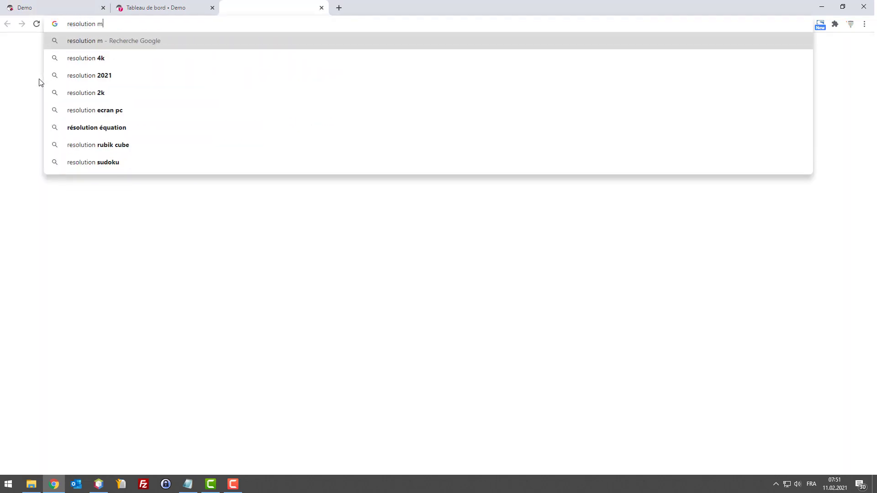
{"action": "type", "text": "obile stas"}
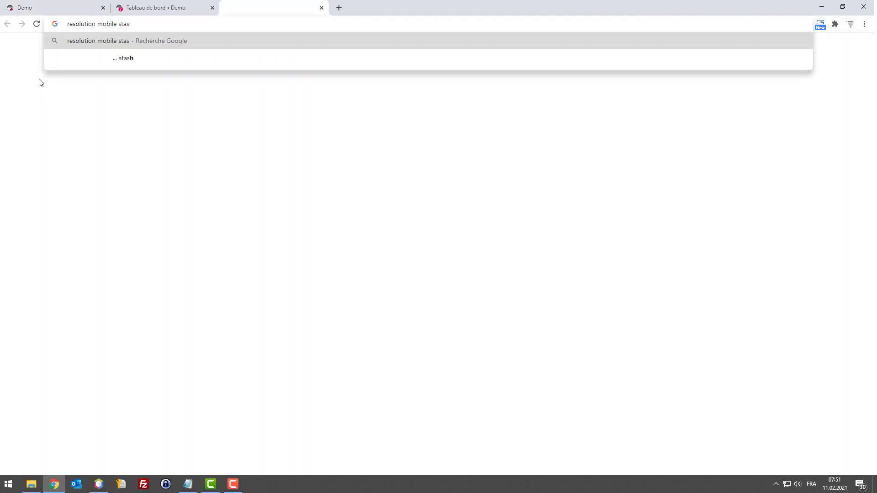
{"action": "key", "text": "BackSpace"}
{"action": "type", "text": "ts"}
{"action": "key", "text": "Return"}
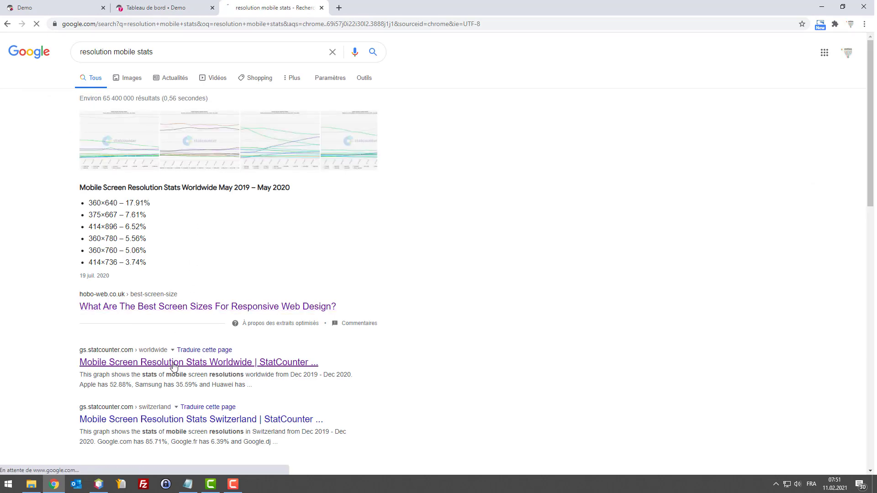
Open StatCounter's worldwide mobile screen resolution statistics and place that page's tab directly after the shop's Demo tab.
{"action": "left_click", "coordinate": [229, 365]}
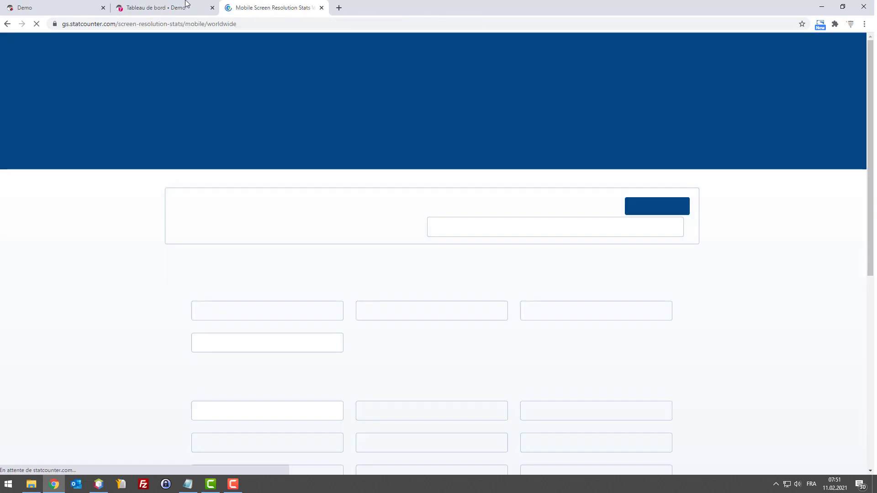
{"action": "left_click_drag", "start_coordinate": [270, 8], "coordinate": [174, 21]}
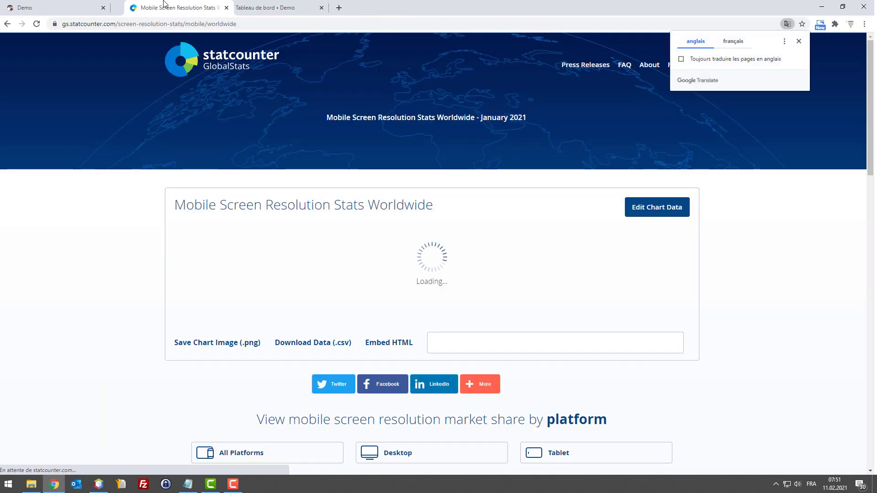
Look over the StatCounter page, from the resolution chart to the platform, region and period filters.
{"action": "scroll", "coordinate": [464, 225], "scroll_direction": "down", "scroll_amount": 12}
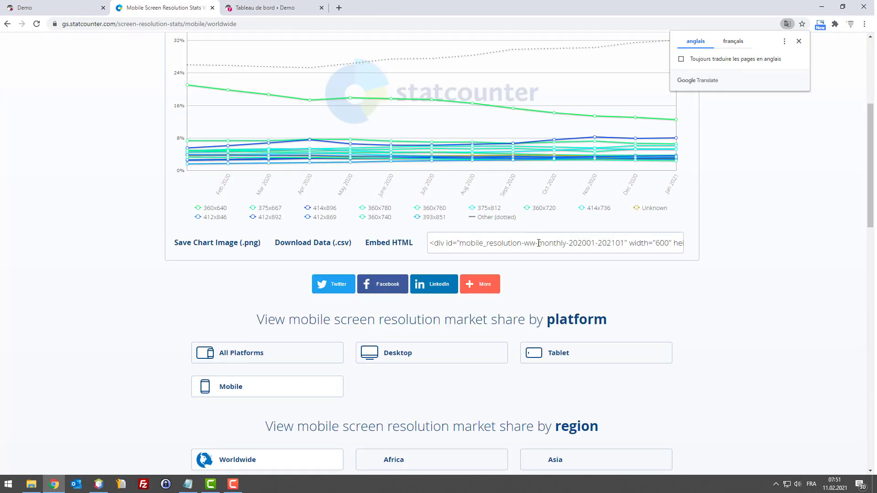
{"action": "scroll", "coordinate": [552, 248], "scroll_direction": "down", "scroll_amount": 6}
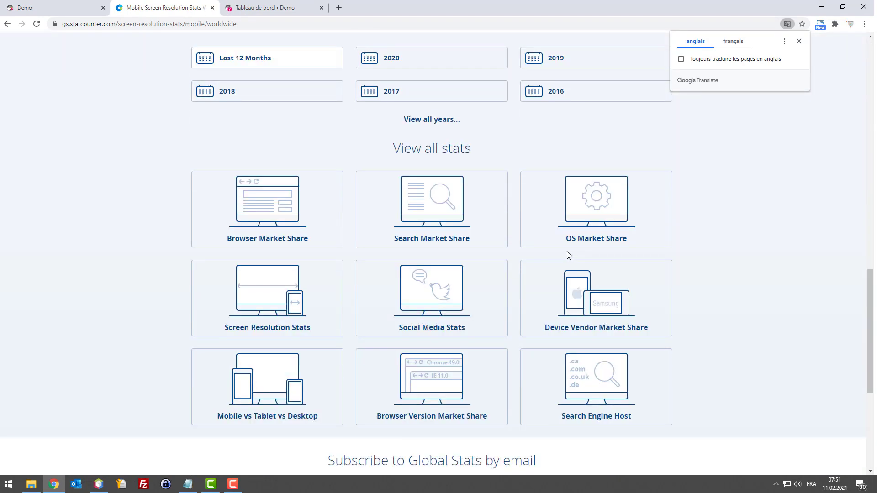
{"action": "scroll", "coordinate": [566, 251], "scroll_direction": "up", "scroll_amount": 15}
{"action": "scroll", "coordinate": [553, 223], "scroll_direction": "up", "scroll_amount": 1}
{"action": "scroll", "coordinate": [555, 247], "scroll_direction": "down", "scroll_amount": 2}
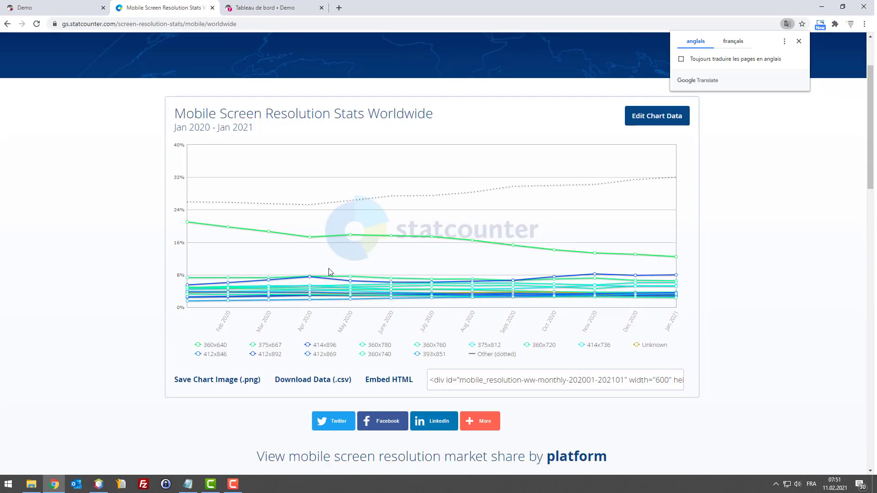
{"action": "scroll", "coordinate": [478, 256], "scroll_direction": "up", "scroll_amount": 2}
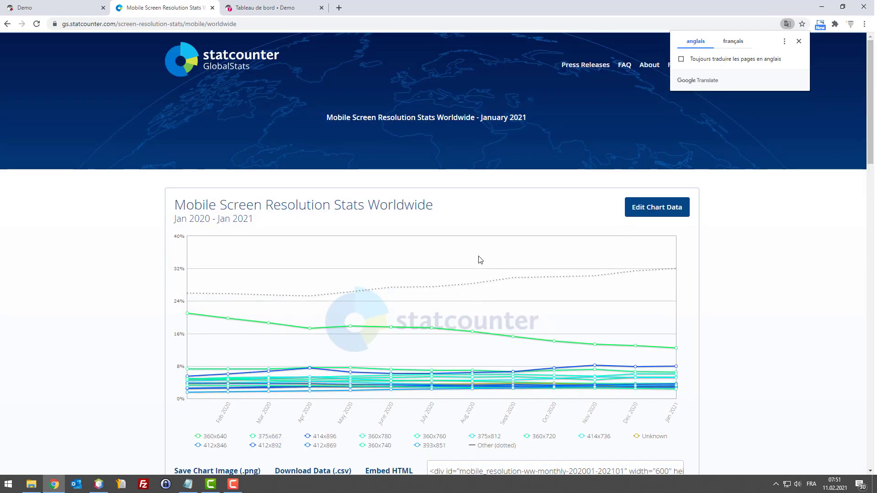
Dismiss the translation offer and examine the February 2020 share of the 360x640 resolution in the chart.
{"action": "left_click", "coordinate": [799, 42]}
{"action": "scroll", "coordinate": [451, 242], "scroll_direction": "down", "scroll_amount": 5}
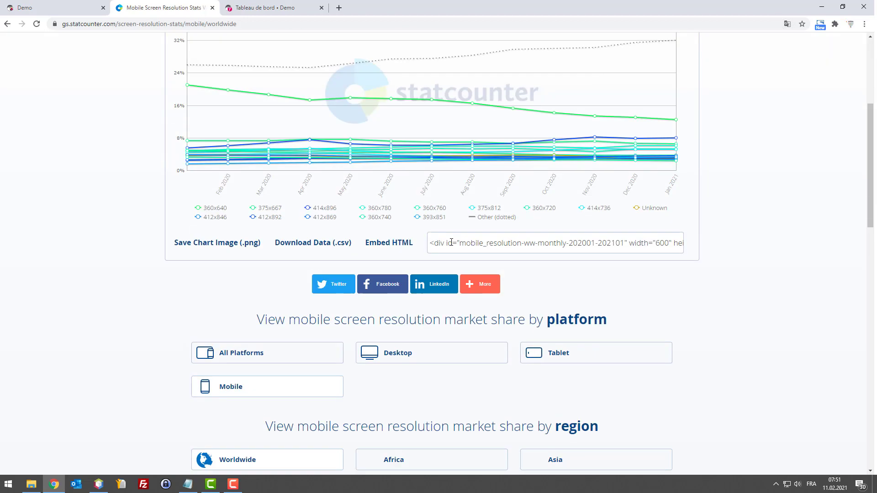
{"action": "scroll", "coordinate": [443, 240], "scroll_direction": "up", "scroll_amount": 2}
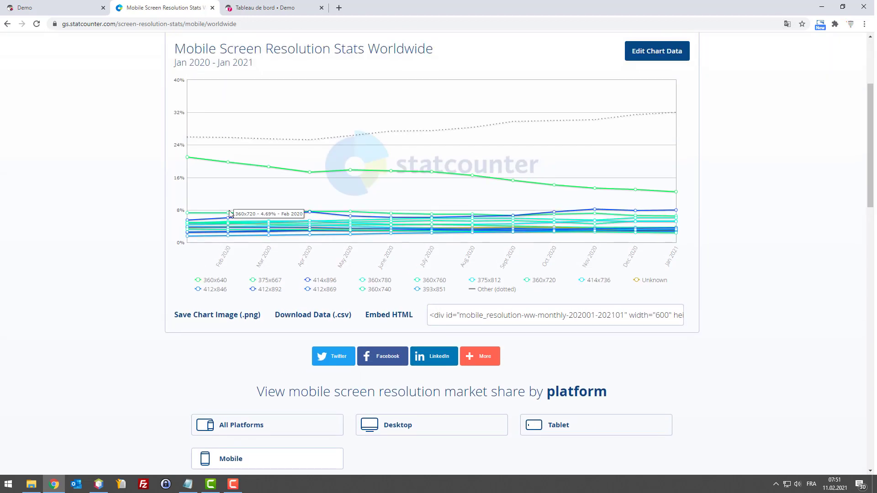
{"action": "mouse_move", "coordinate": [230, 164]}
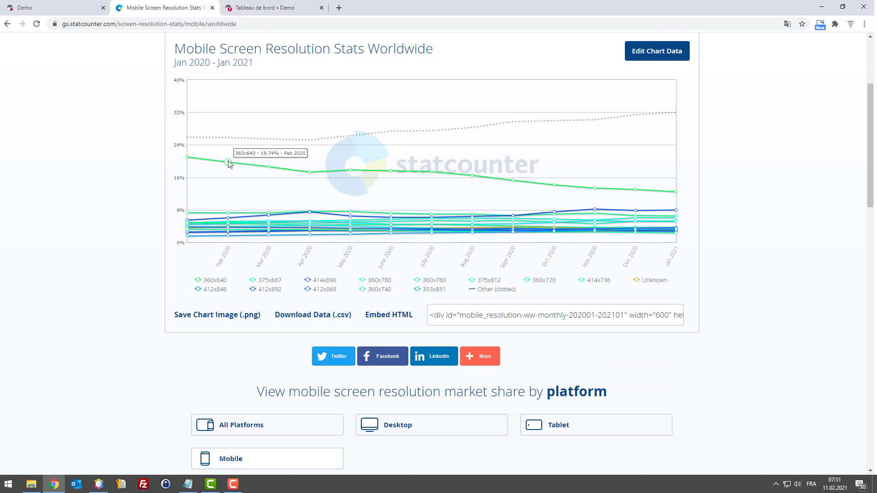
Examine the January 2020 shares of the different screen resolutions in the StatCounter chart.
{"action": "mouse_move", "coordinate": [268, 169]}
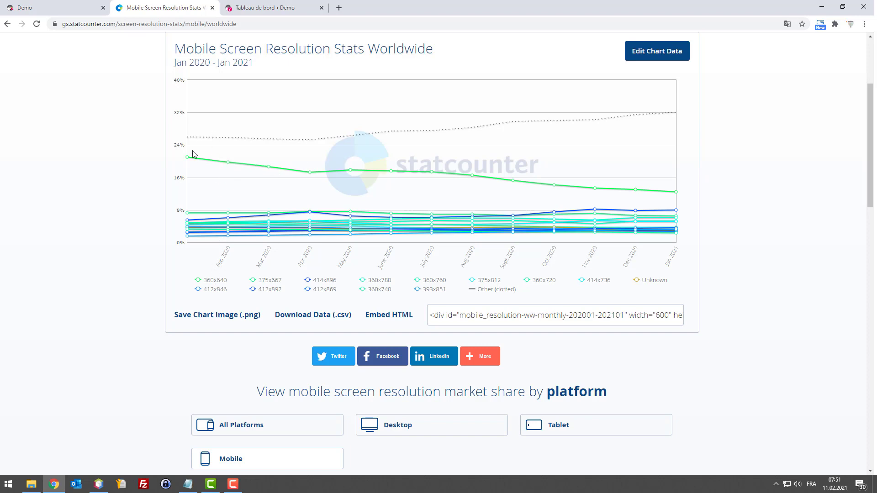
{"action": "mouse_move", "coordinate": [187, 157]}
{"action": "mouse_move", "coordinate": [189, 213]}
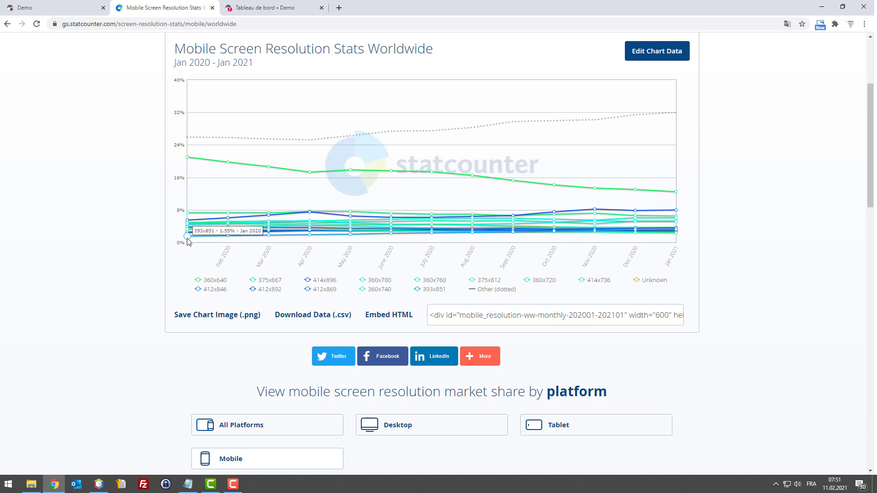
{"action": "mouse_move", "coordinate": [371, 215]}
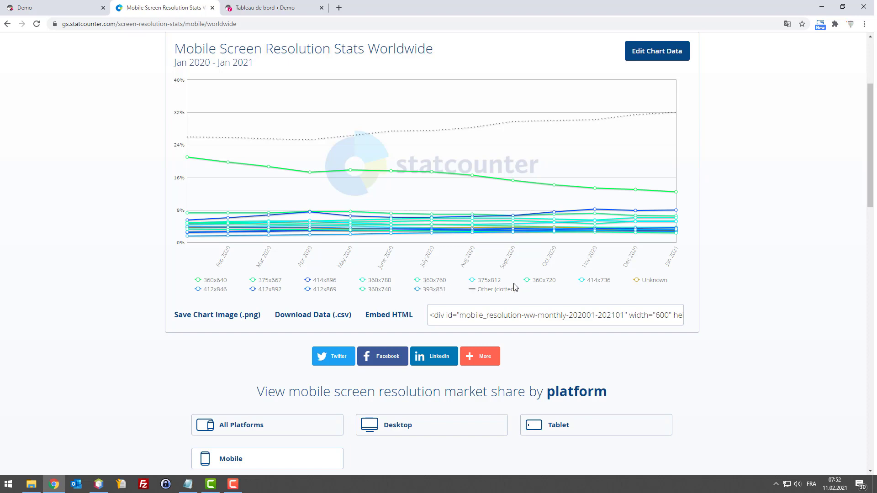
Hide the Unknown series in the resolution chart and reload the statistics for the Mobile platform.
{"action": "left_click", "coordinate": [642, 283]}
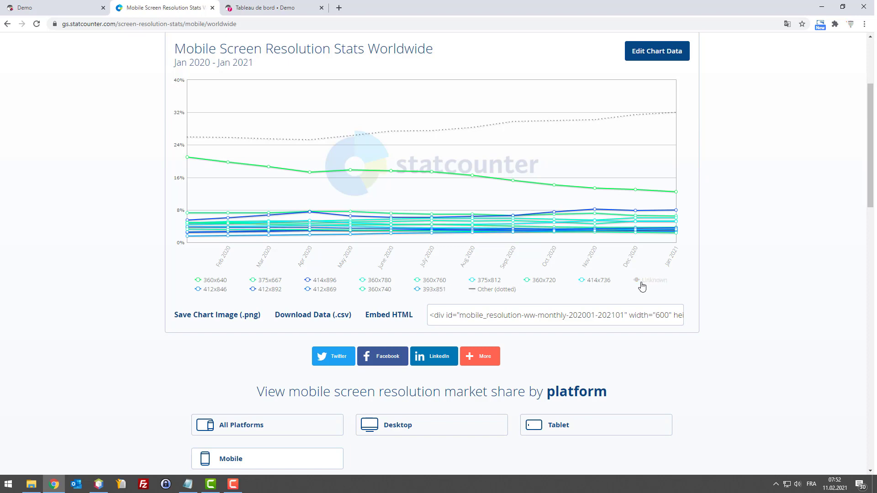
{"action": "scroll", "coordinate": [498, 293], "scroll_direction": "down", "scroll_amount": 4}
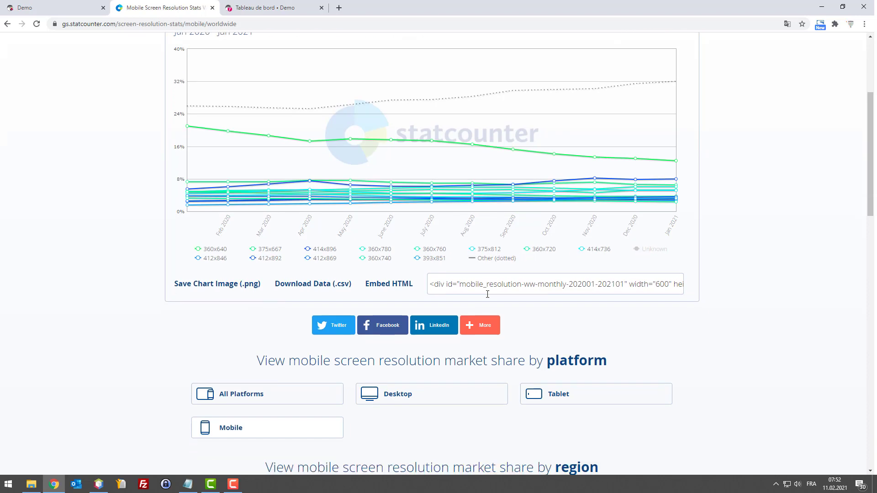
{"action": "scroll", "coordinate": [487, 297], "scroll_direction": "down", "scroll_amount": 2}
{"action": "left_click", "coordinate": [237, 185]}
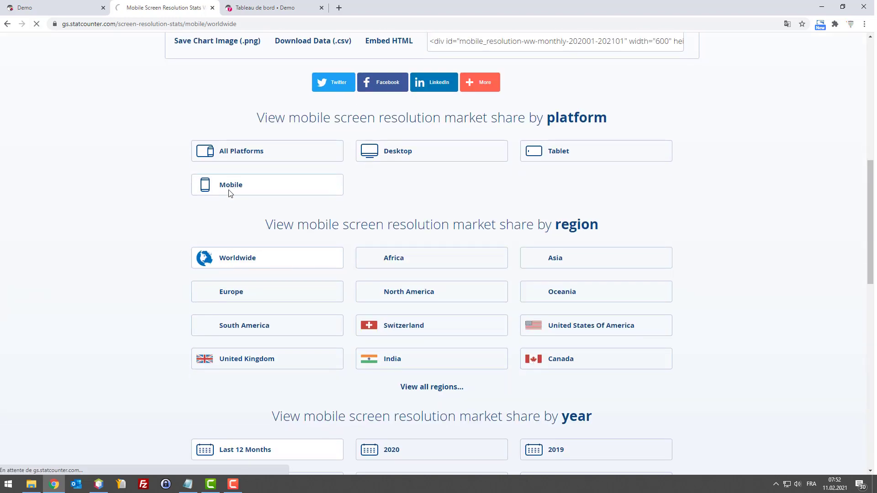
{"action": "scroll", "coordinate": [239, 209], "scroll_direction": "down", "scroll_amount": 3}
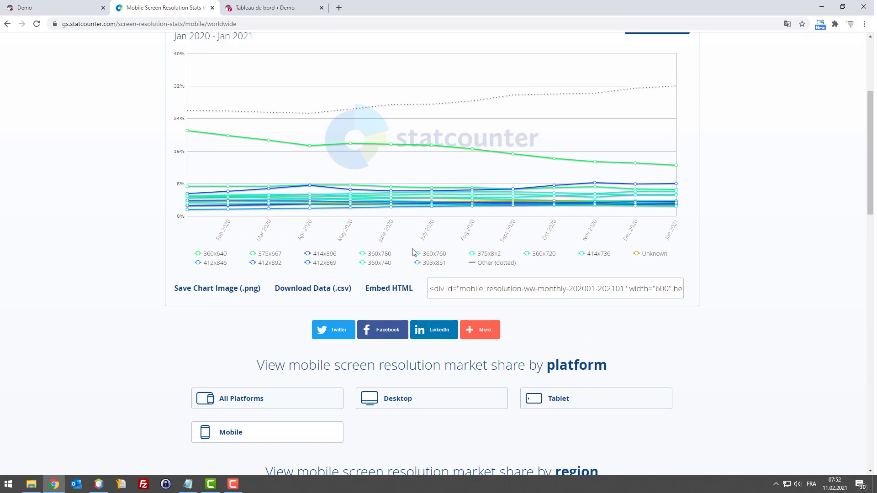
Compare the StatCounter resolutions with the Huawei preview dimensions in the shop's Demo tab, finishing on the shop page.
{"action": "left_click", "coordinate": [48, 7]}
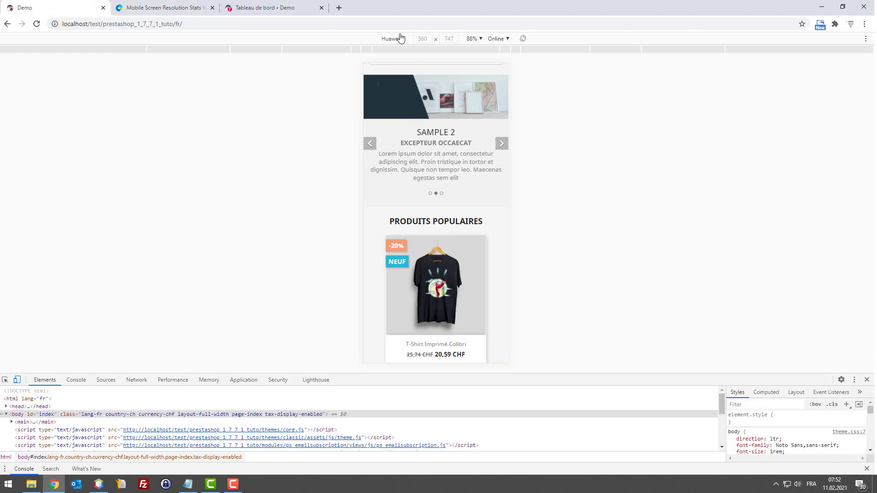
{"action": "left_click", "coordinate": [147, 9]}
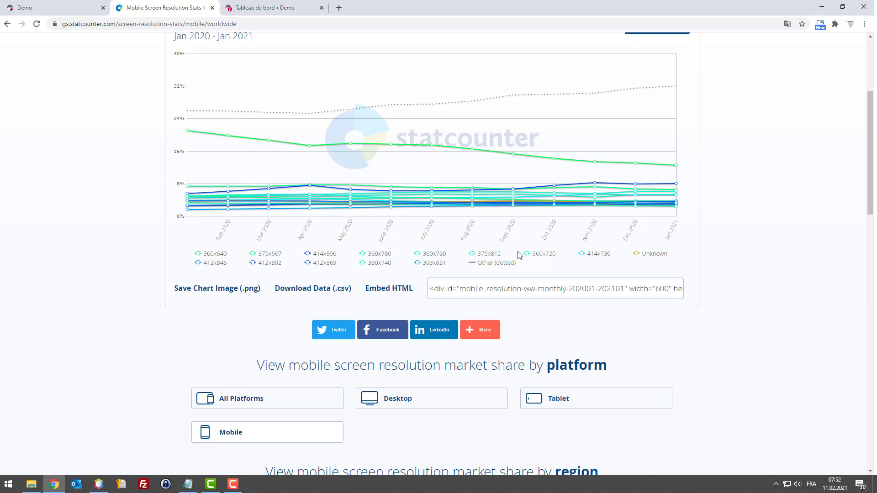
{"action": "left_click", "coordinate": [32, 3]}
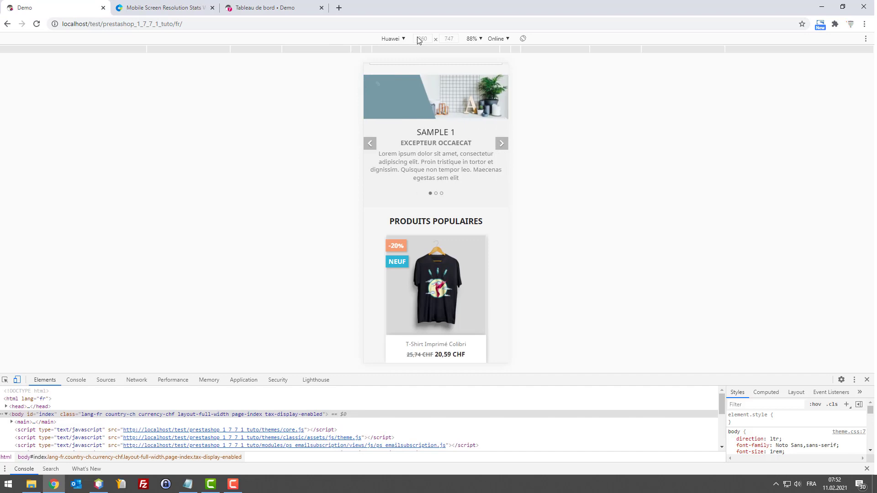
{"action": "left_click", "coordinate": [157, 4]}
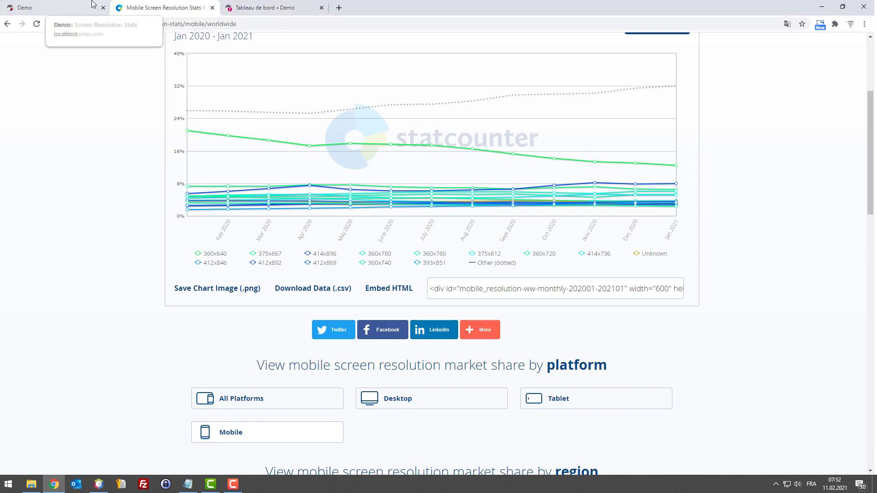
{"action": "left_click", "coordinate": [31, 5]}
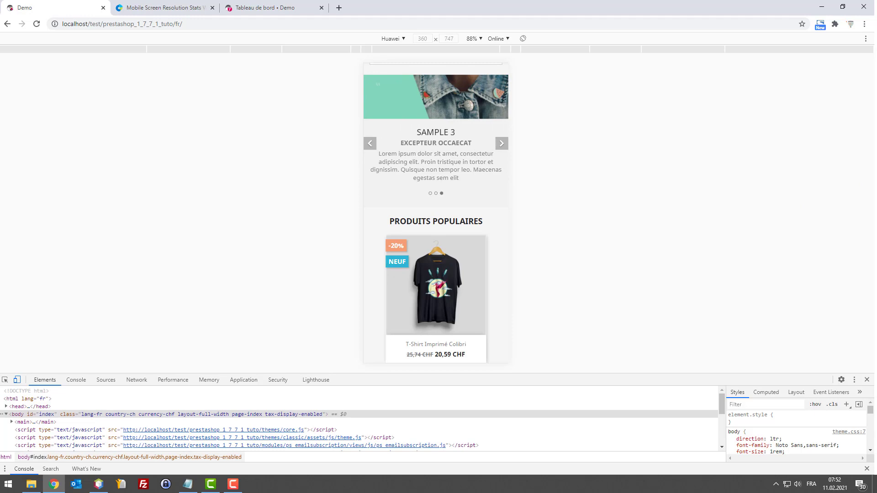
Close the developer tools on the shop's home page and open the Vêtements category.
{"action": "key", "text": "alt+Tab"}
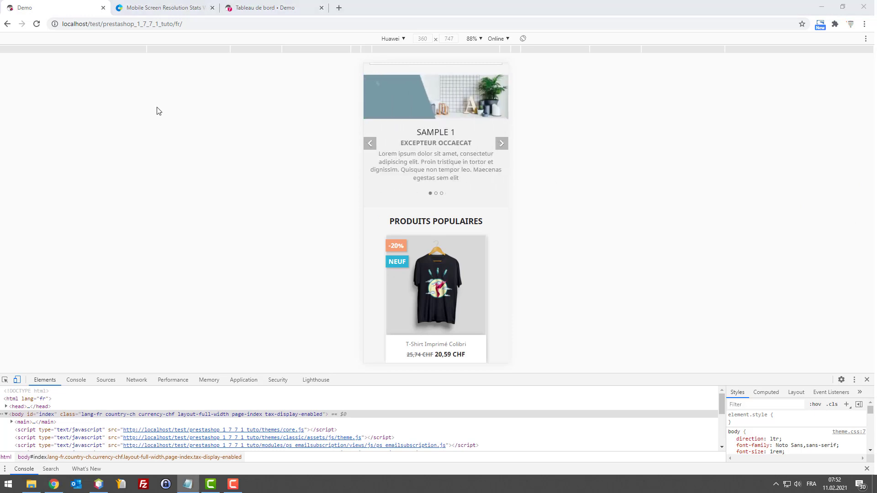
{"action": "key", "text": "alt+Tab"}
{"action": "key", "text": "F12"}
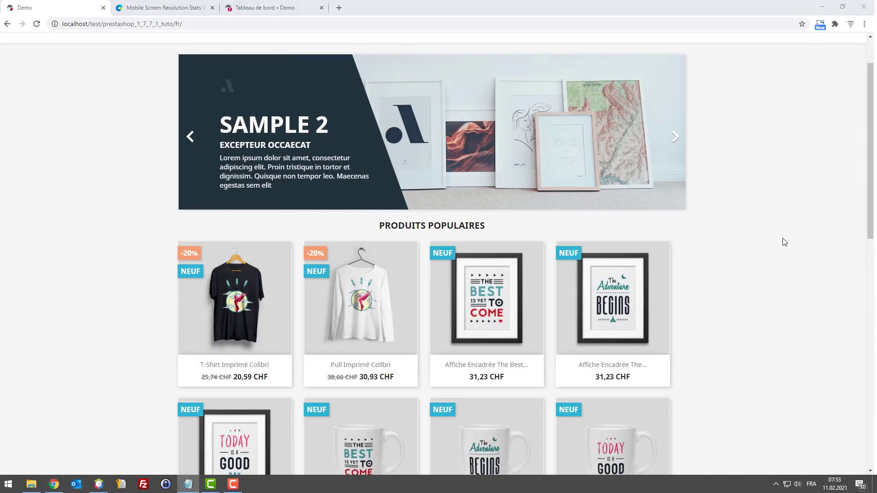
{"action": "scroll", "coordinate": [782, 239], "scroll_direction": "up", "scroll_amount": 2}
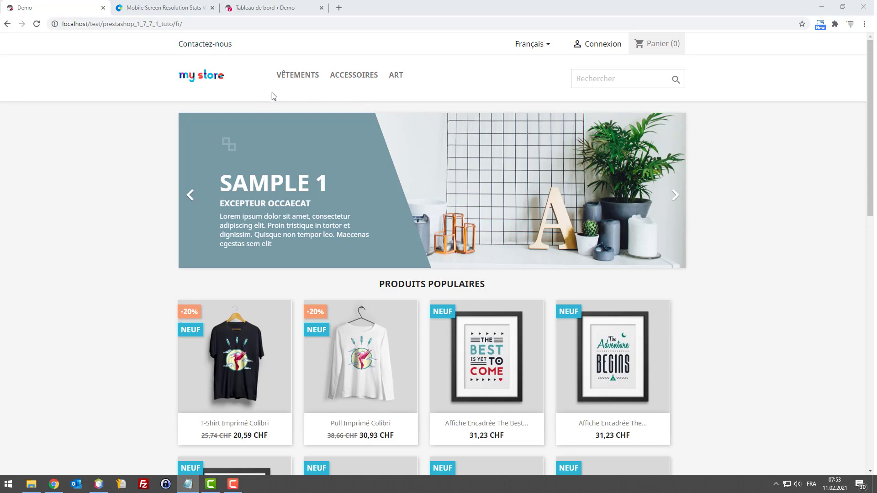
{"action": "mouse_move", "coordinate": [295, 81]}
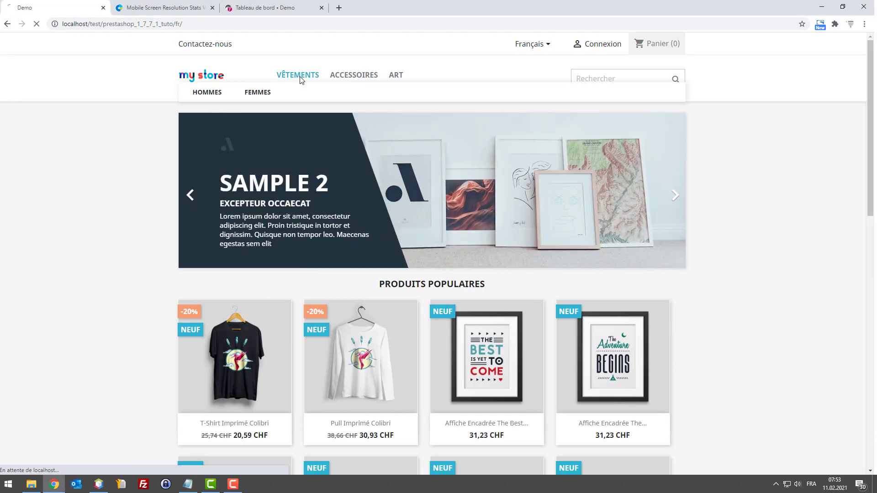
{"action": "left_click", "coordinate": [298, 78]}
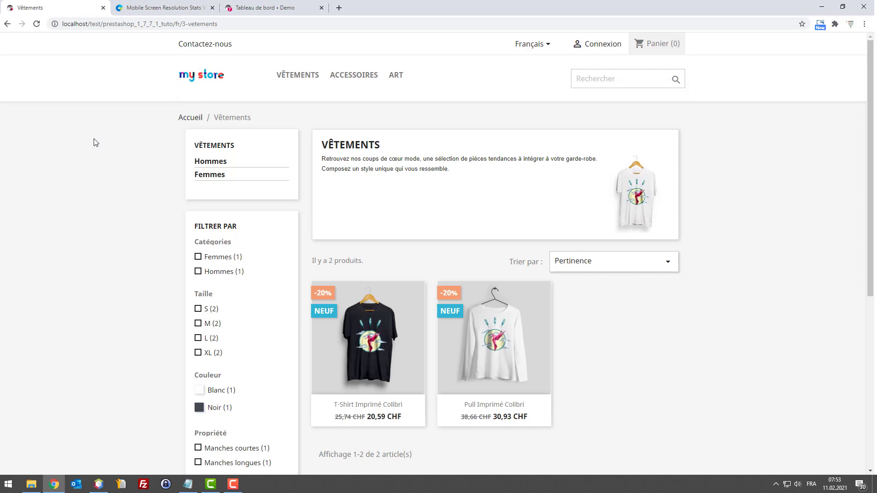
Reopen the developer tools and look over the whole Vêtements category page in the Huawei preview.
{"action": "key", "text": "F12"}
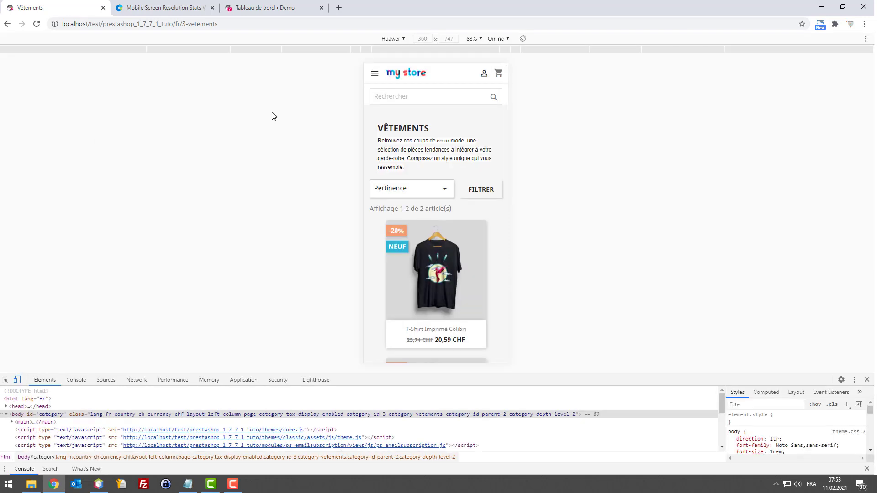
{"action": "scroll", "coordinate": [411, 134], "scroll_direction": "down", "scroll_amount": 5}
{"action": "scroll", "coordinate": [417, 143], "scroll_direction": "up", "scroll_amount": 5}
{"action": "scroll", "coordinate": [420, 151], "scroll_direction": "down", "scroll_amount": 1}
{"action": "scroll", "coordinate": [434, 173], "scroll_direction": "up", "scroll_amount": 1}
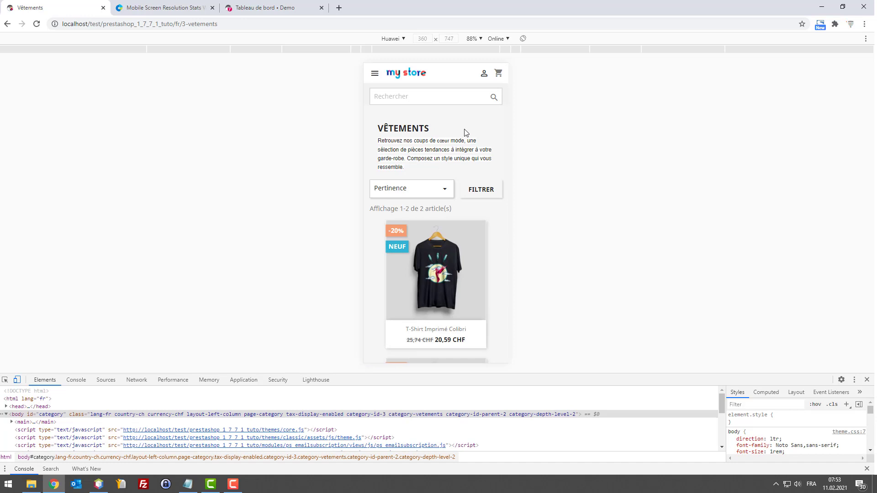
{"action": "scroll", "coordinate": [468, 145], "scroll_direction": "down", "scroll_amount": 10}
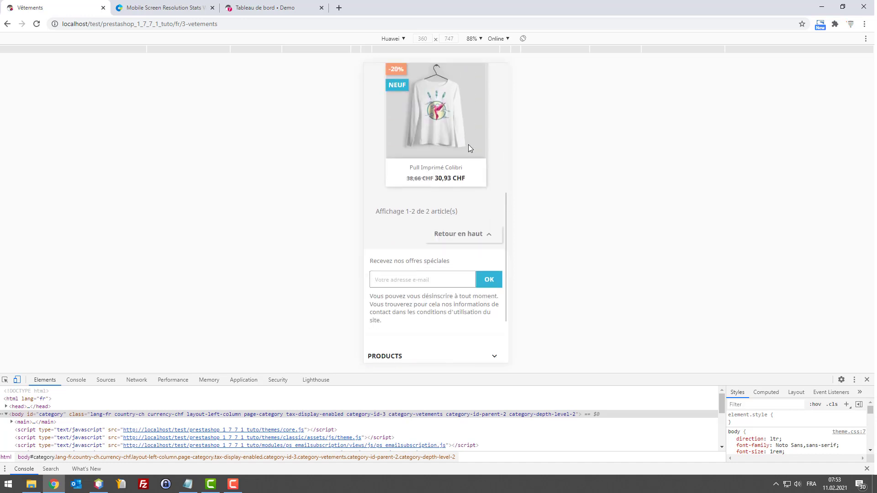
{"action": "scroll", "coordinate": [468, 145], "scroll_direction": "up", "scroll_amount": 8}
{"action": "scroll", "coordinate": [470, 145], "scroll_direction": "up", "scroll_amount": 1}
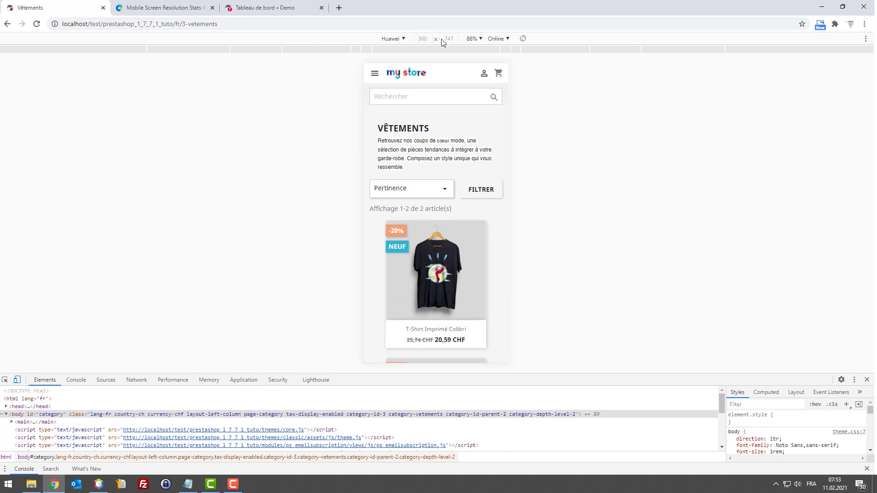
Set the device preview zoom to 150% and inspect the Vêtements category's description text.
{"action": "left_click", "coordinate": [474, 40]}
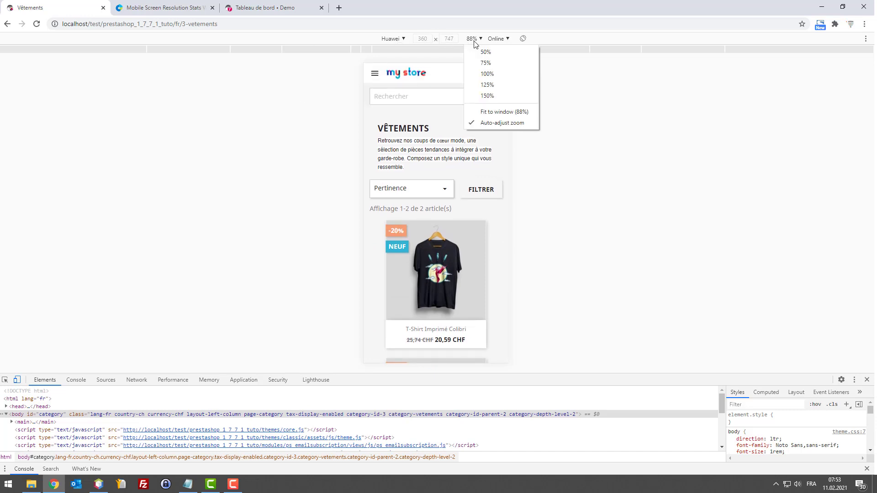
{"action": "left_click", "coordinate": [497, 96]}
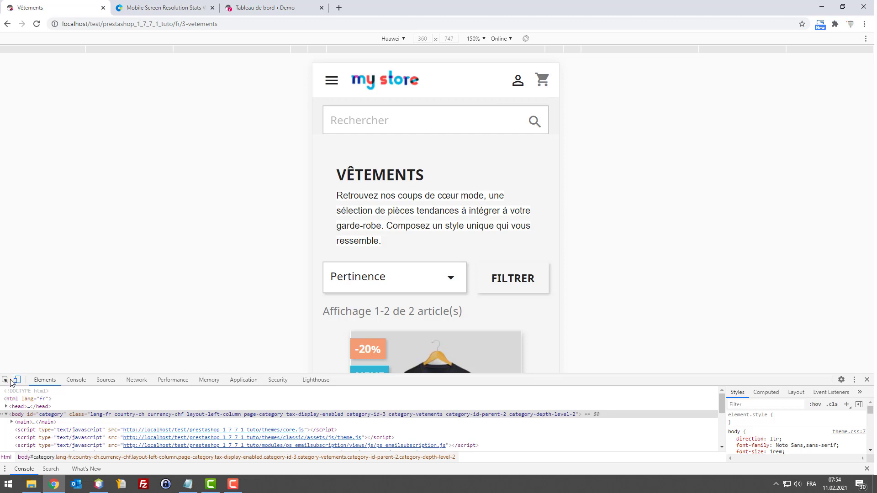
{"action": "left_click", "coordinate": [340, 220]}
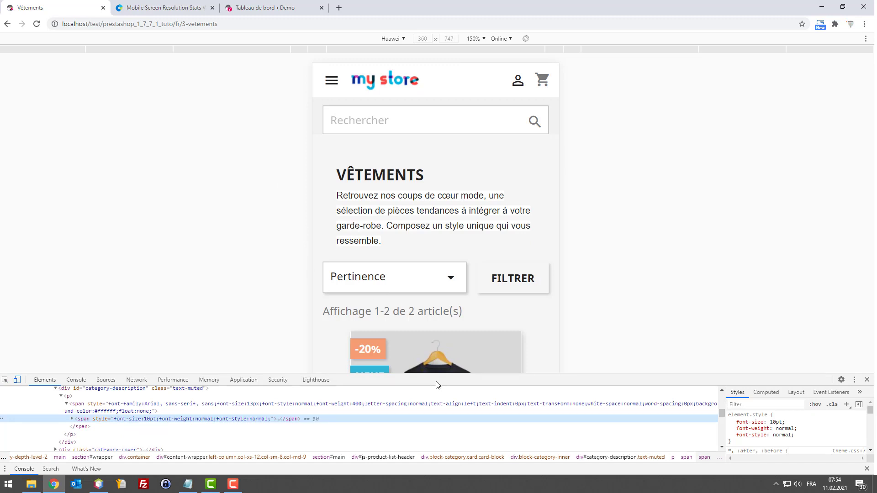
Enlarge the developer tools area and inspect the HTML paragraph that holds the category description.
{"action": "left_click_drag", "start_coordinate": [436, 384], "coordinate": [431, 285]}
{"action": "scroll", "coordinate": [380, 219], "scroll_direction": "down", "scroll_amount": 1}
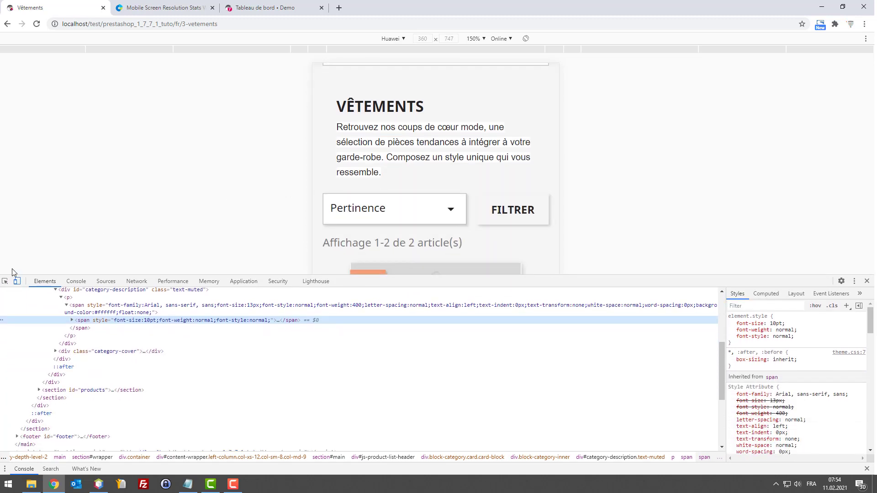
{"action": "left_click", "coordinate": [5, 281]}
{"action": "left_click", "coordinate": [368, 149]}
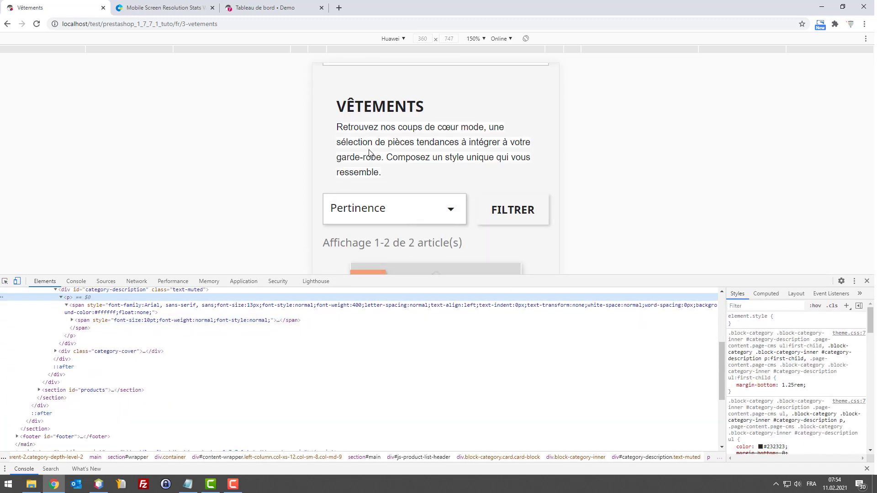
{"action": "scroll", "coordinate": [292, 329], "scroll_direction": "up", "scroll_amount": 2}
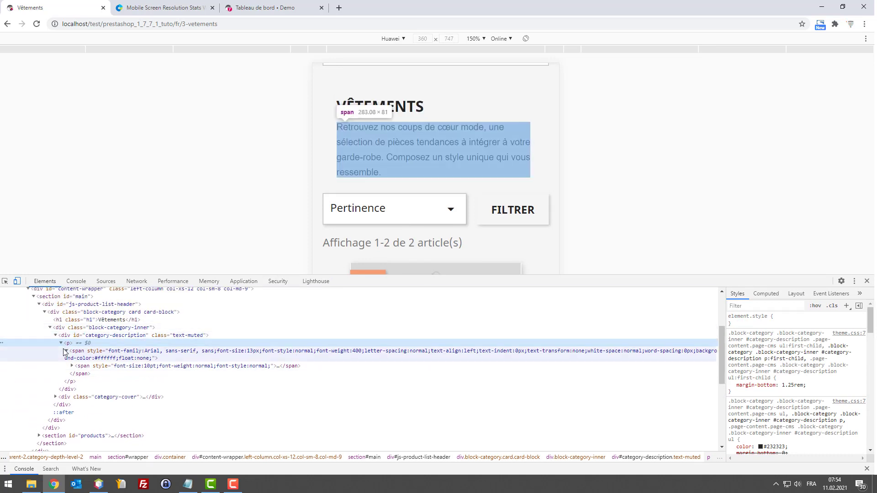
{"action": "scroll", "coordinate": [342, 130], "scroll_direction": "up", "scroll_amount": 1}
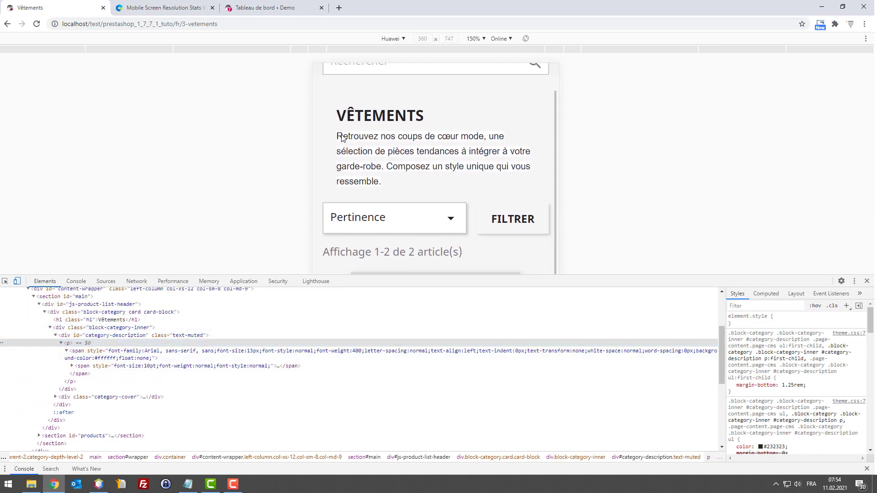
Inspect the inner span of the category description to view its inline font styles.
{"action": "scroll", "coordinate": [402, 192], "scroll_direction": "down", "scroll_amount": 3}
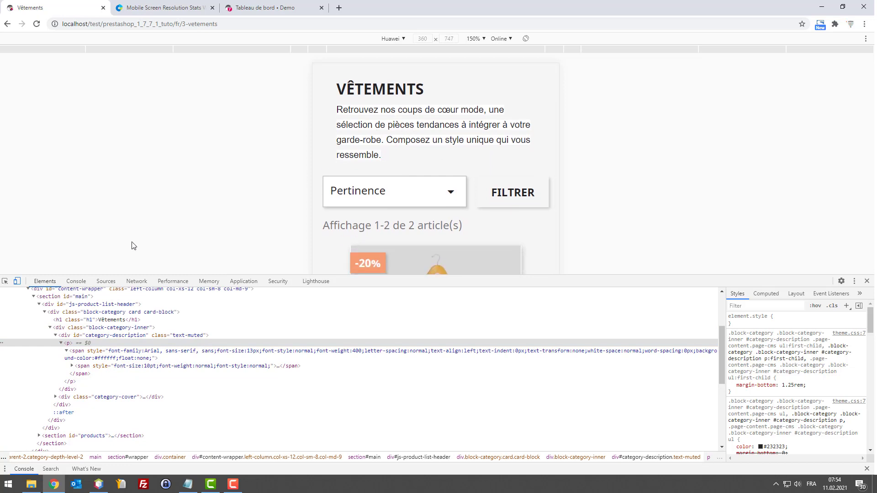
{"action": "left_click", "coordinate": [6, 281]}
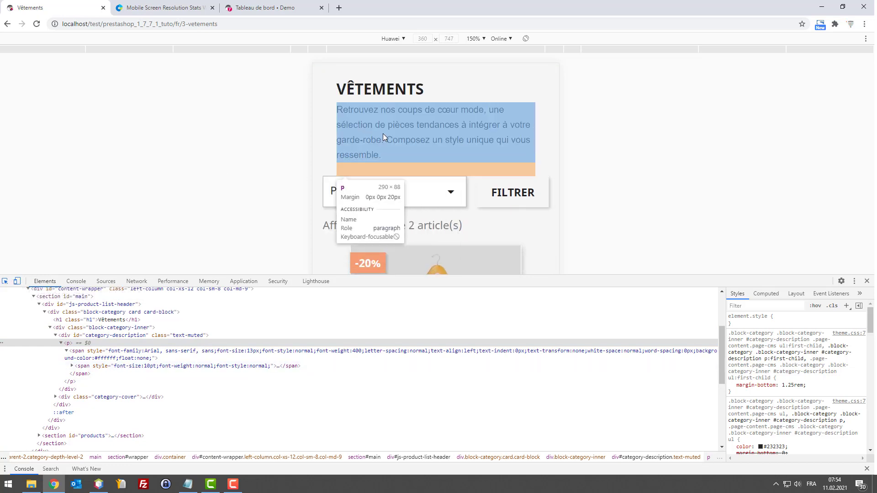
{"action": "left_click", "coordinate": [400, 145]}
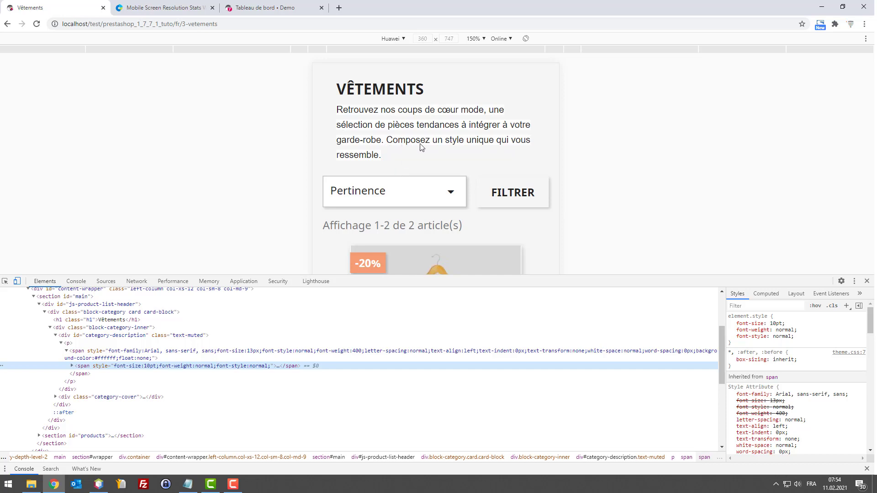
Examine the search field, category title, description and filter controls in the enlarged mobile preview.
{"action": "scroll", "coordinate": [457, 146], "scroll_direction": "up", "scroll_amount": 2}
{"action": "scroll", "coordinate": [466, 137], "scroll_direction": "down", "scroll_amount": 3}
{"action": "scroll", "coordinate": [462, 147], "scroll_direction": "up", "scroll_amount": 3}
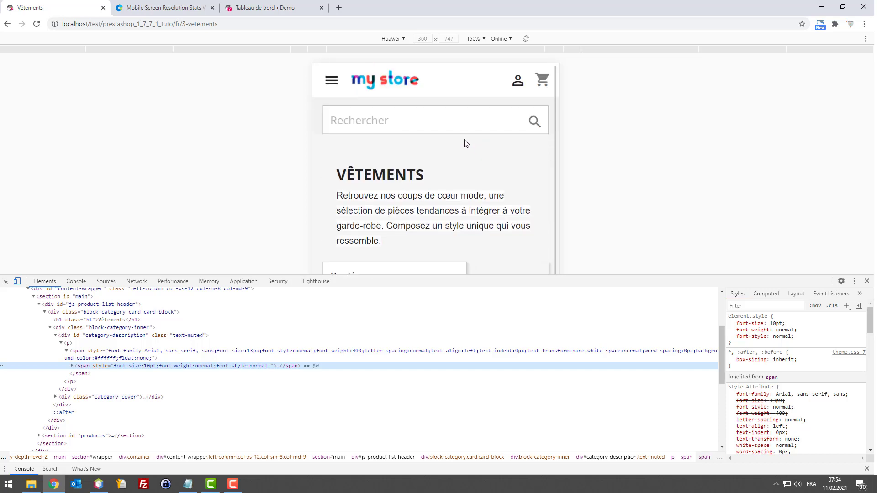
{"action": "scroll", "coordinate": [466, 141], "scroll_direction": "down", "scroll_amount": 3}
{"action": "scroll", "coordinate": [467, 136], "scroll_direction": "up", "scroll_amount": 1}
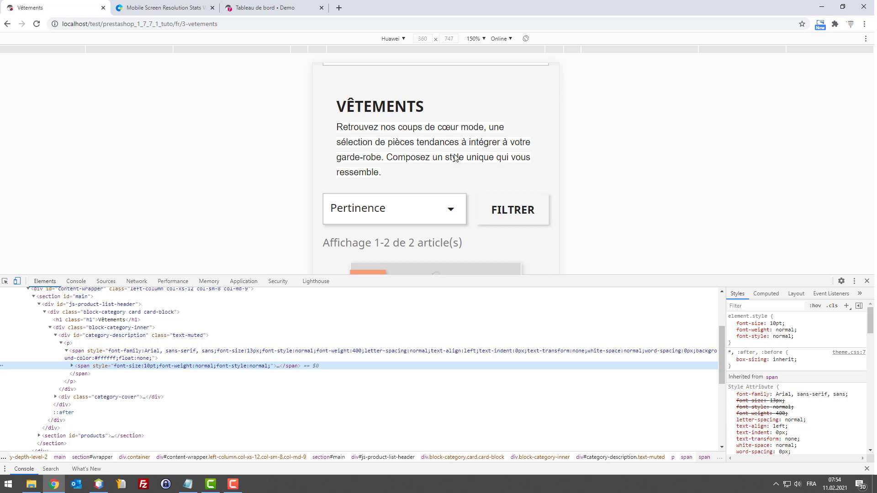
{"action": "scroll", "coordinate": [364, 136], "scroll_direction": "up", "scroll_amount": 1}
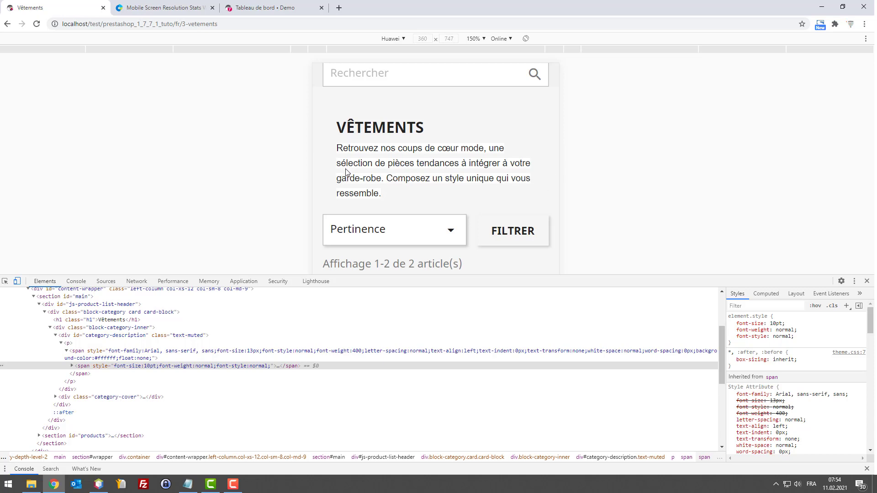
{"action": "scroll", "coordinate": [439, 178], "scroll_direction": "down", "scroll_amount": 2}
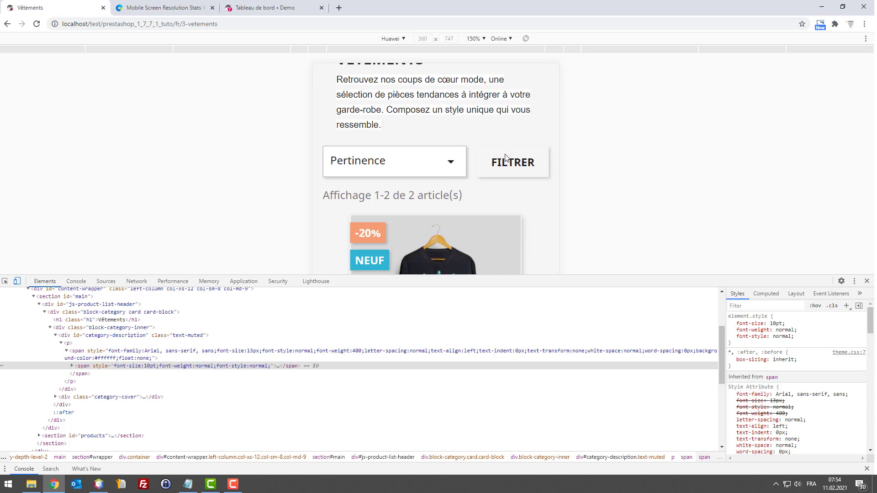
Open the product filter options in the mobile preview and close them again with OK.
{"action": "left_click", "coordinate": [509, 167]}
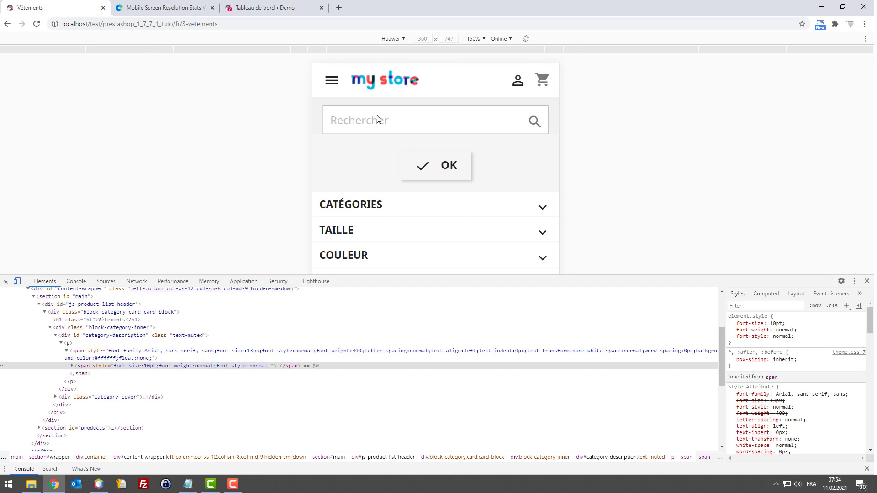
{"action": "left_click", "coordinate": [449, 165]}
{"action": "scroll", "coordinate": [516, 147], "scroll_direction": "down", "scroll_amount": 3}
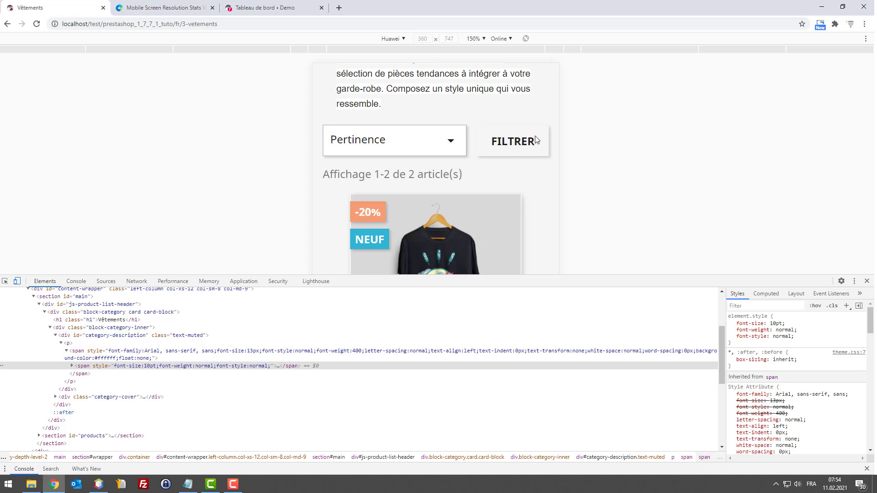
Examine the product list in the mobile preview and try the "Retour en haut" link at its end.
{"action": "scroll", "coordinate": [534, 133], "scroll_direction": "down", "scroll_amount": 10}
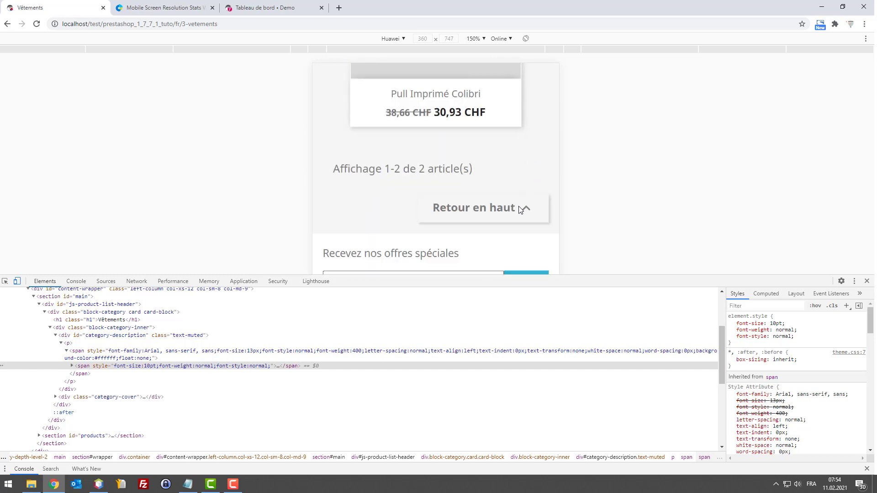
{"action": "left_click", "coordinate": [519, 212]}
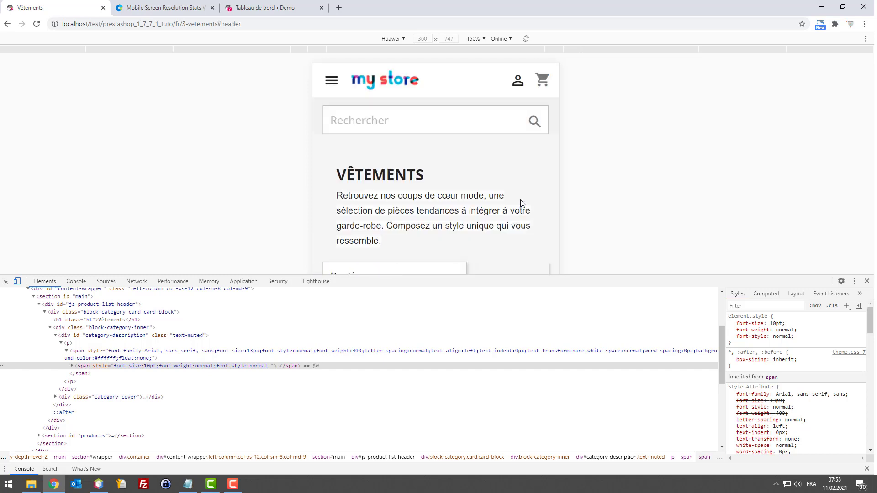
{"action": "scroll", "coordinate": [521, 205], "scroll_direction": "down", "scroll_amount": 10}
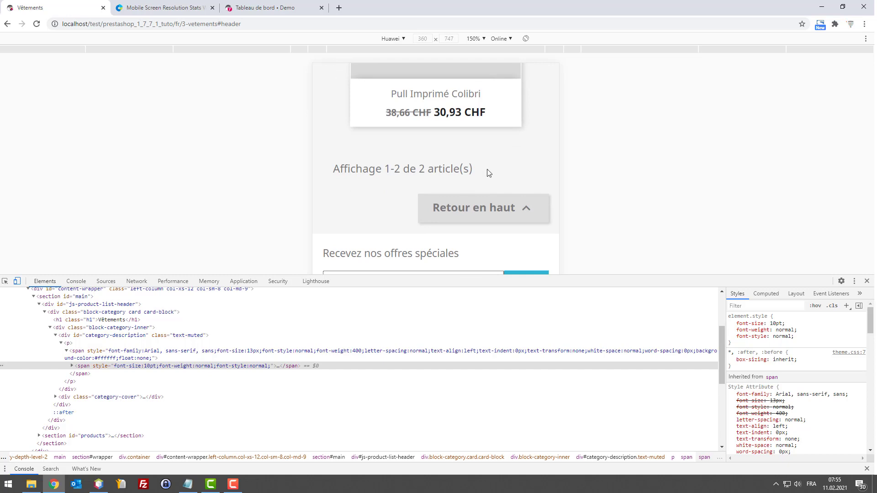
{"action": "scroll", "coordinate": [527, 159], "scroll_direction": "up", "scroll_amount": 5}
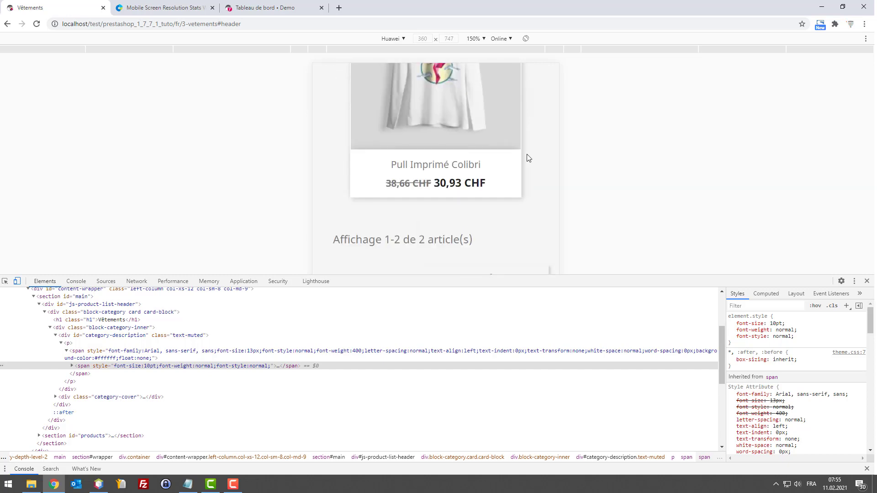
{"action": "scroll", "coordinate": [530, 146], "scroll_direction": "down", "scroll_amount": 5}
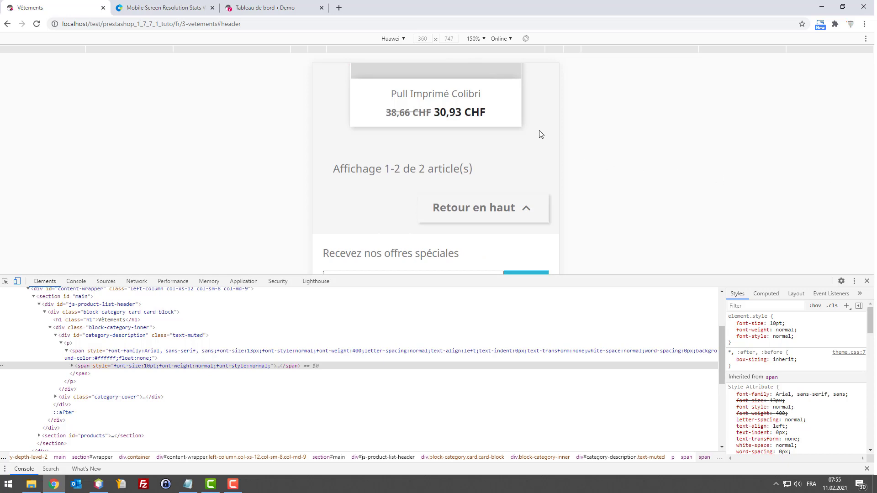
{"action": "scroll", "coordinate": [491, 128], "scroll_direction": "up", "scroll_amount": 5}
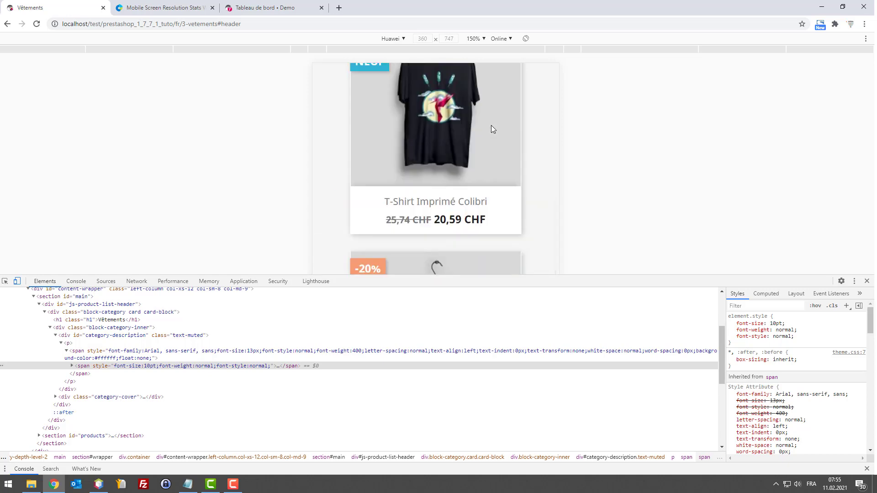
{"action": "scroll", "coordinate": [491, 126], "scroll_direction": "up", "scroll_amount": 5}
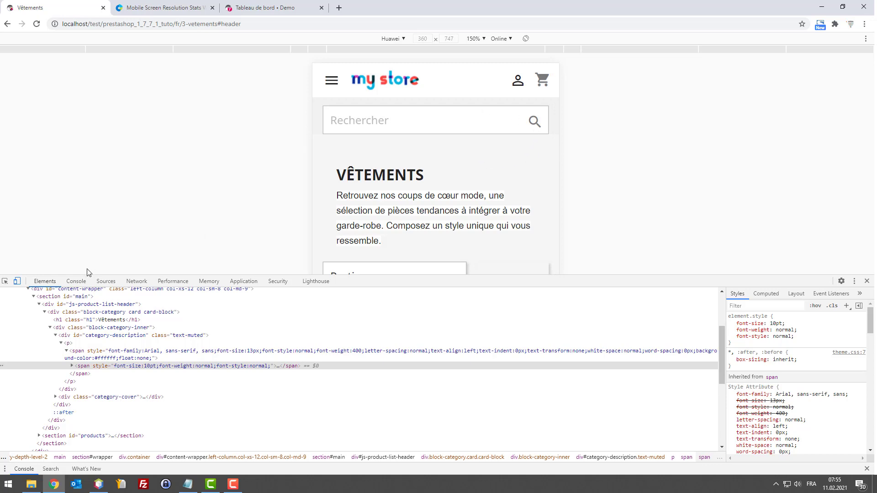
Inspect the wrapper section behind the category content to view its background styles.
{"action": "left_click", "coordinate": [5, 281]}
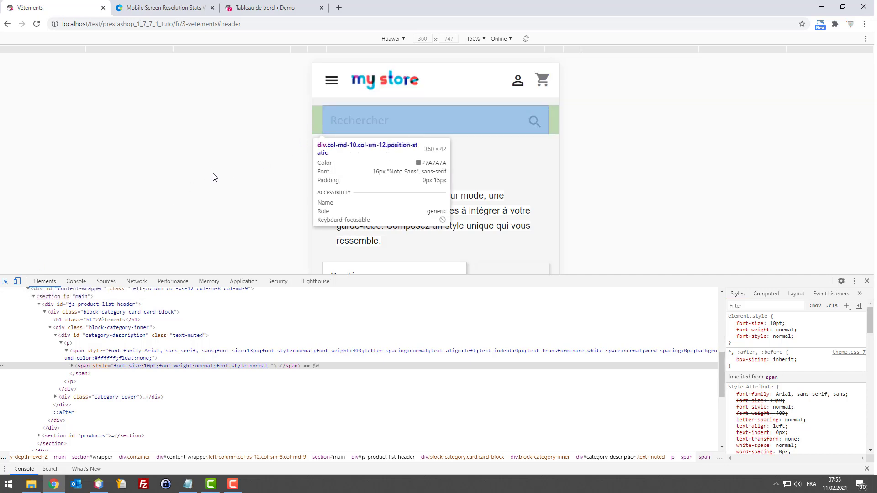
{"action": "left_click", "coordinate": [542, 147]}
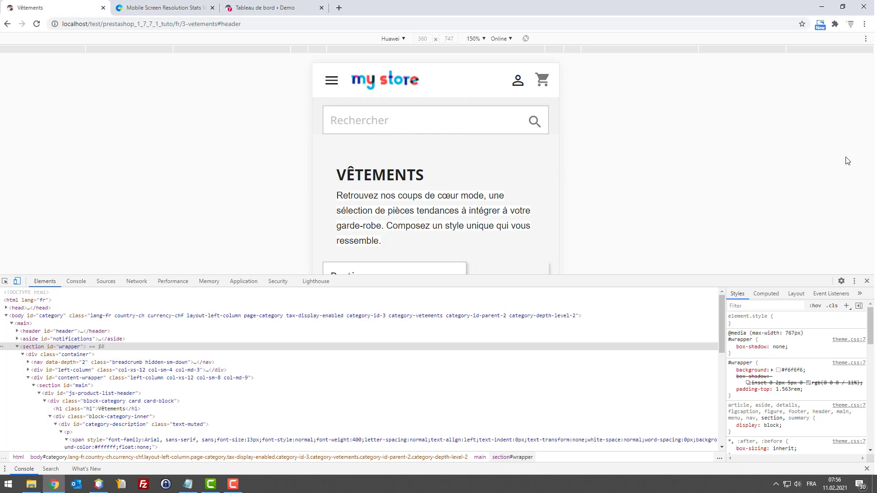
{"action": "scroll", "coordinate": [503, 144], "scroll_direction": "down", "scroll_amount": 5}
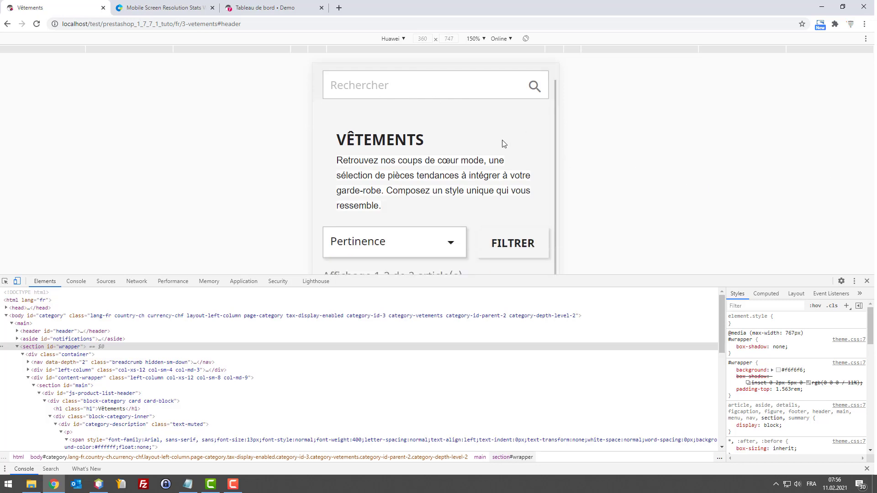
{"action": "scroll", "coordinate": [507, 144], "scroll_direction": "up", "scroll_amount": 5}
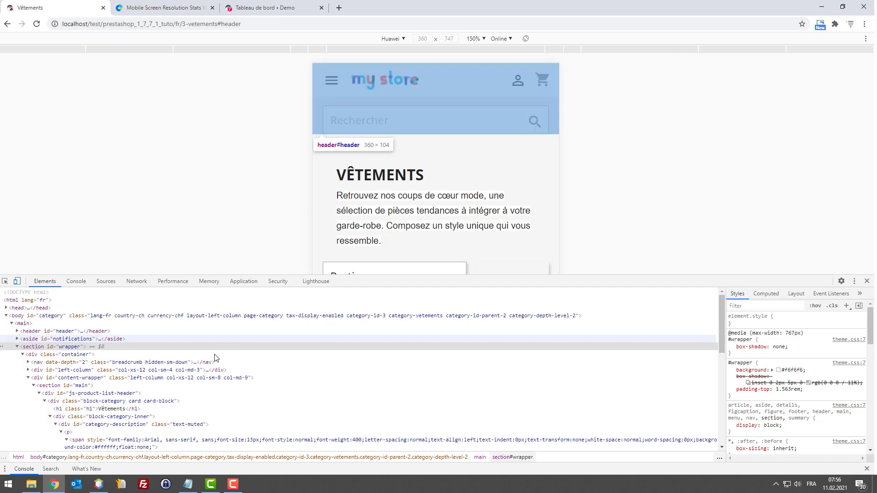
Switch to NetBeans and open custom.css from themes/classic/assets/css in the project's source files.
{"action": "left_click", "coordinate": [99, 484]}
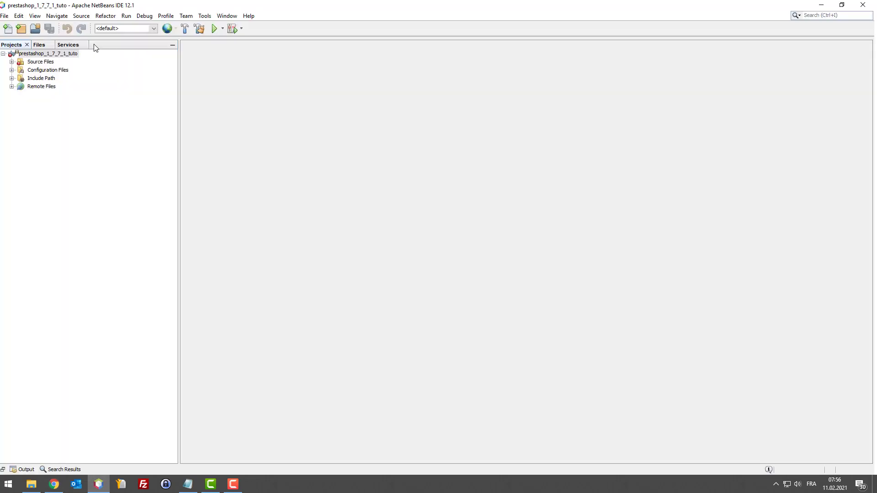
{"action": "left_click", "coordinate": [11, 61]}
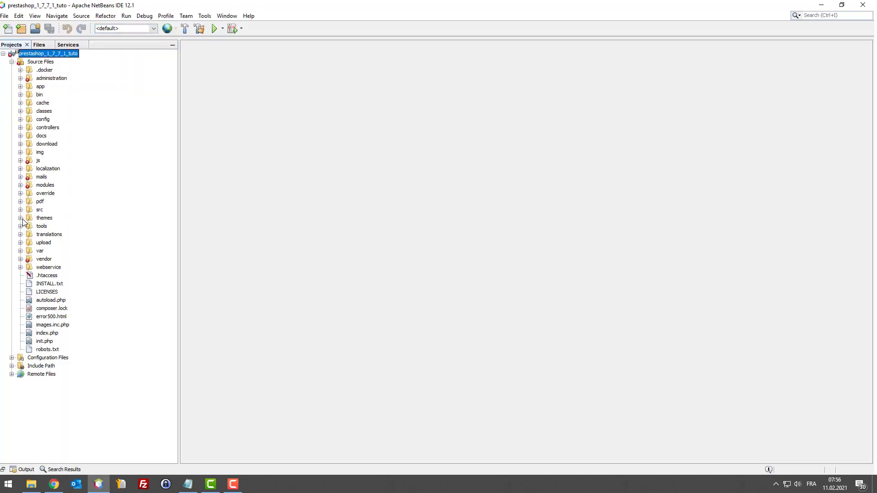
{"action": "left_click", "coordinate": [20, 218]}
{"action": "left_click", "coordinate": [29, 235]}
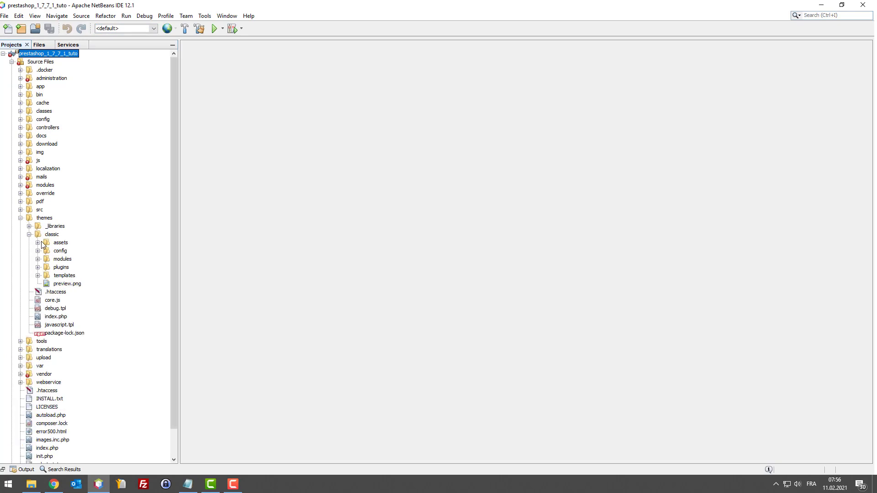
{"action": "left_click", "coordinate": [38, 243]}
{"action": "left_click", "coordinate": [47, 259]}
{"action": "scroll", "coordinate": [113, 269], "scroll_direction": "down", "scroll_amount": 20}
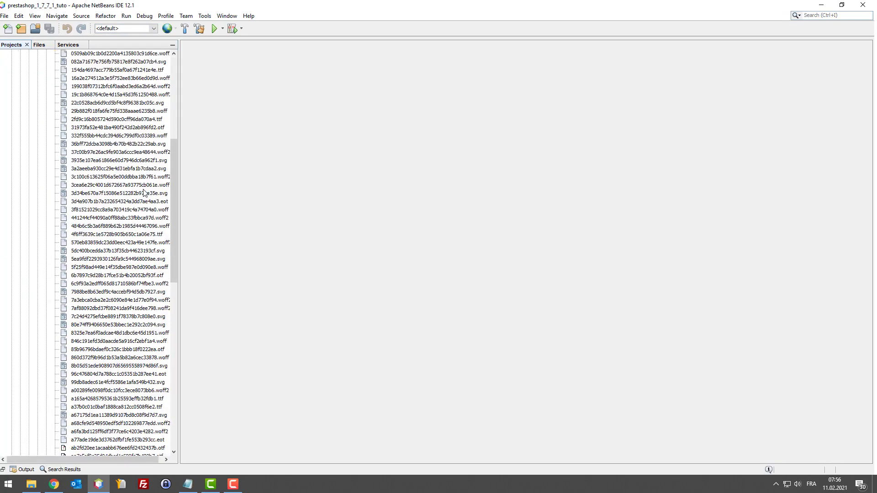
{"action": "double_click", "coordinate": [85, 276]}
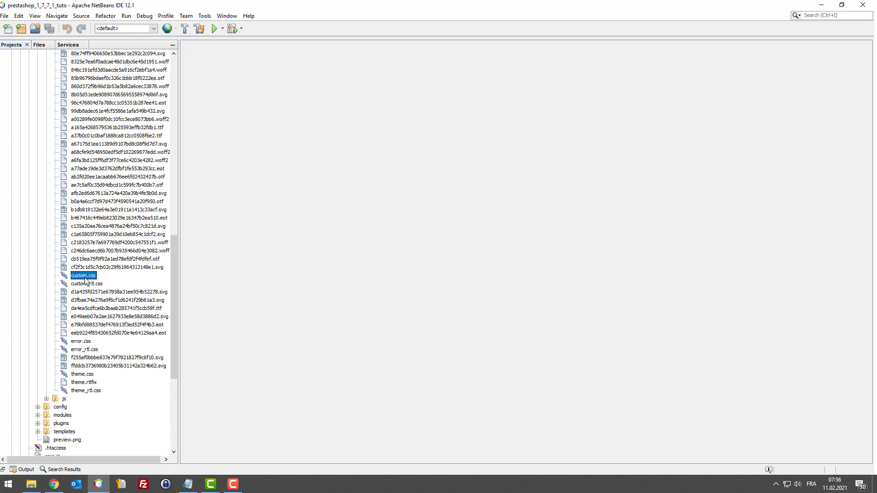
Retrace the themes, classic and css folders leading to custom.css and return to the file's empty last line.
{"action": "scroll", "coordinate": [109, 174], "scroll_direction": "up", "scroll_amount": 20}
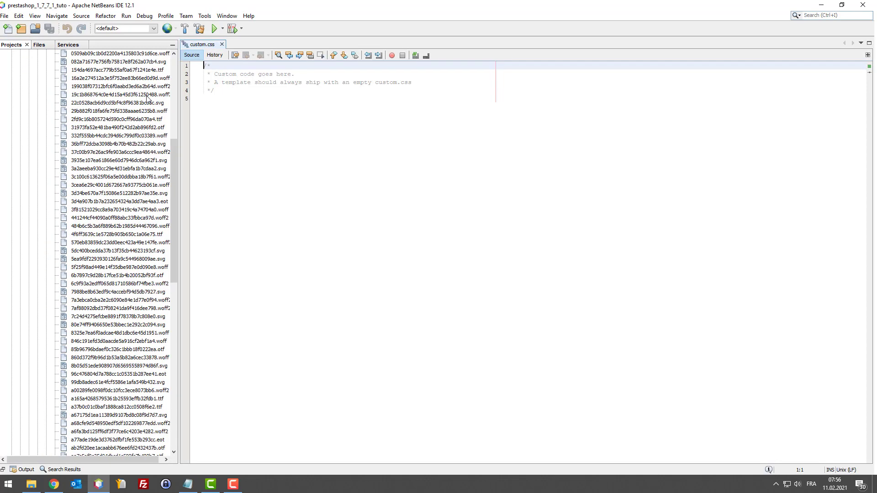
{"action": "left_click", "coordinate": [44, 185]}
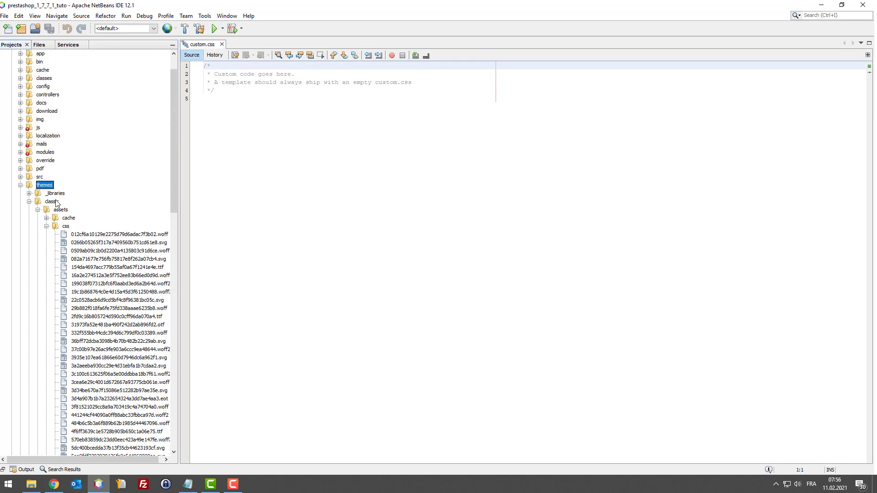
{"action": "left_click", "coordinate": [51, 201]}
{"action": "left_click", "coordinate": [66, 226]}
{"action": "scroll", "coordinate": [77, 242], "scroll_direction": "down", "scroll_amount": 20}
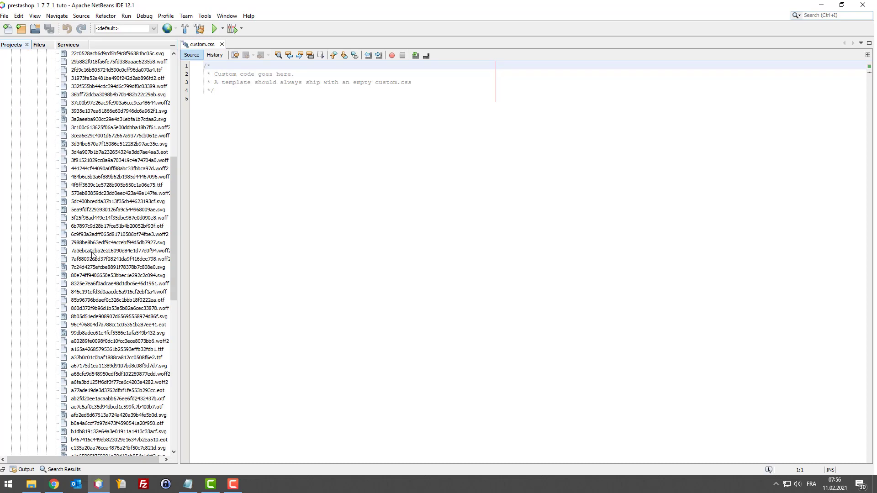
{"action": "double_click", "coordinate": [83, 250]}
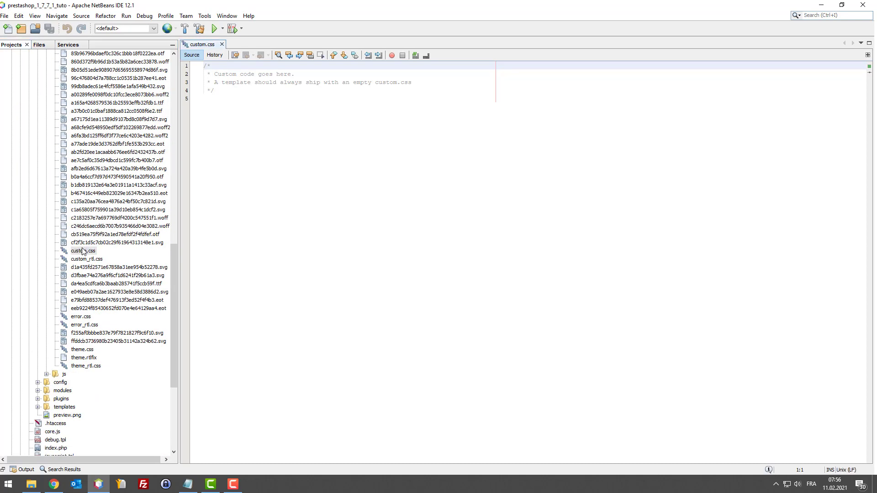
{"action": "left_click", "coordinate": [284, 155]}
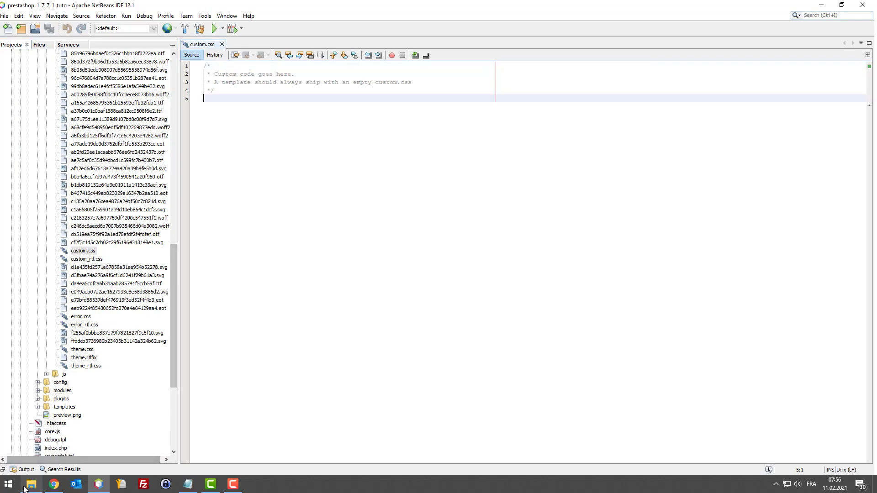
Open the prepared custom.css from the SEO\72 folder in Notepad++, restore its window to a smaller size and examine the 650px max-width value.
{"action": "mouse_move", "coordinate": [23, 488]}
{"action": "left_click", "coordinate": [34, 458]}
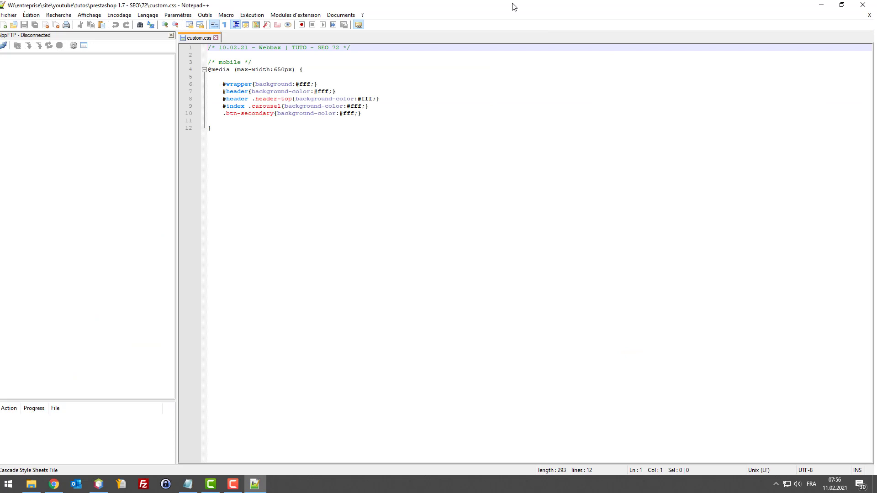
{"action": "double_click", "coordinate": [512, 6]}
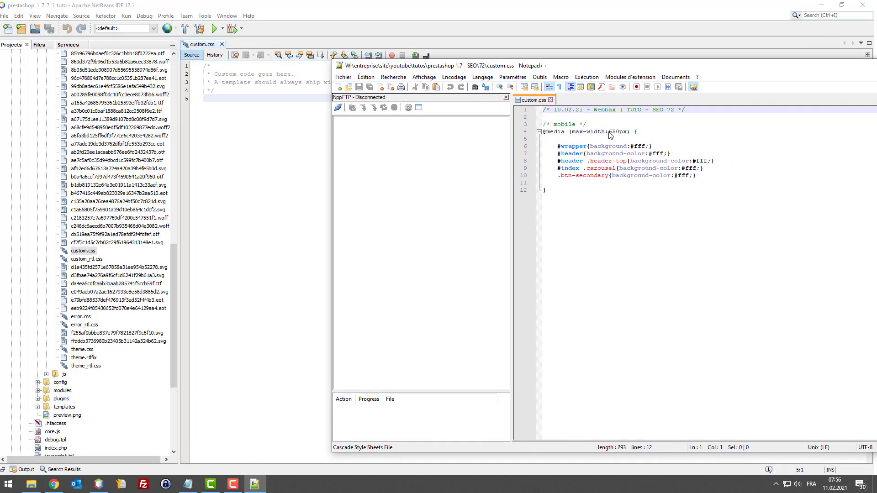
{"action": "left_click_drag", "start_coordinate": [608, 131], "coordinate": [620, 131]}
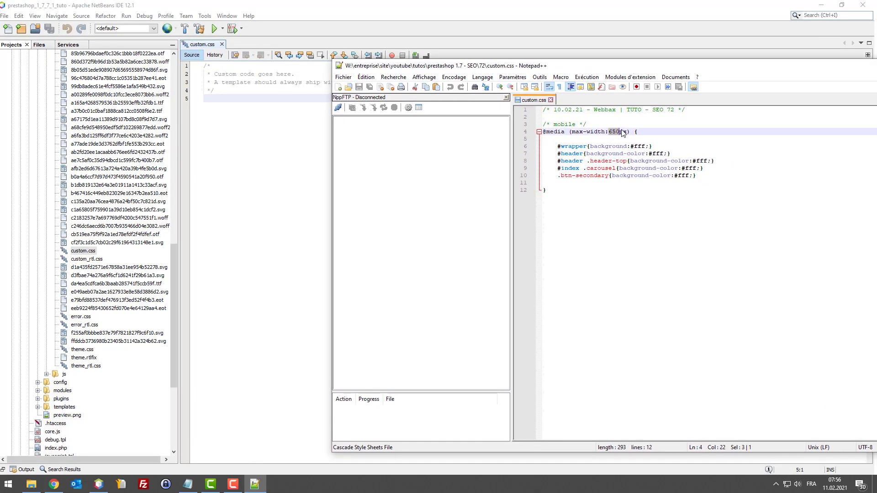
{"action": "left_click", "coordinate": [608, 204]}
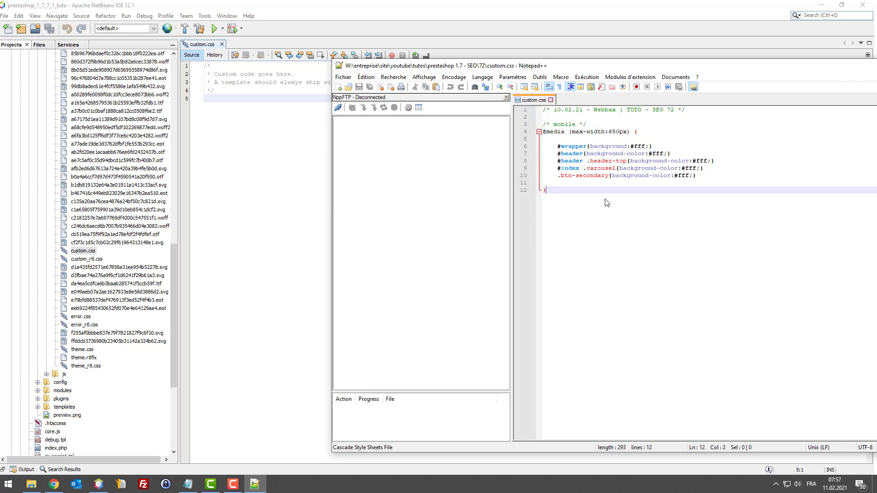
Copy all the prepared mobile CSS, replace the entire content of the theme's custom.css with it in NetBeans, and save the file.
{"action": "left_click_drag", "start_coordinate": [603, 201], "coordinate": [537, 115]}
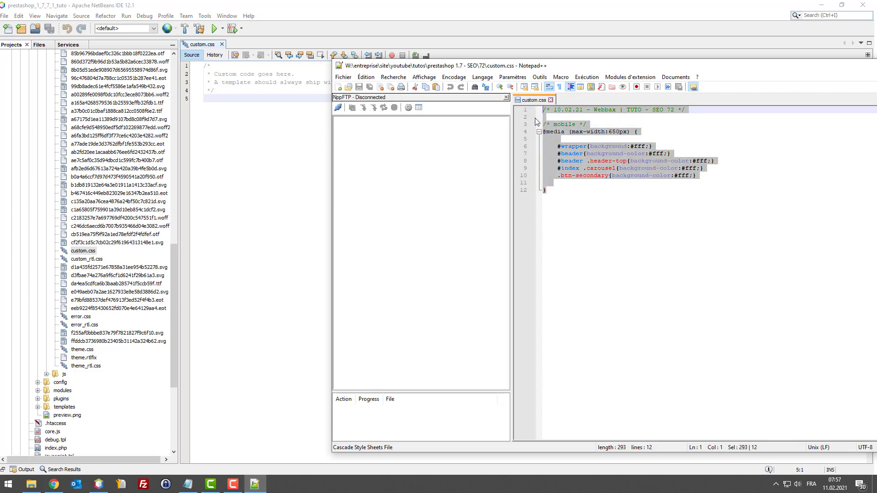
{"action": "left_click", "coordinate": [604, 209]}
{"action": "left_click_drag", "start_coordinate": [603, 209], "coordinate": [528, 114]}
{"action": "key", "text": "ctrl+c"}
{"action": "left_click", "coordinate": [294, 118]}
{"action": "key", "text": "ctrl+a"}
{"action": "key", "text": "ctrl+v"}
{"action": "key", "text": "ctrl+s"}
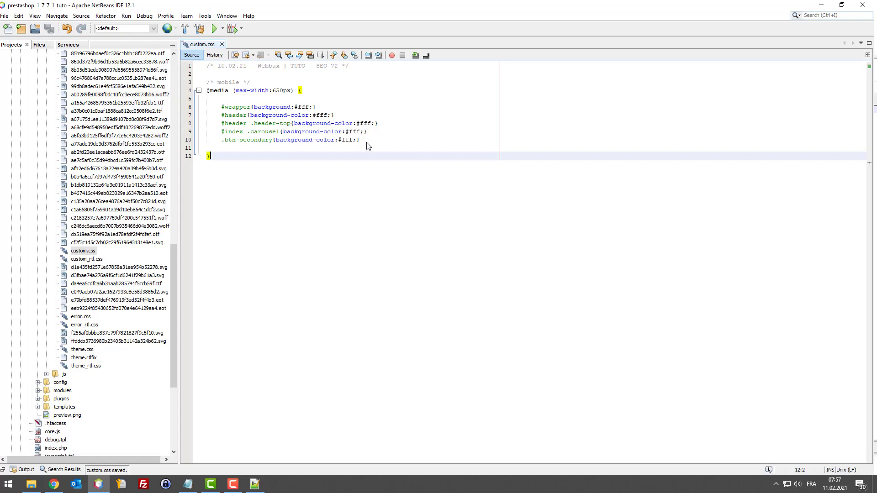
Review the background rules inside the media query, switch to Chrome and reload the Vêtements page.
{"action": "left_click_drag", "start_coordinate": [367, 143], "coordinate": [206, 108]}
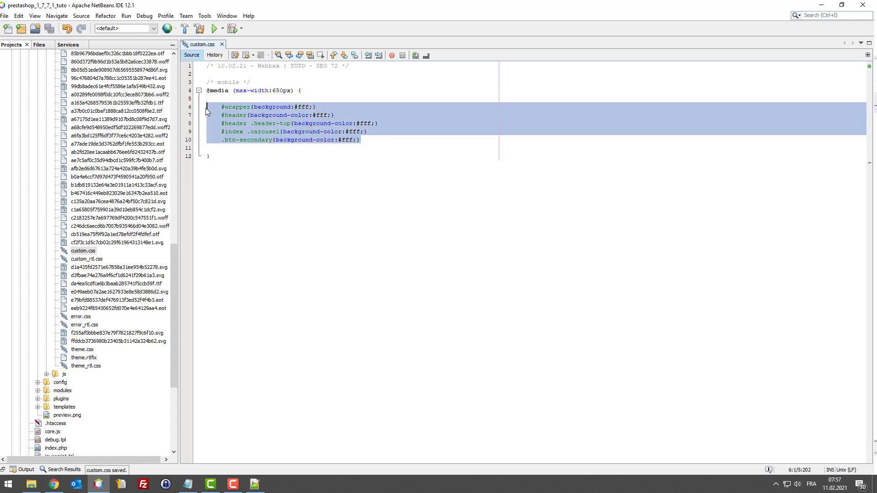
{"action": "left_click", "coordinate": [341, 142]}
{"action": "key", "text": "alt+Tab"}
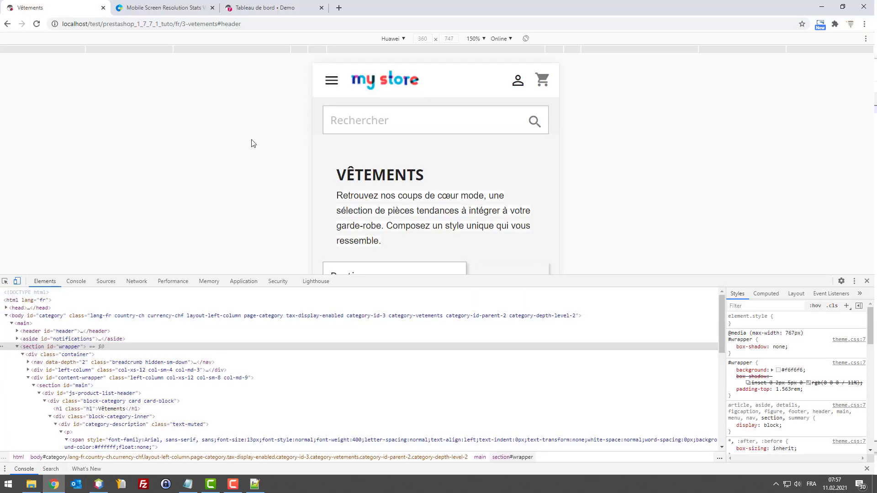
{"action": "key", "text": "F5"}
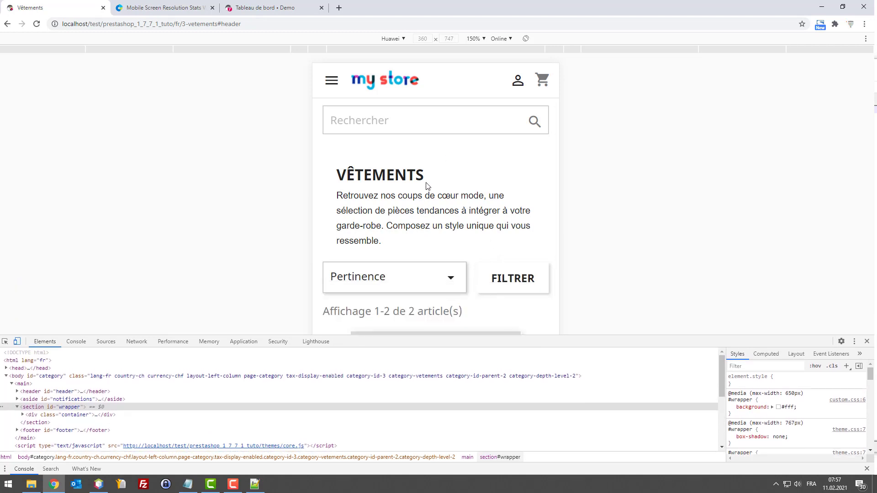
Examine the background around the category description, filter controls and products in the reloaded mobile preview.
{"action": "scroll", "coordinate": [444, 185], "scroll_direction": "down", "scroll_amount": 1}
{"action": "scroll", "coordinate": [435, 202], "scroll_direction": "up", "scroll_amount": 1}
{"action": "scroll", "coordinate": [480, 249], "scroll_direction": "down", "scroll_amount": 3}
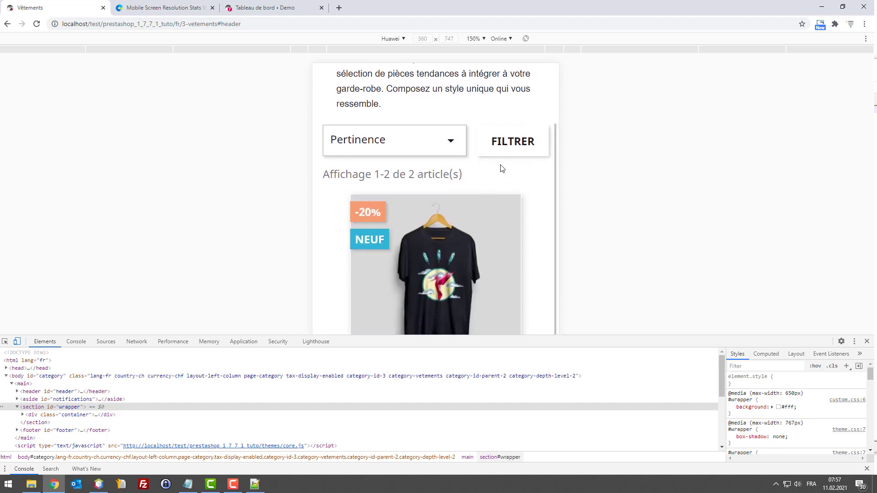
{"action": "scroll", "coordinate": [520, 138], "scroll_direction": "up", "scroll_amount": 3}
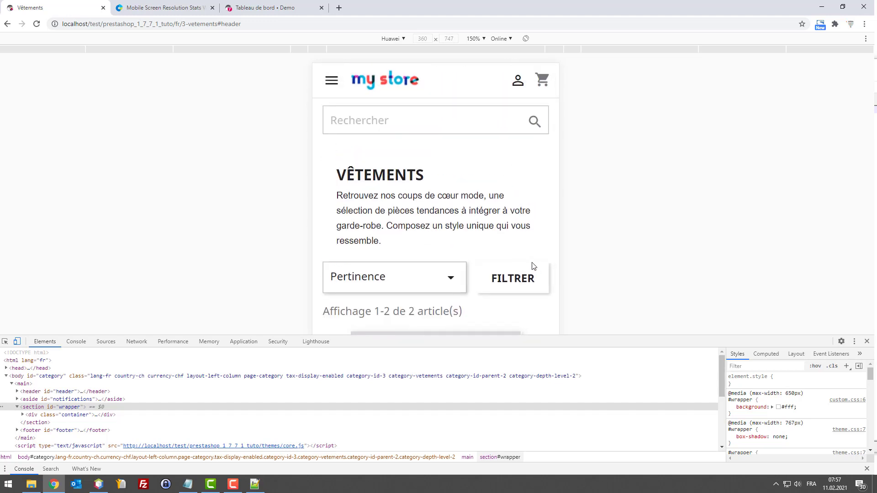
{"action": "scroll", "coordinate": [518, 220], "scroll_direction": "down", "scroll_amount": 3}
{"action": "scroll", "coordinate": [523, 164], "scroll_direction": "up", "scroll_amount": 3}
Inspect the search field's element in the mobile preview and examine the Vêtements page background down to the newsletter form.
{"action": "left_click", "coordinate": [5, 341]}
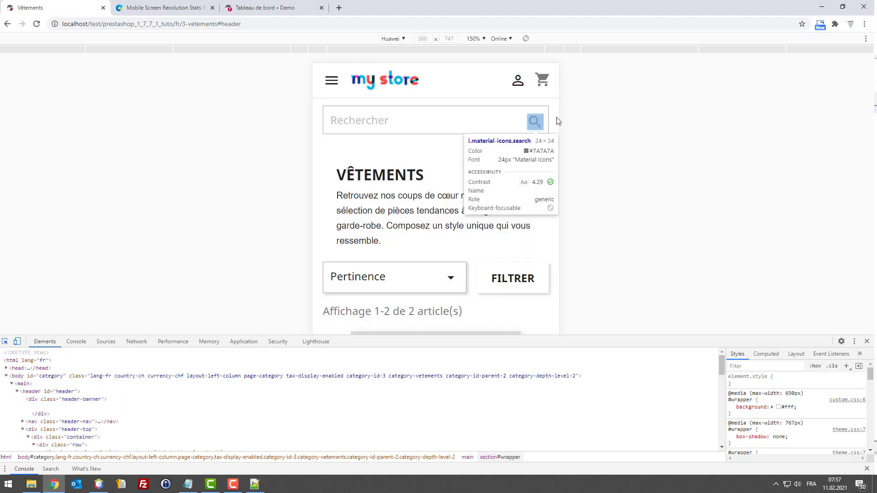
{"action": "left_click", "coordinate": [549, 136]}
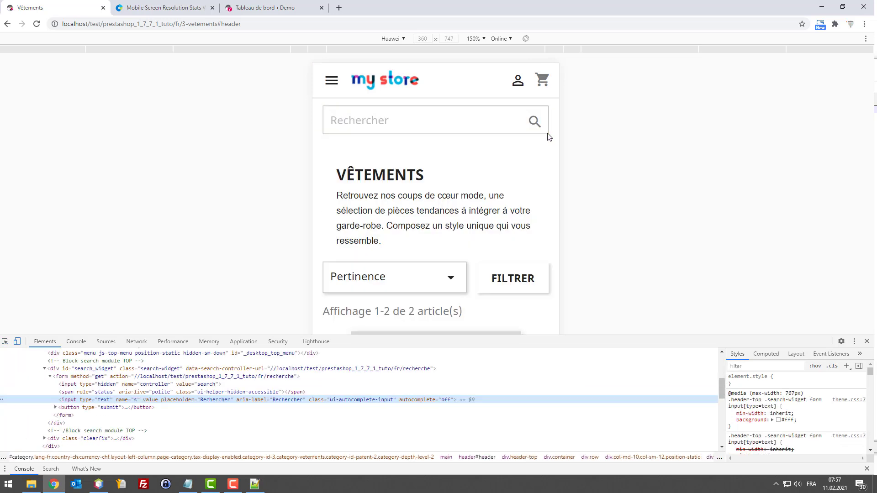
{"action": "scroll", "coordinate": [499, 143], "scroll_direction": "down", "scroll_amount": 3}
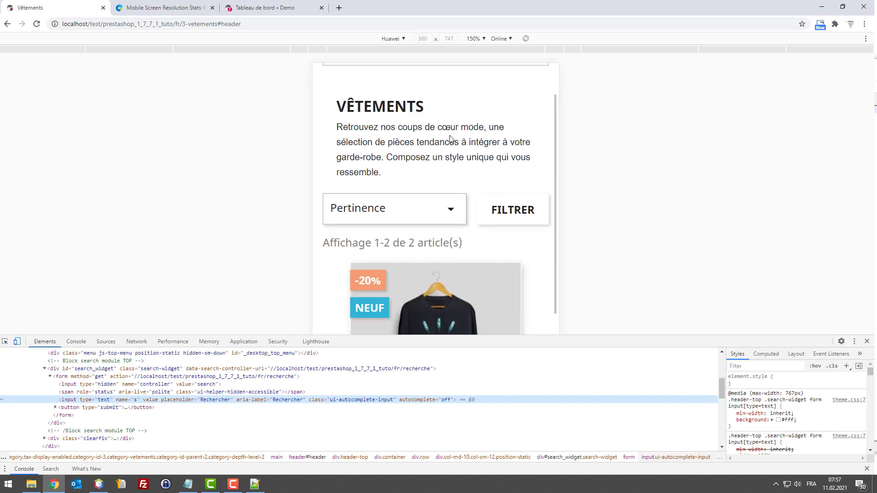
{"action": "scroll", "coordinate": [374, 149], "scroll_direction": "up", "scroll_amount": 3}
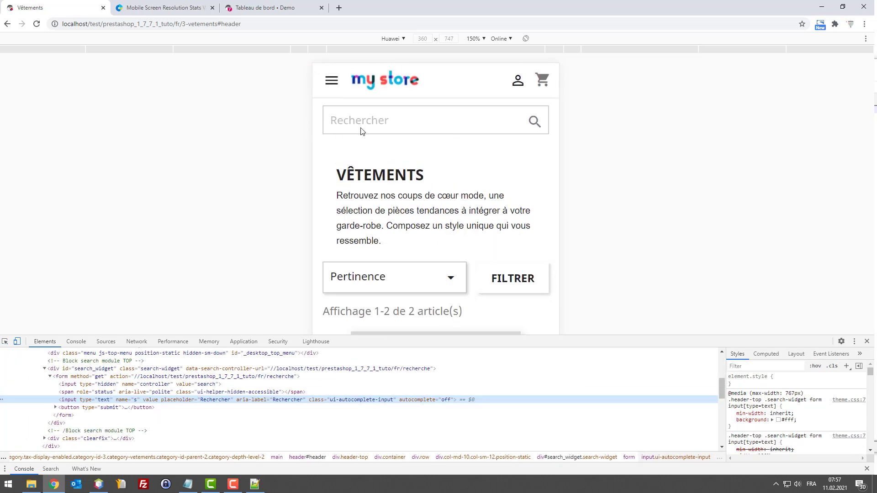
{"action": "scroll", "coordinate": [361, 131], "scroll_direction": "down", "scroll_amount": 1}
{"action": "scroll", "coordinate": [391, 137], "scroll_direction": "up", "scroll_amount": 1}
{"action": "scroll", "coordinate": [463, 146], "scroll_direction": "down", "scroll_amount": 6}
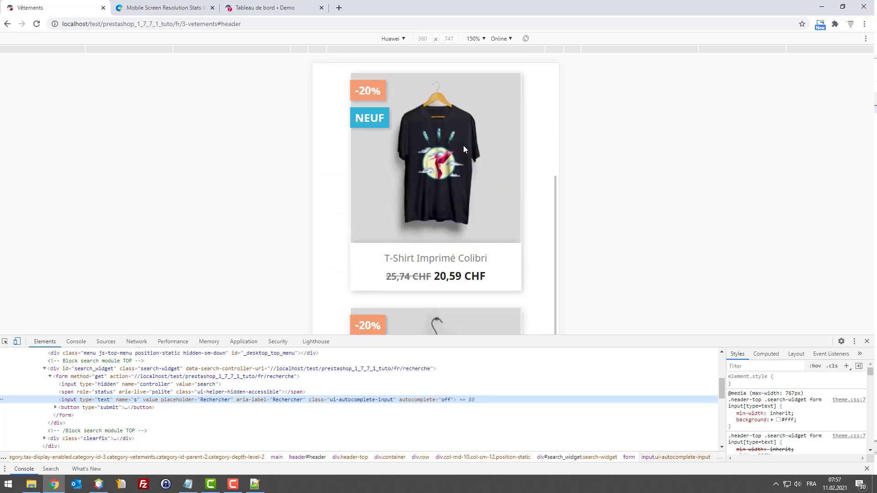
{"action": "scroll", "coordinate": [463, 149], "scroll_direction": "up", "scroll_amount": 2}
{"action": "scroll", "coordinate": [509, 151], "scroll_direction": "down", "scroll_amount": 8}
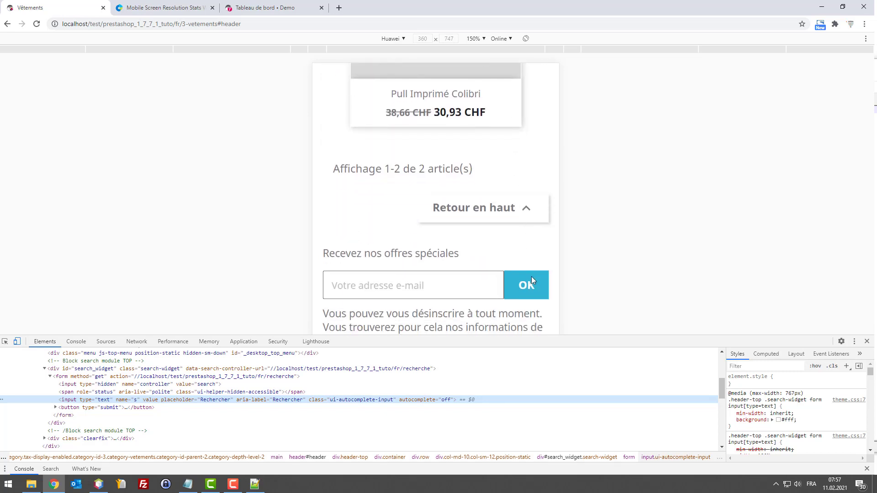
Test the Retour en haut link repeatedly from the end of the Vêtements page and examine the area around it.
{"action": "left_click", "coordinate": [511, 209]}
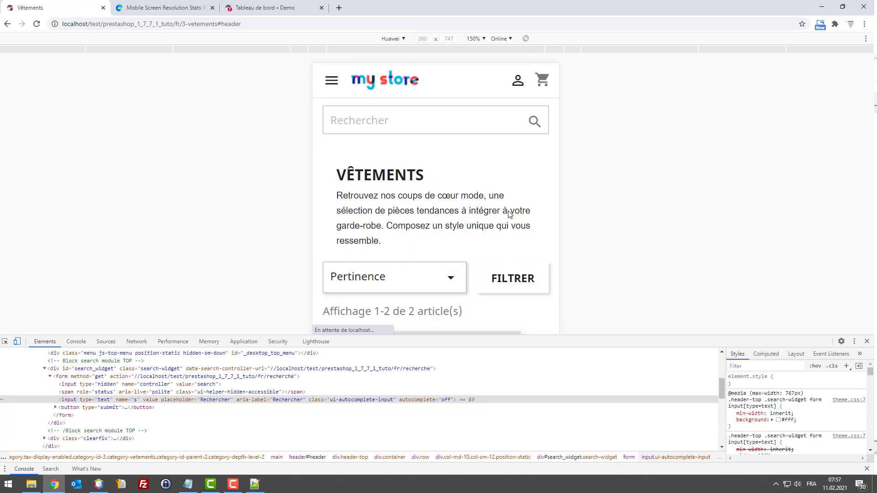
{"action": "scroll", "coordinate": [514, 217], "scroll_direction": "down", "scroll_amount": 8}
{"action": "left_click", "coordinate": [389, 222]}
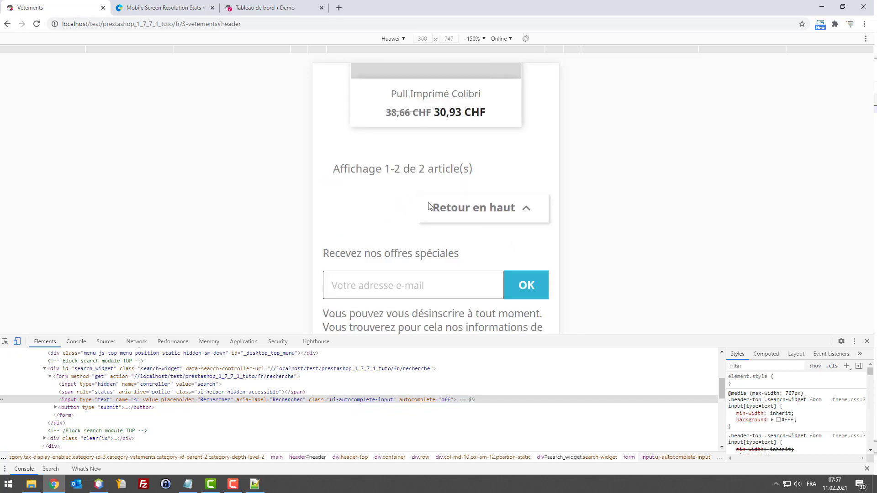
{"action": "left_click", "coordinate": [484, 212]}
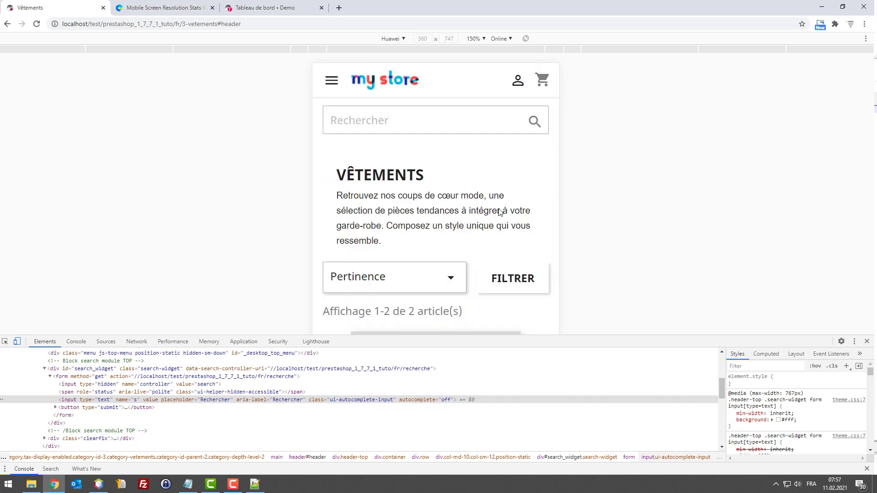
{"action": "scroll", "coordinate": [503, 217], "scroll_direction": "down", "scroll_amount": 8}
{"action": "left_click", "coordinate": [399, 193]}
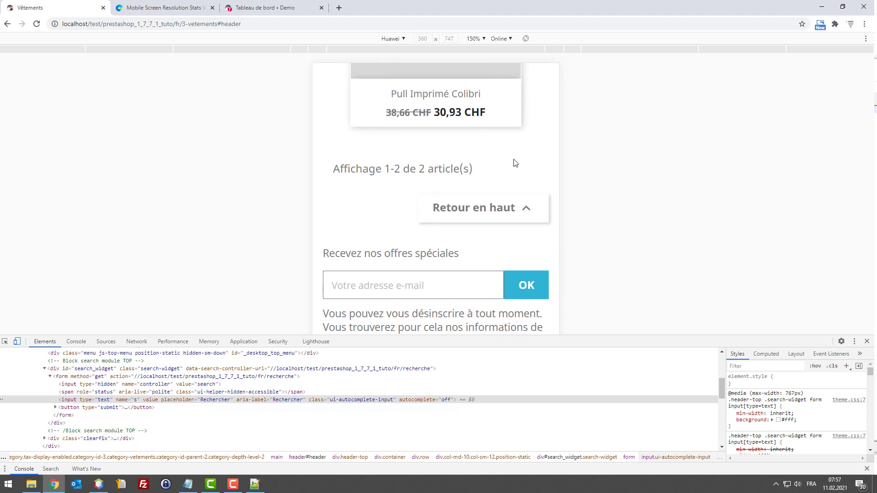
{"action": "scroll", "coordinate": [505, 189], "scroll_direction": "up", "scroll_amount": 1}
{"action": "scroll", "coordinate": [505, 190], "scroll_direction": "down", "scroll_amount": 1}
{"action": "left_click", "coordinate": [471, 219]}
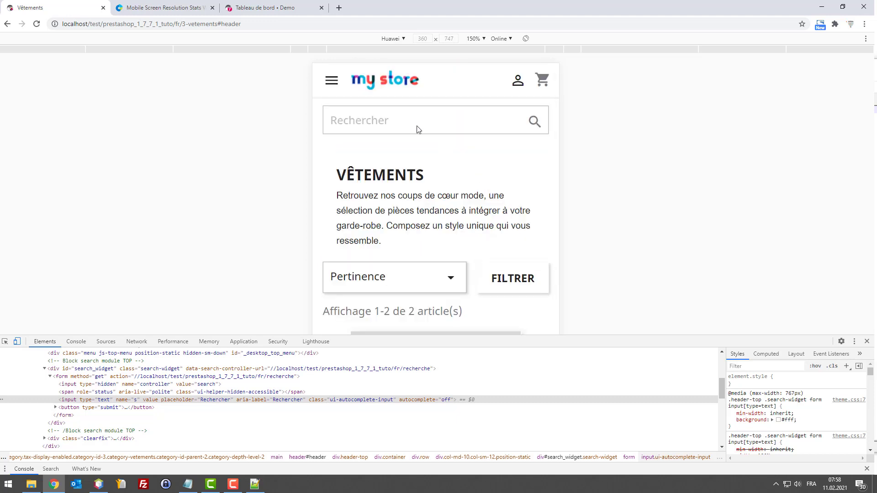
Open the store's home page through its logo and examine the background behind the carousel and popular products.
{"action": "left_click", "coordinate": [379, 87]}
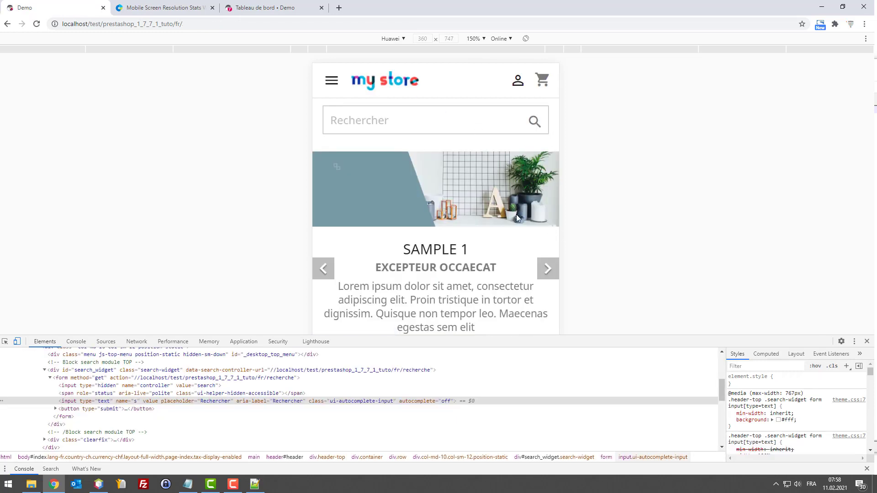
{"action": "scroll", "coordinate": [506, 210], "scroll_direction": "down", "scroll_amount": 4}
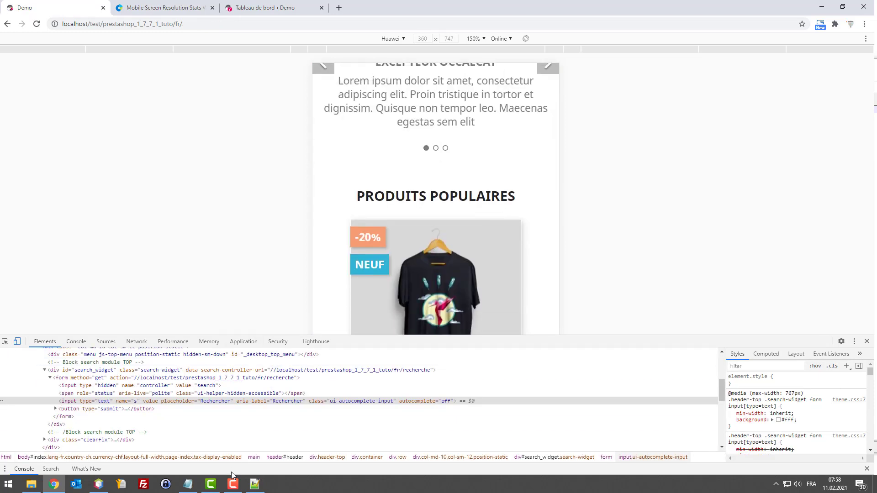
Switch to NetBeans, cut the #index .carousel background rule out of the media query and save custom.css.
{"action": "left_click", "coordinate": [99, 484]}
{"action": "left_click", "coordinate": [358, 147]}
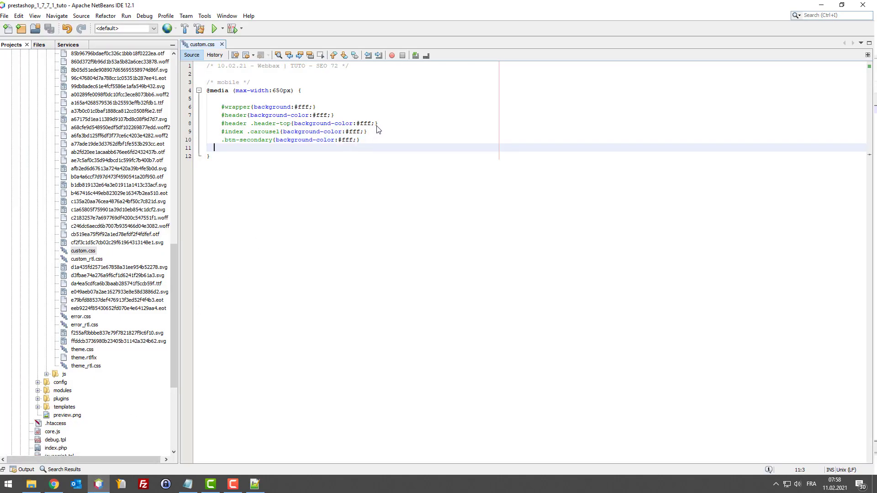
{"action": "left_click_drag", "start_coordinate": [380, 124], "coordinate": [215, 124]}
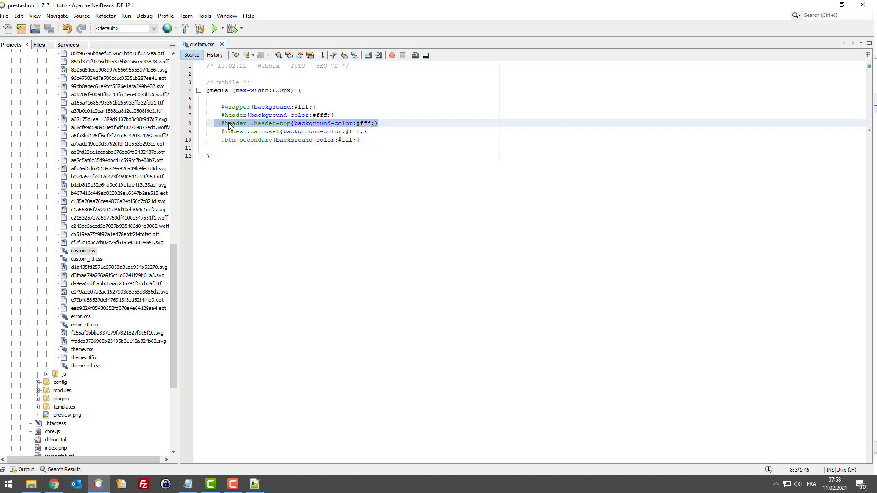
{"action": "left_click_drag", "start_coordinate": [383, 133], "coordinate": [222, 133]}
{"action": "key", "text": "ctrl+c"}
{"action": "key", "text": "Delete"}
{"action": "key", "text": "ctrl+s"}
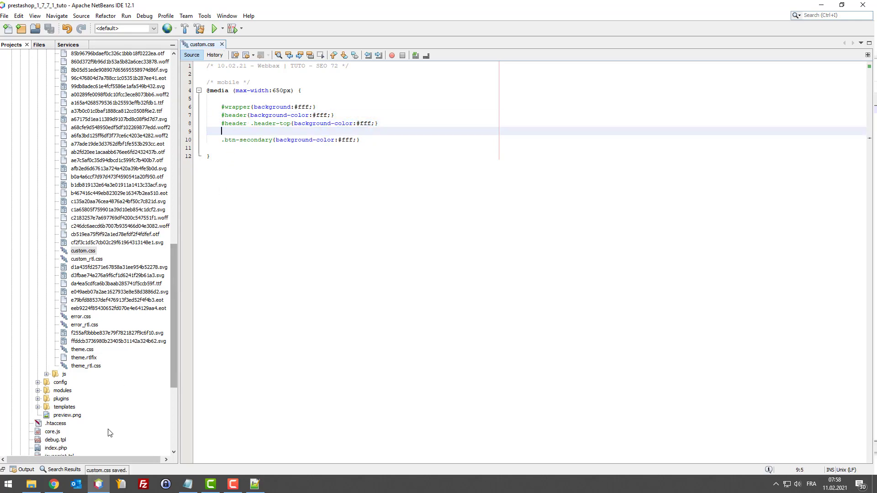
Switch to Chrome and reload the store's home page in the mobile preview.
{"action": "left_click", "coordinate": [54, 484]}
{"action": "scroll", "coordinate": [387, 147], "scroll_direction": "up", "scroll_amount": 4}
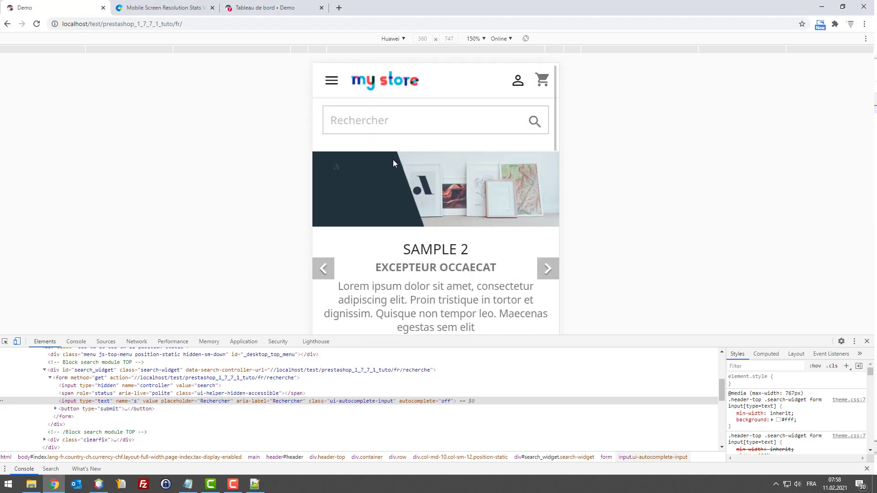
{"action": "key", "text": "F5"}
Open the Vêtements category from the store's mobile navigation and examine its background from the description through the products.
{"action": "left_click", "coordinate": [338, 83]}
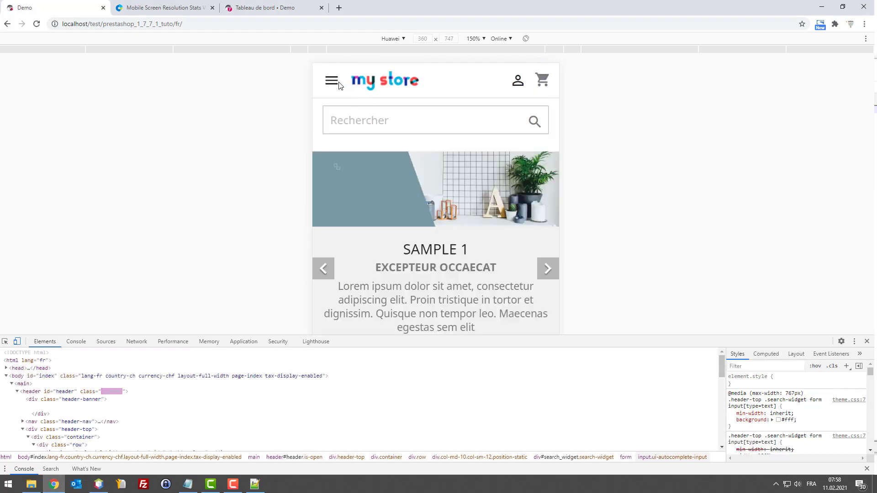
{"action": "left_click", "coordinate": [383, 159]}
{"action": "scroll", "coordinate": [427, 176], "scroll_direction": "down", "scroll_amount": 3}
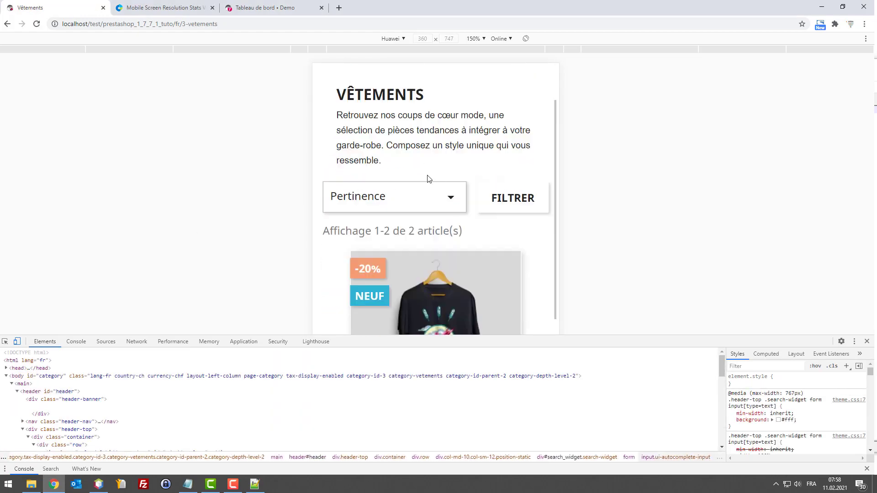
{"action": "scroll", "coordinate": [466, 181], "scroll_direction": "down", "scroll_amount": 8}
{"action": "scroll", "coordinate": [434, 137], "scroll_direction": "up", "scroll_amount": 10}
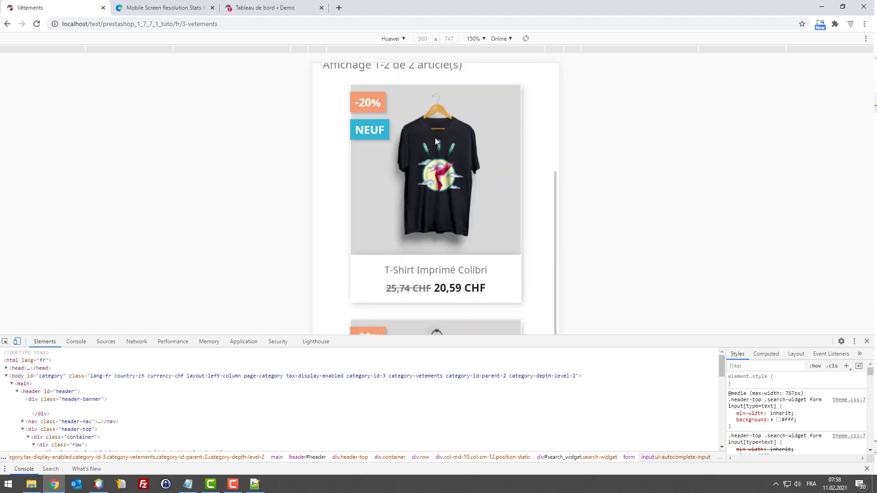
Return to the home page and compare the carousel's background with the search area and the popular products section.
{"action": "key", "text": "alt+Left"}
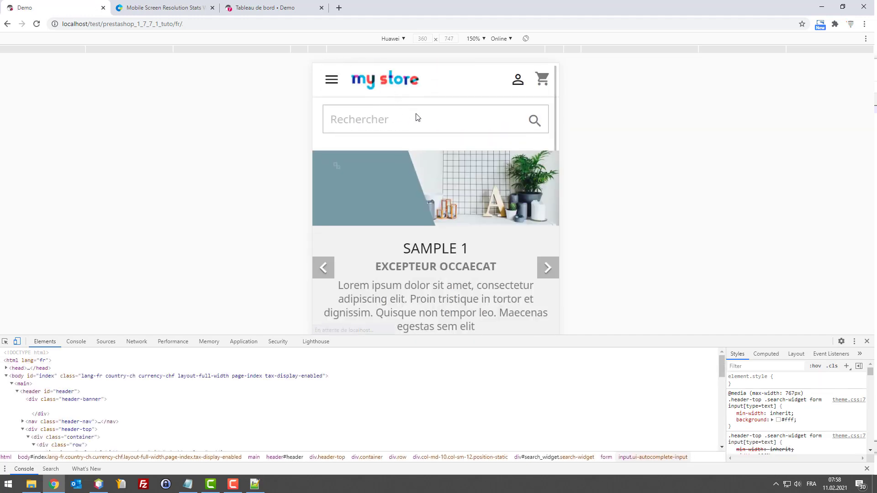
{"action": "scroll", "coordinate": [424, 118], "scroll_direction": "down", "scroll_amount": 5}
{"action": "scroll", "coordinate": [516, 147], "scroll_direction": "up", "scroll_amount": 6}
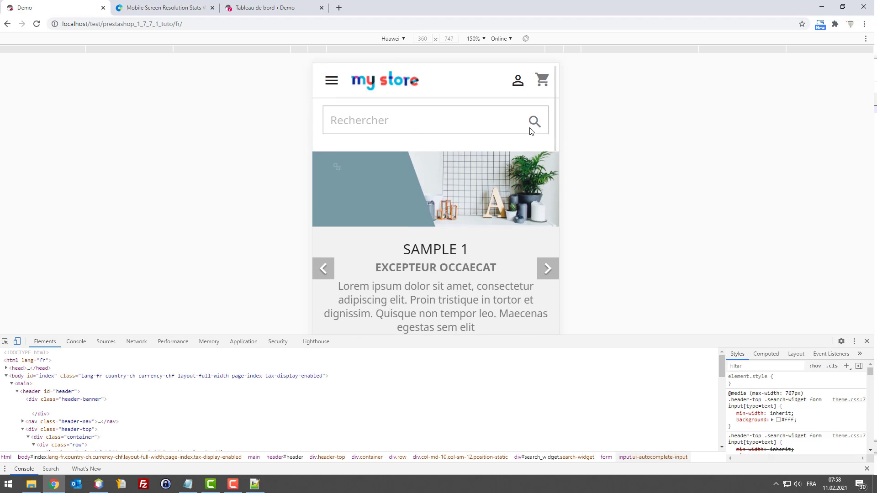
{"action": "scroll", "coordinate": [519, 161], "scroll_direction": "down", "scroll_amount": 1}
{"action": "scroll", "coordinate": [526, 142], "scroll_direction": "down", "scroll_amount": 1}
{"action": "scroll", "coordinate": [555, 238], "scroll_direction": "down", "scroll_amount": 3}
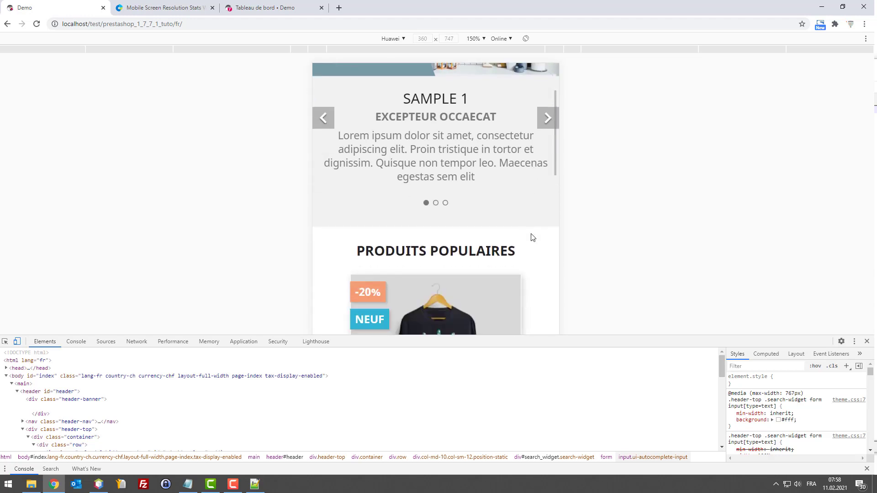
{"action": "scroll", "coordinate": [528, 236], "scroll_direction": "up", "scroll_amount": 1}
{"action": "scroll", "coordinate": [532, 201], "scroll_direction": "up", "scroll_amount": 1}
{"action": "scroll", "coordinate": [531, 202], "scroll_direction": "up", "scroll_amount": 1}
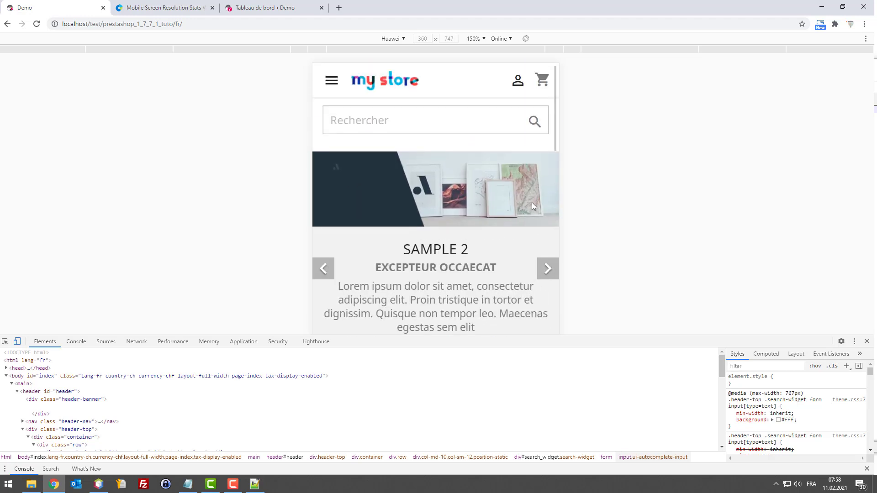
Cycle forward and backward through the carousel's slides and examine the background behind their captions.
{"action": "left_click", "coordinate": [550, 272]}
{"action": "scroll", "coordinate": [550, 274], "scroll_direction": "down", "scroll_amount": 3}
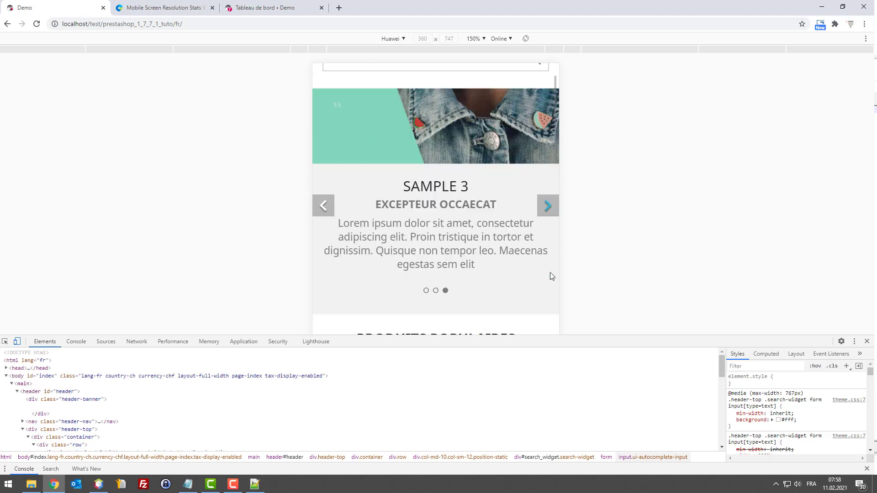
{"action": "left_click", "coordinate": [548, 133]}
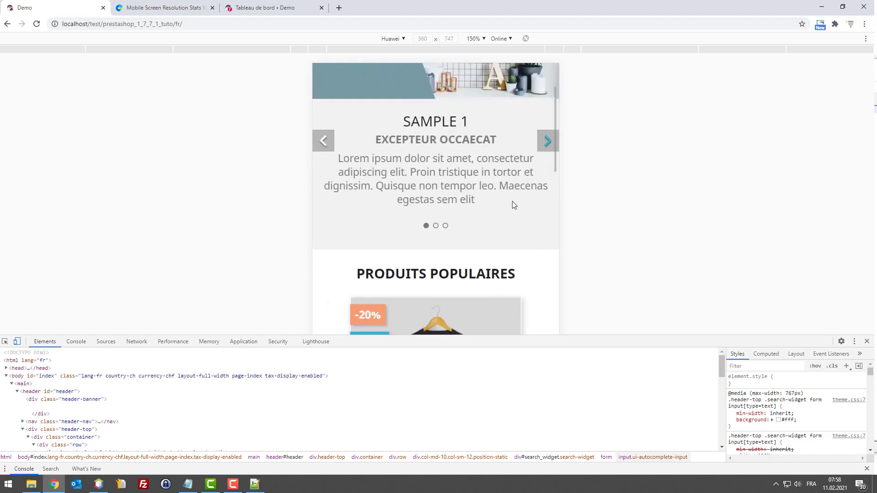
{"action": "scroll", "coordinate": [513, 204], "scroll_direction": "up", "scroll_amount": 2}
{"action": "scroll", "coordinate": [513, 274], "scroll_direction": "down", "scroll_amount": 1}
{"action": "scroll", "coordinate": [514, 276], "scroll_direction": "down", "scroll_amount": 5}
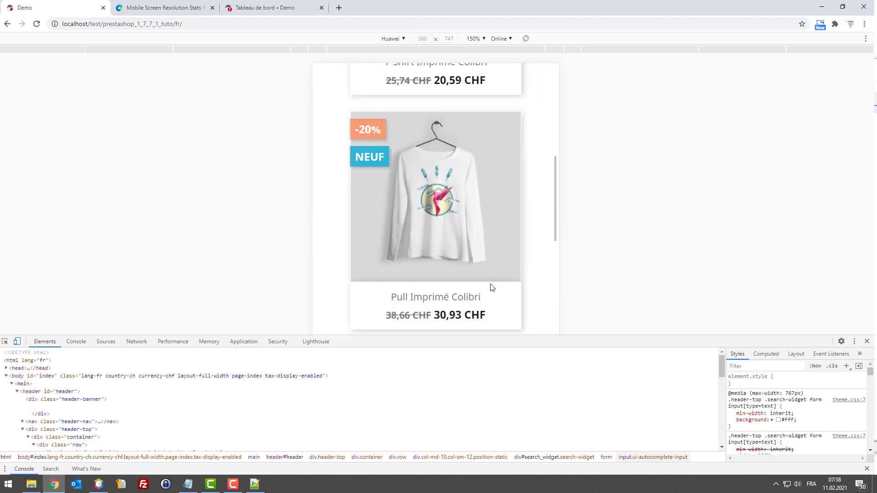
{"action": "scroll", "coordinate": [489, 288], "scroll_direction": "up", "scroll_amount": 5}
{"action": "left_click", "coordinate": [323, 201]}
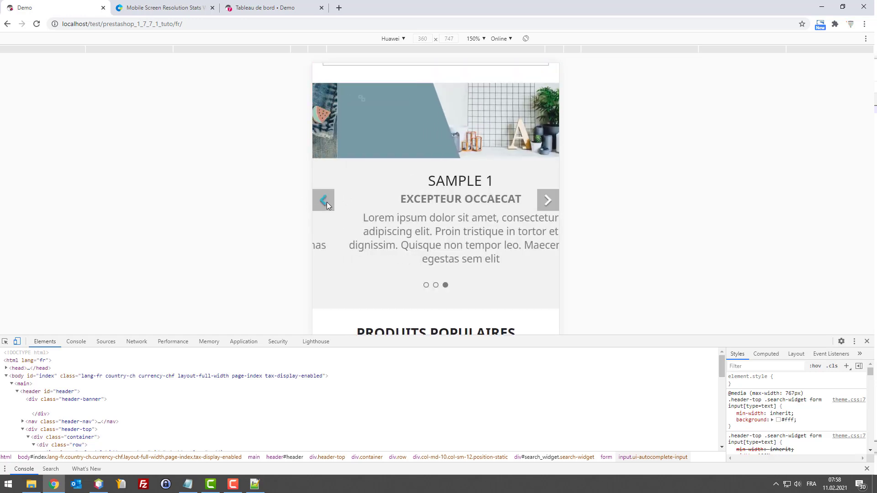
{"action": "left_click", "coordinate": [322, 201]}
{"action": "left_click", "coordinate": [322, 200]}
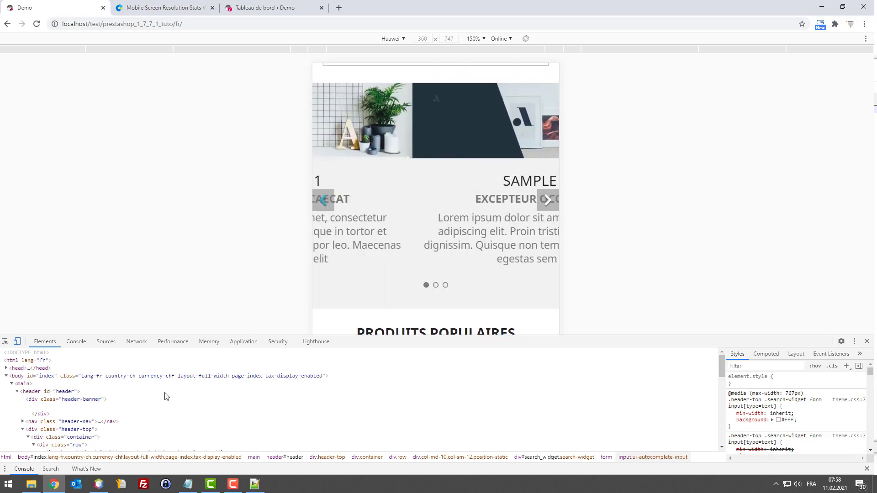
Switch to NetBeans, paste the #index .carousel{background-color:#fff;} rule back into the media query and save custom.css.
{"action": "left_click", "coordinate": [98, 484]}
{"action": "key", "text": "ctrl+v"}
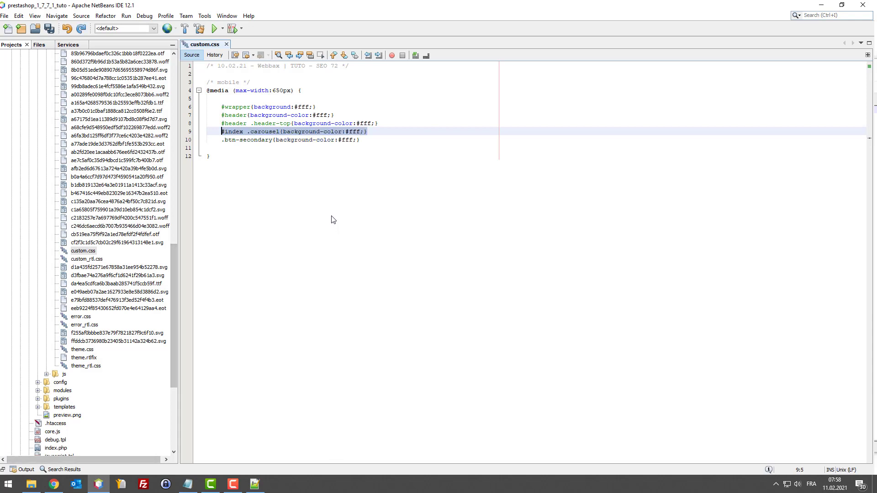
{"action": "key", "text": "shift+Home"}
{"action": "key", "text": "ctrl+s"}
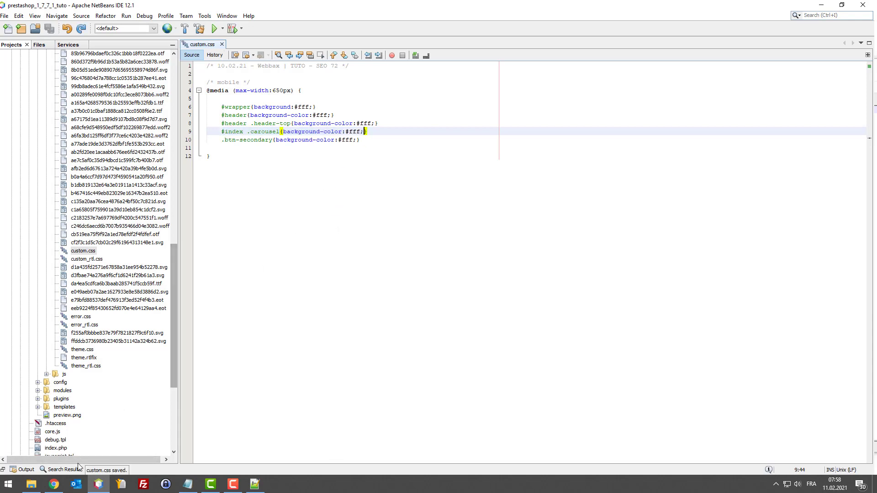
Switch to Chrome, reload the home page and examine the carousel's background down to the popular products.
{"action": "left_click", "coordinate": [54, 484]}
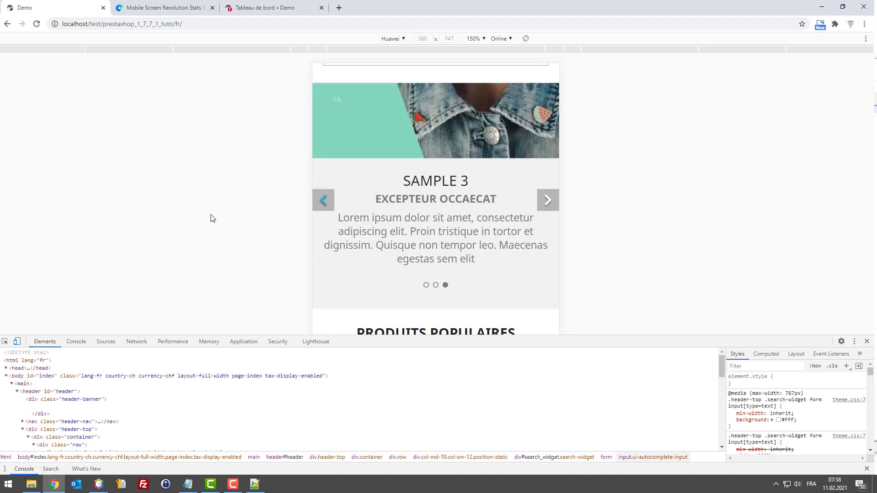
{"action": "key", "text": "ctrl+t"}
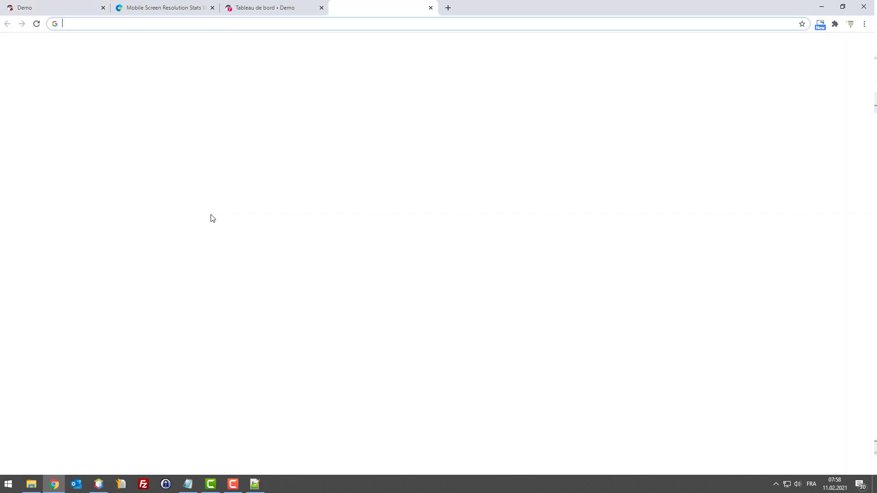
{"action": "key", "text": "ctrl+w"}
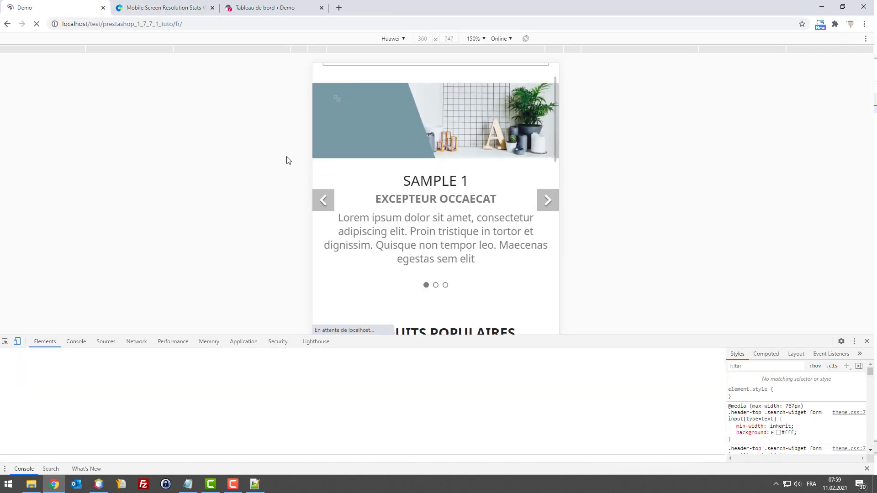
{"action": "scroll", "coordinate": [414, 324], "scroll_direction": "down", "scroll_amount": 1}
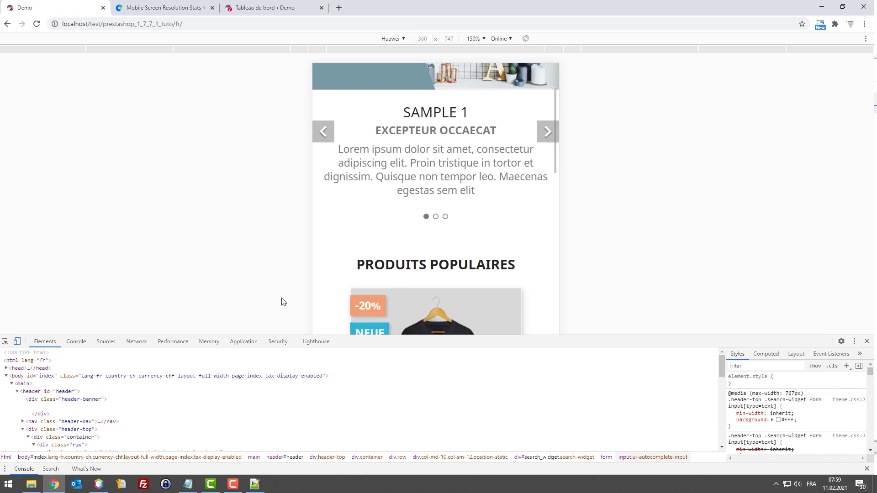
Inspect the home page carousel element and compare its background with the popular products section below.
{"action": "left_click", "coordinate": [5, 341]}
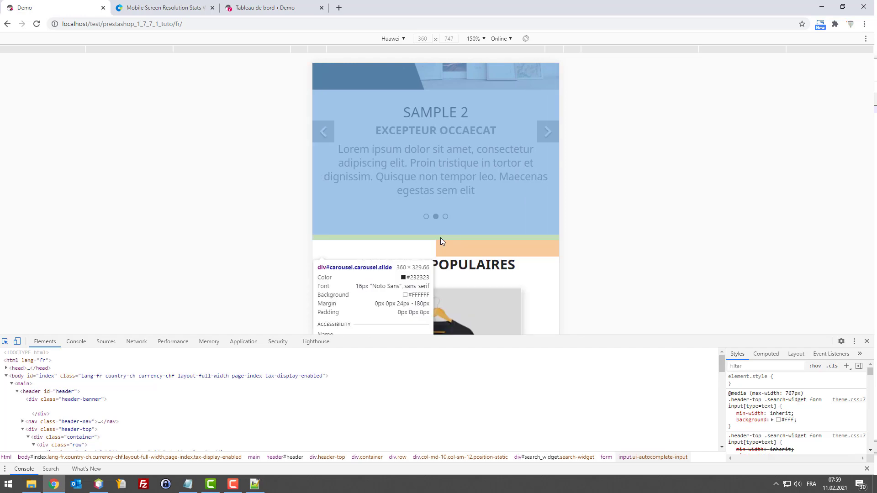
{"action": "left_click", "coordinate": [440, 237]}
{"action": "scroll", "coordinate": [498, 223], "scroll_direction": "down", "scroll_amount": 2}
{"action": "scroll", "coordinate": [498, 227], "scroll_direction": "down", "scroll_amount": 3}
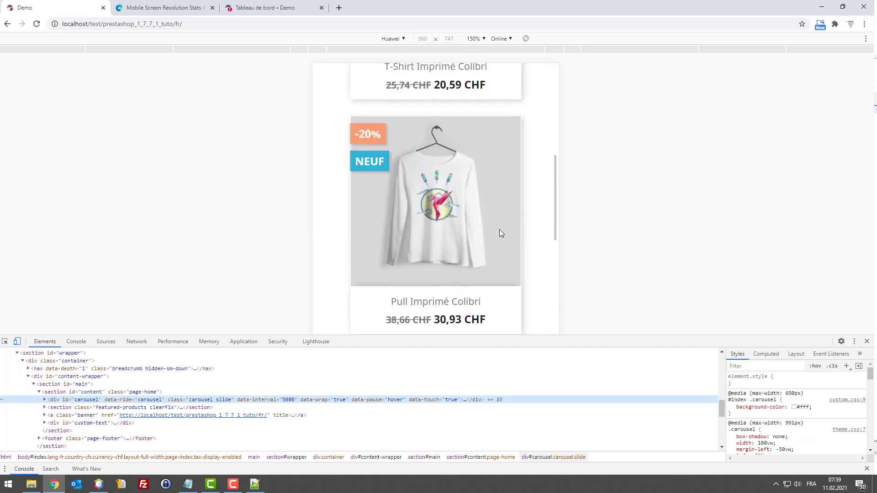
{"action": "scroll", "coordinate": [499, 230], "scroll_direction": "up", "scroll_amount": 5}
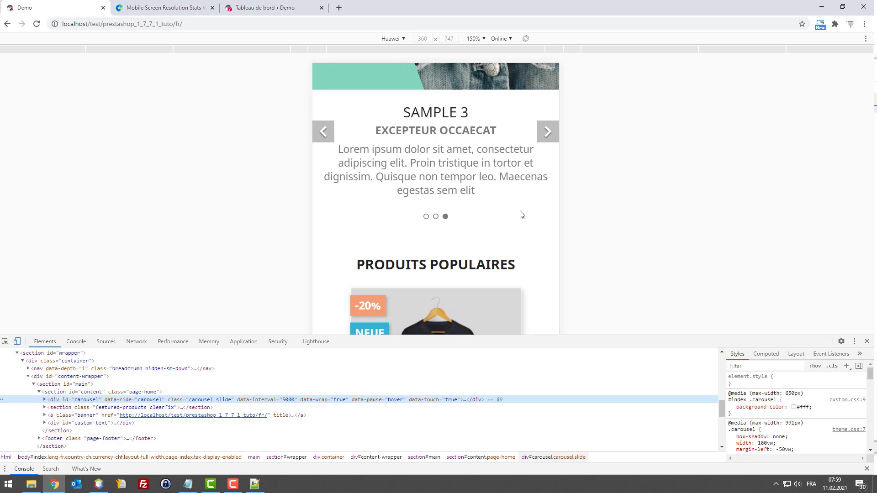
{"action": "scroll", "coordinate": [492, 238], "scroll_direction": "down", "scroll_amount": 4}
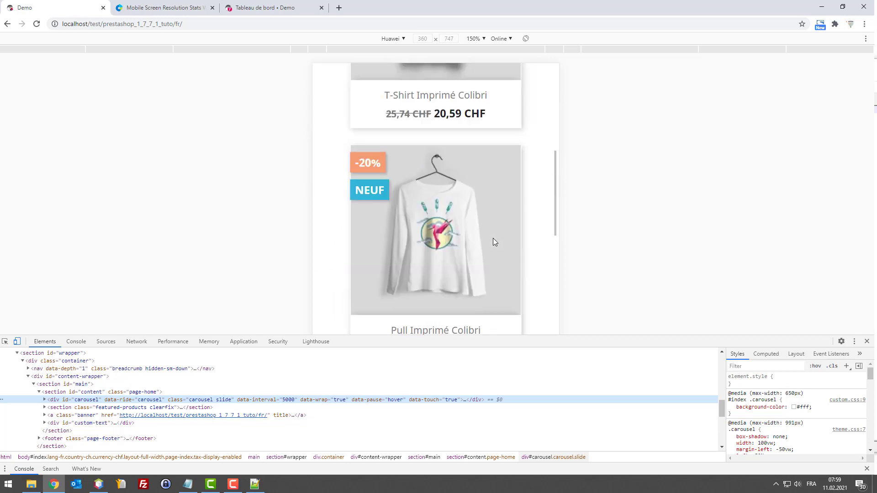
{"action": "scroll", "coordinate": [499, 246], "scroll_direction": "up", "scroll_amount": 2}
{"action": "scroll", "coordinate": [481, 185], "scroll_direction": "up", "scroll_amount": 2}
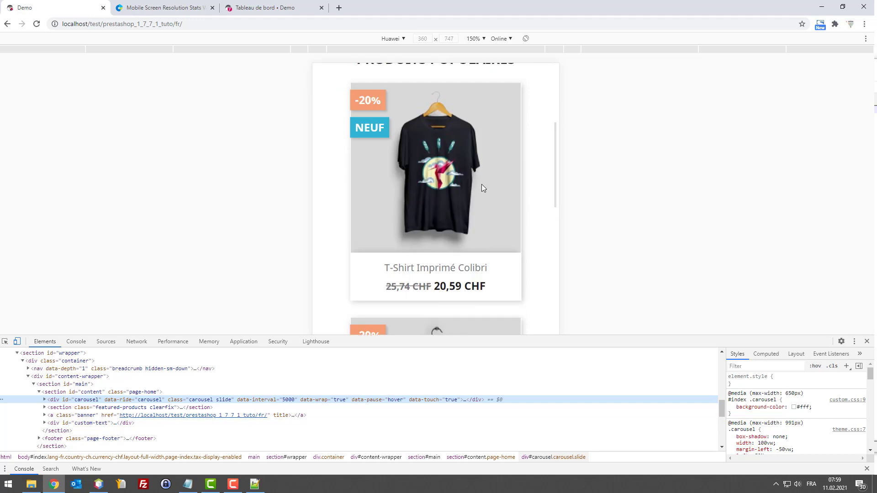
{"action": "scroll", "coordinate": [482, 187], "scroll_direction": "up", "scroll_amount": 3}
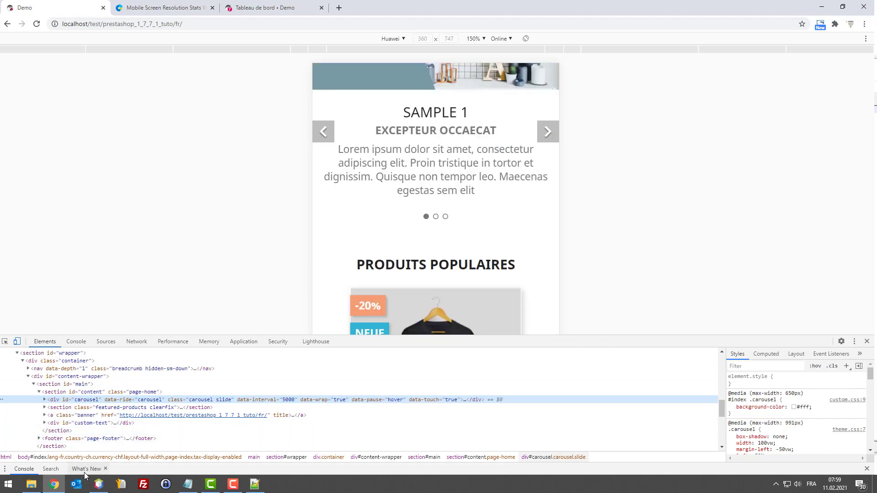
Switch to NetBeans and review the #index .carousel, #header .header-top and #wrapper background rules in custom.css.
{"action": "left_click", "coordinate": [99, 484]}
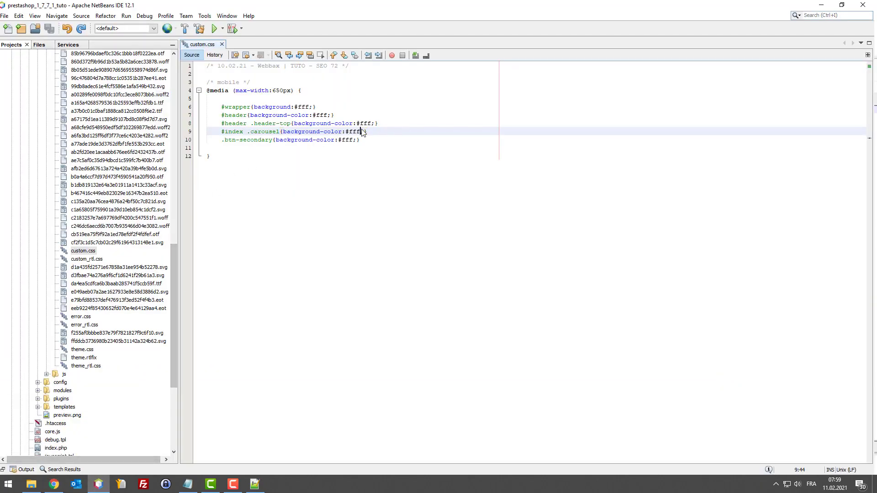
{"action": "left_click_drag", "start_coordinate": [363, 132], "coordinate": [275, 131]}
{"action": "left_click", "coordinate": [273, 124]}
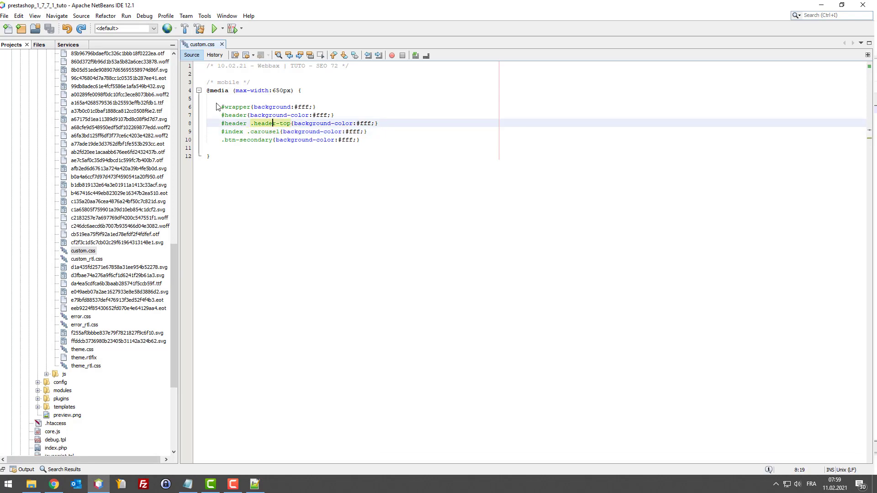
{"action": "left_click", "coordinate": [228, 107]}
{"action": "left_click", "coordinate": [254, 107]}
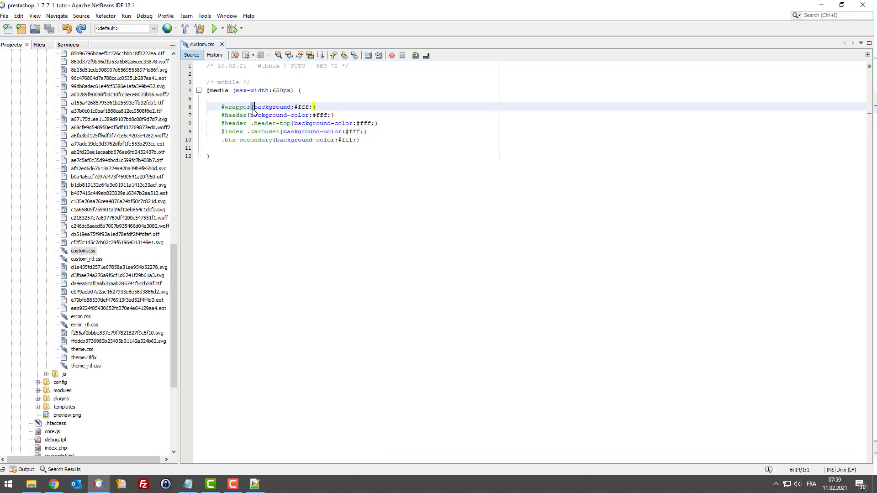
Switch to Chrome, search Google for "webbax regles css" in a new tab, look over the results and close that tab.
{"action": "left_click", "coordinate": [53, 484]}
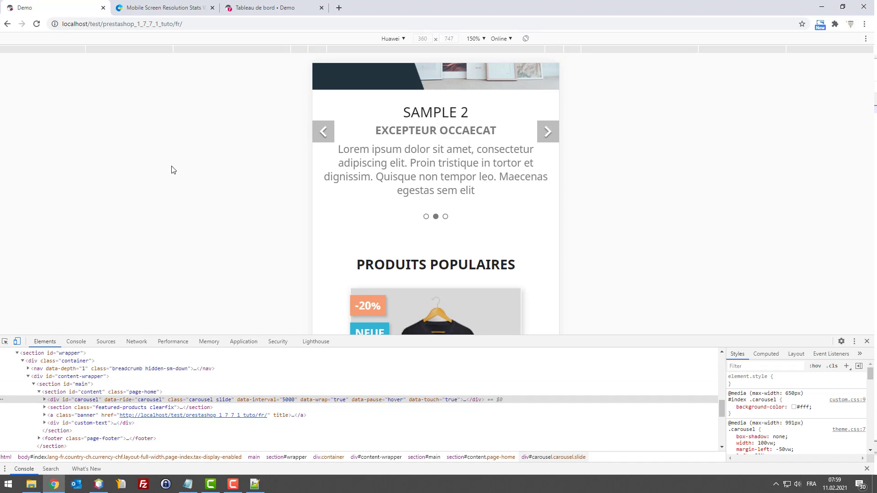
{"action": "key", "text": "ctrl+t"}
{"action": "type", "text": "webbax r"}
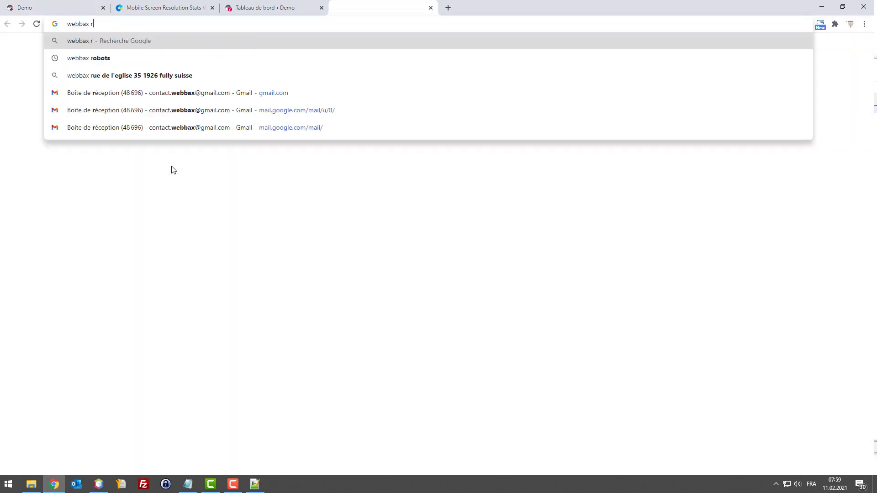
{"action": "type", "text": "egles css"}
{"action": "key", "text": "Return"}
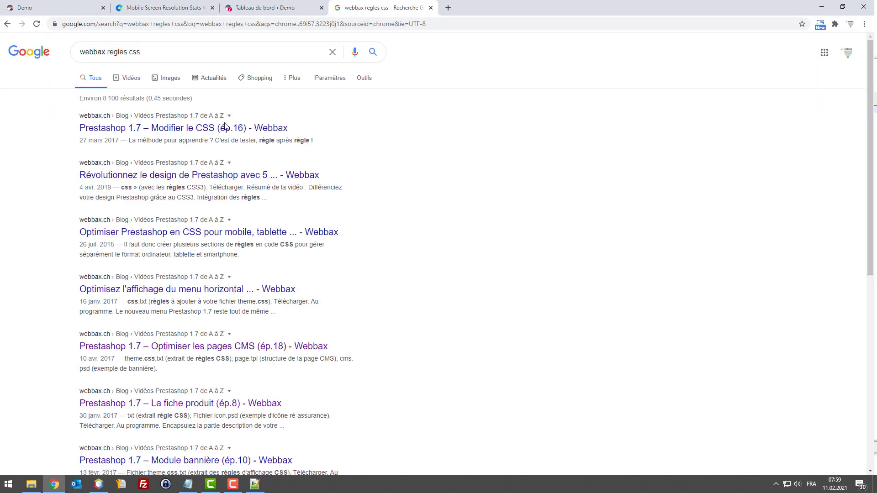
{"action": "middle_click", "coordinate": [385, 5]}
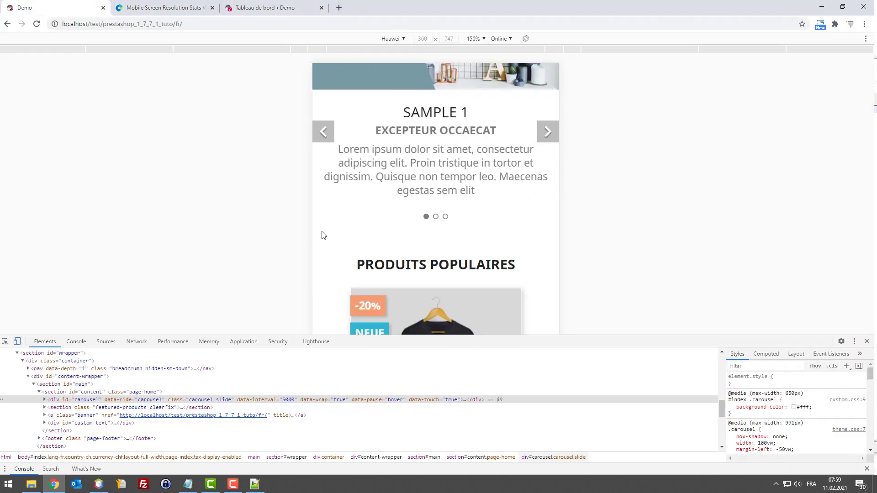
Look through the home page from header to products and shrink the developer tools to give the mobile preview more height.
{"action": "left_click", "coordinate": [187, 485]}
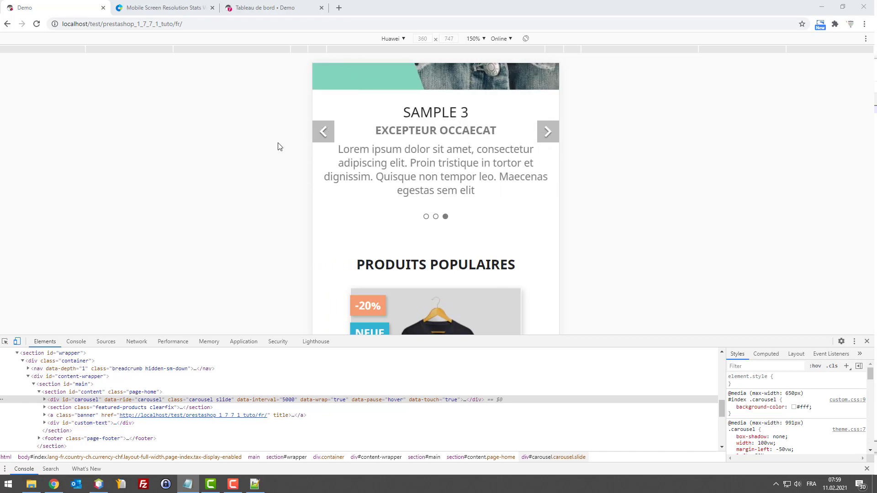
{"action": "scroll", "coordinate": [361, 137], "scroll_direction": "up", "scroll_amount": 3}
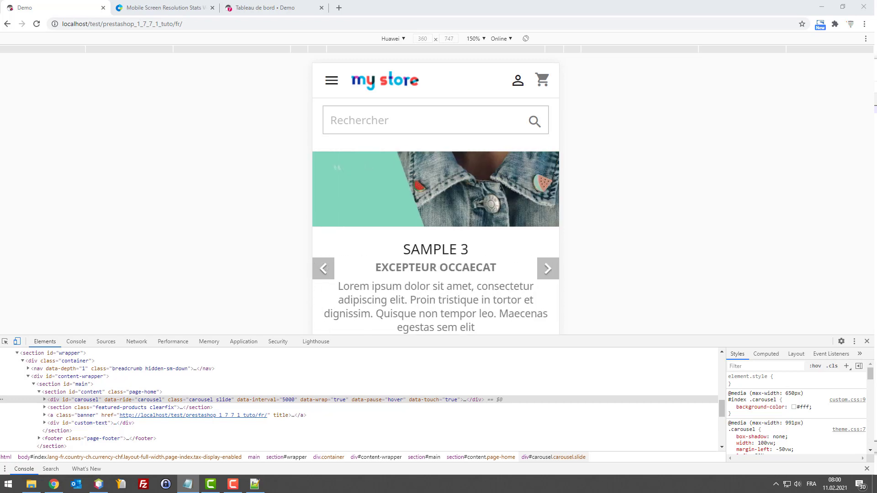
{"action": "scroll", "coordinate": [448, 193], "scroll_direction": "down", "scroll_amount": 10}
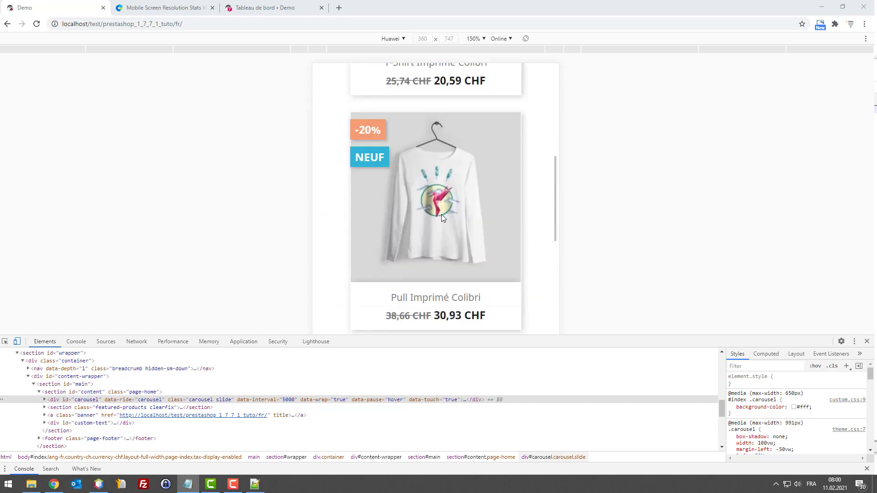
{"action": "scroll", "coordinate": [487, 229], "scroll_direction": "down", "scroll_amount": 5}
{"action": "left_click", "coordinate": [579, 365]}
{"action": "left_click_drag", "start_coordinate": [579, 341], "coordinate": [457, 415]}
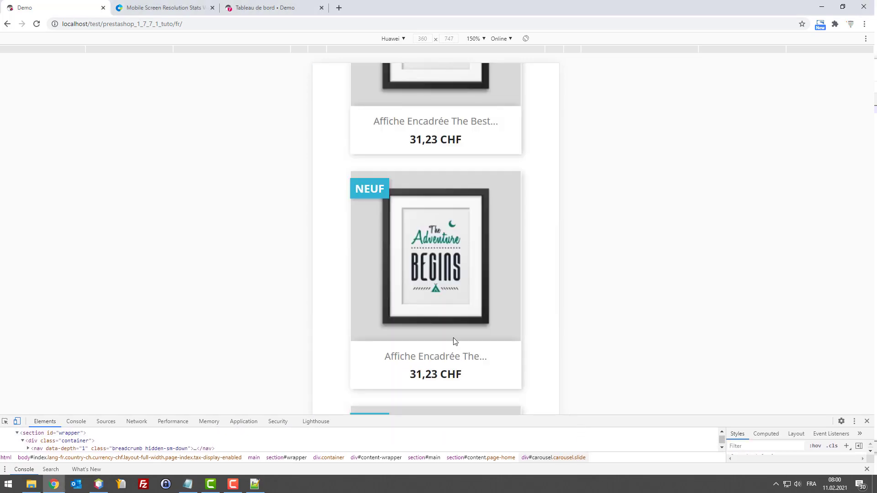
{"action": "scroll", "coordinate": [454, 343], "scroll_direction": "up", "scroll_amount": 15}
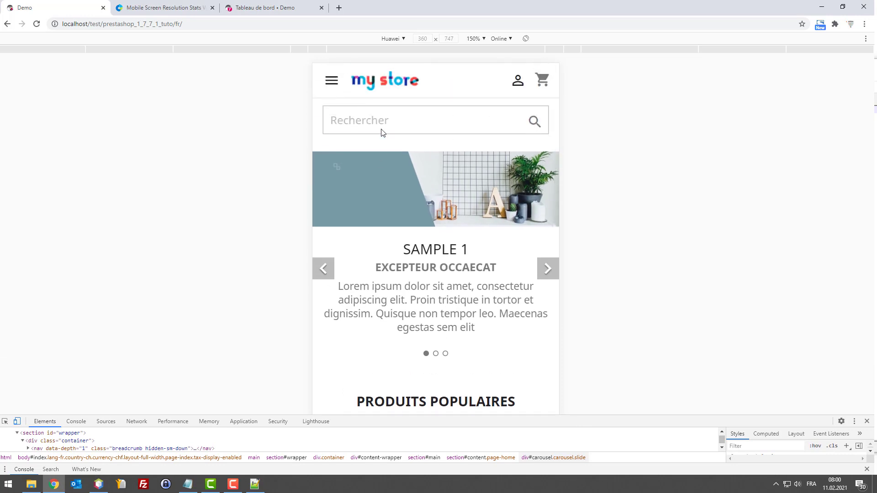
Toggle the store's mobile menu open and closed, leave it open and expand the VÊTEMENTS category.
{"action": "left_click", "coordinate": [333, 84]}
{"action": "left_click", "coordinate": [333, 84]}
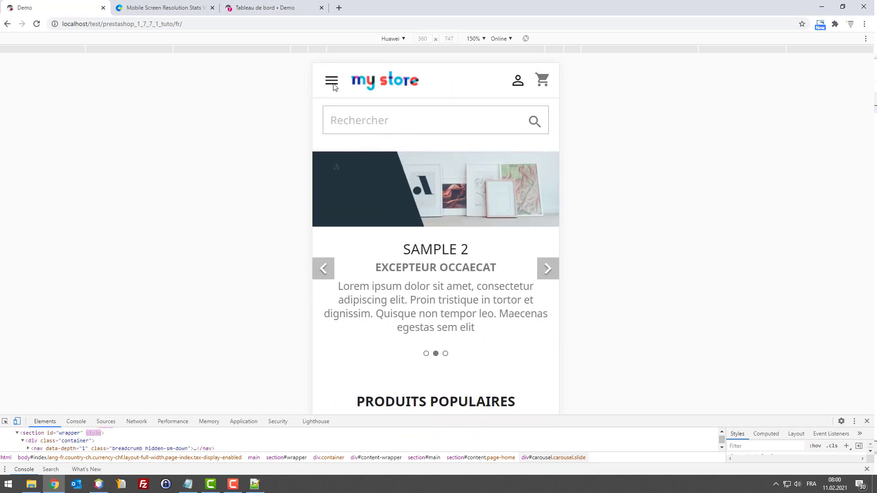
{"action": "left_click", "coordinate": [333, 84]}
{"action": "left_click", "coordinate": [333, 84]}
{"action": "left_click", "coordinate": [333, 84]}
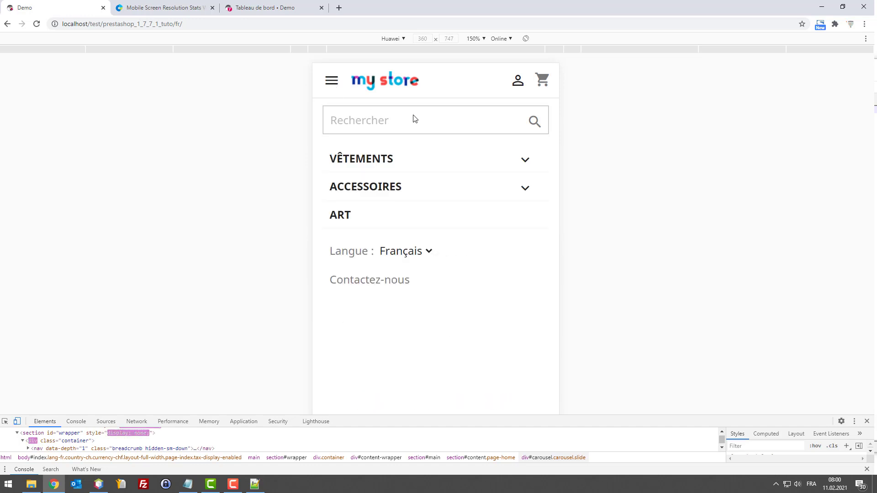
{"action": "left_click", "coordinate": [523, 161]}
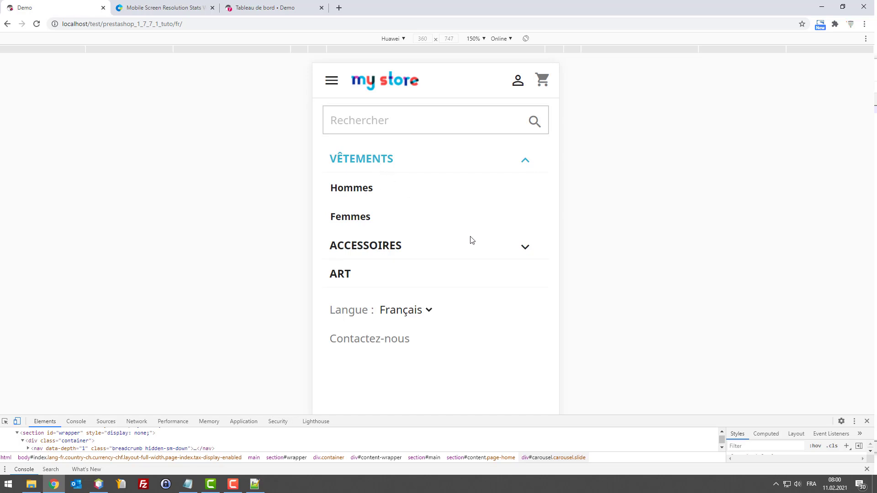
Reorder the browser tabs so Tableau de bord sits directly after Demo, and return to the store preview.
{"action": "left_click_drag", "start_coordinate": [283, 7], "coordinate": [171, 7]}
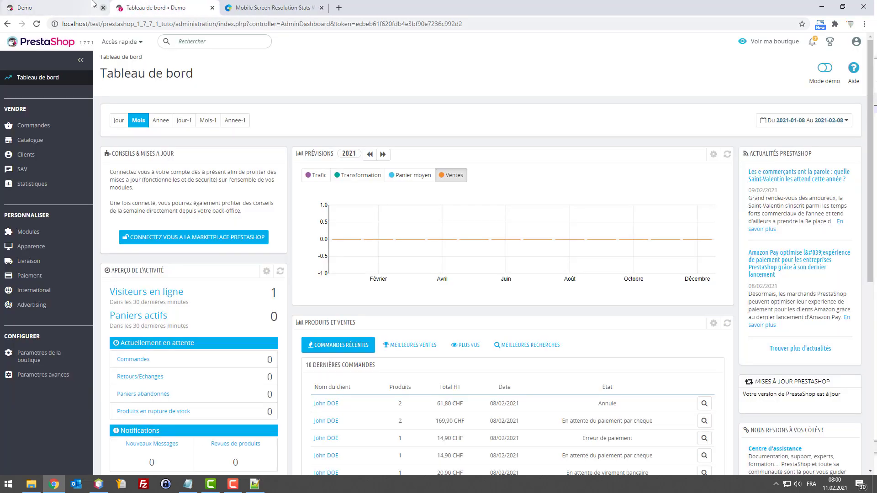
{"action": "left_click", "coordinate": [93, 4]}
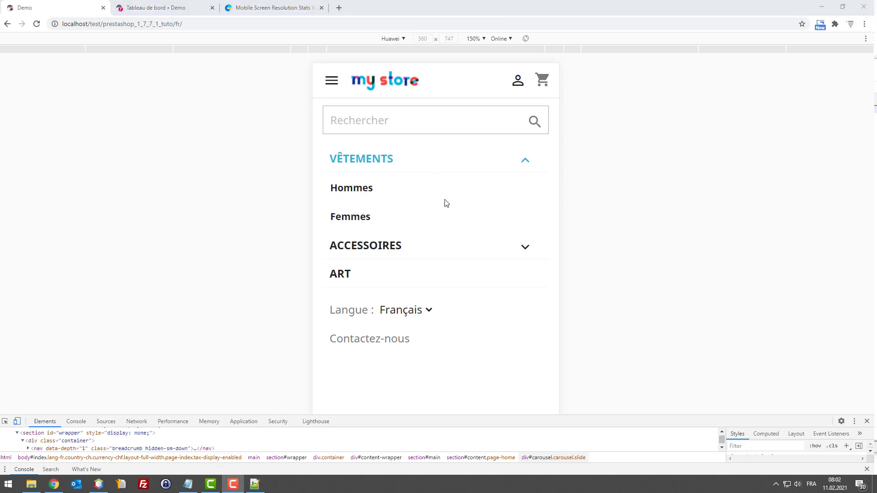
{"action": "left_click", "coordinate": [292, 180]}
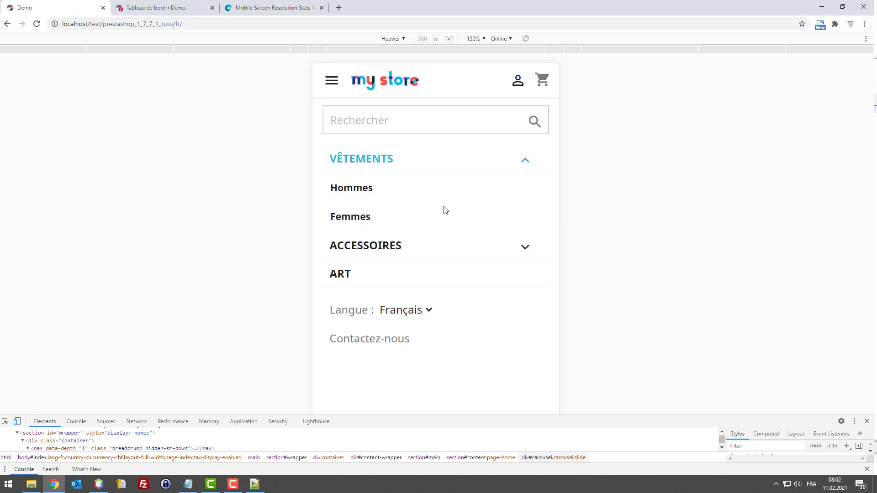
Collapse and re-expand the VÊTEMENTS category, and close the mobile menu.
{"action": "left_click", "coordinate": [527, 167]}
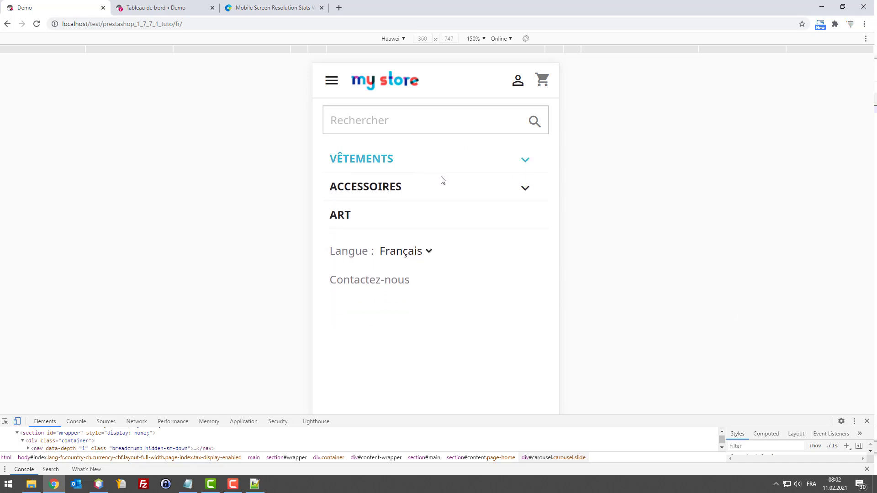
{"action": "left_click", "coordinate": [530, 161]}
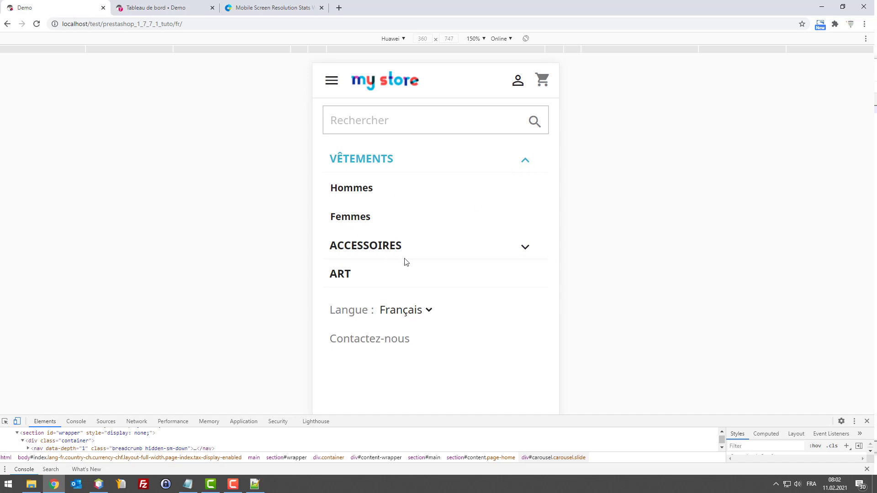
{"action": "left_click", "coordinate": [334, 84]}
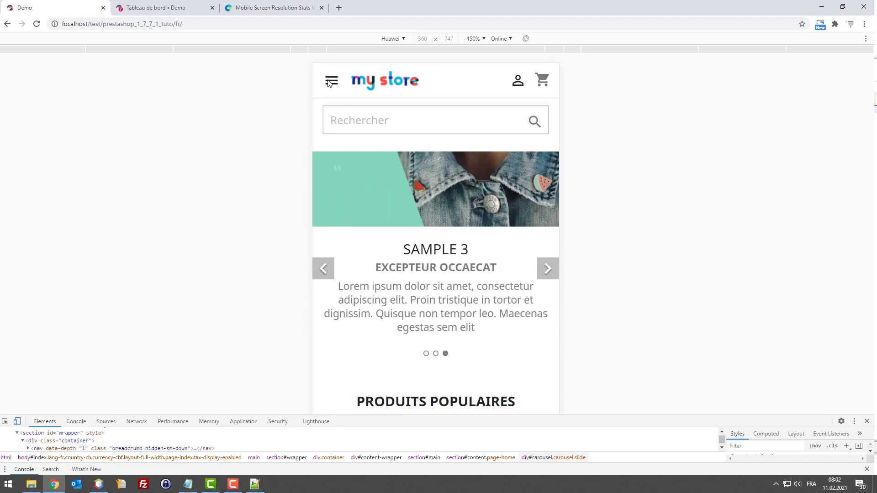
Focus the store's search field, and open the back office's Rechercher settings in a new tab placed directly after Demo.
{"action": "left_click", "coordinate": [374, 120]}
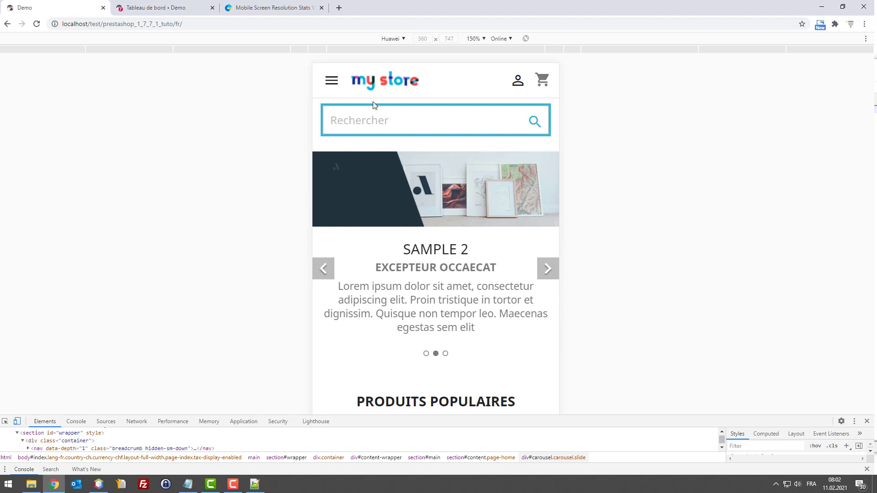
{"action": "left_click", "coordinate": [155, 7]}
{"action": "mouse_move", "coordinate": [52, 355]}
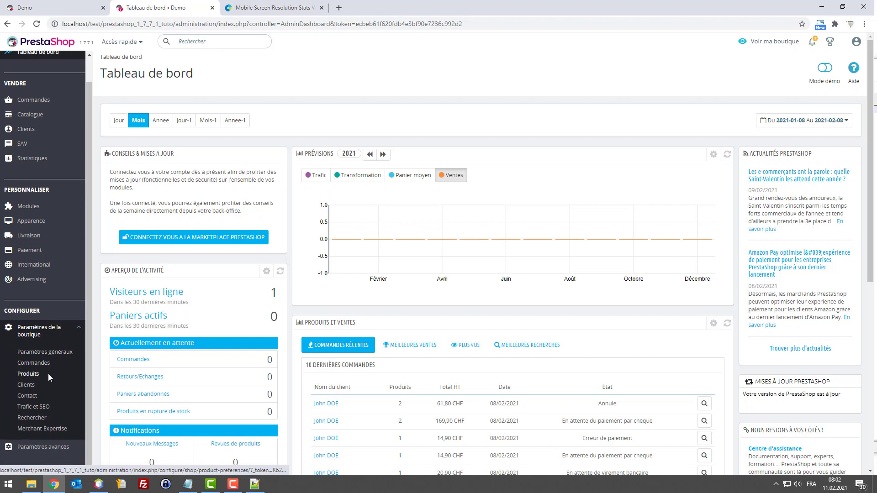
{"action": "right_click", "coordinate": [39, 417]}
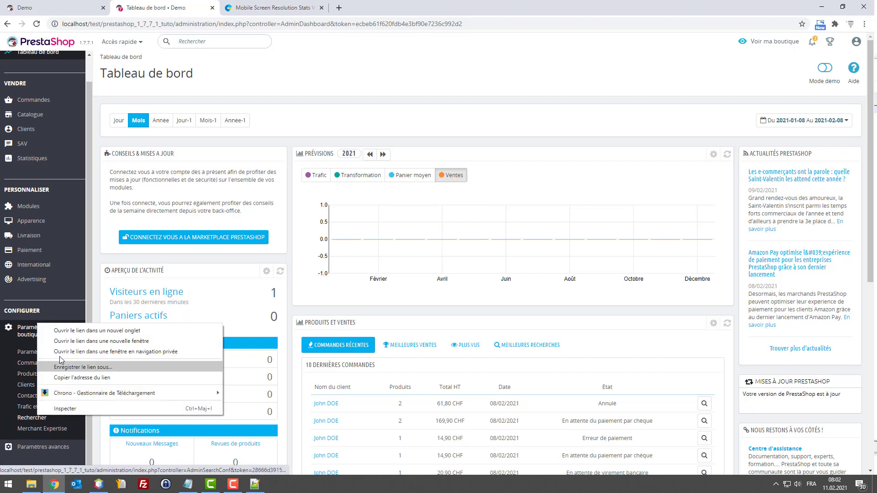
{"action": "left_click", "coordinate": [78, 330]}
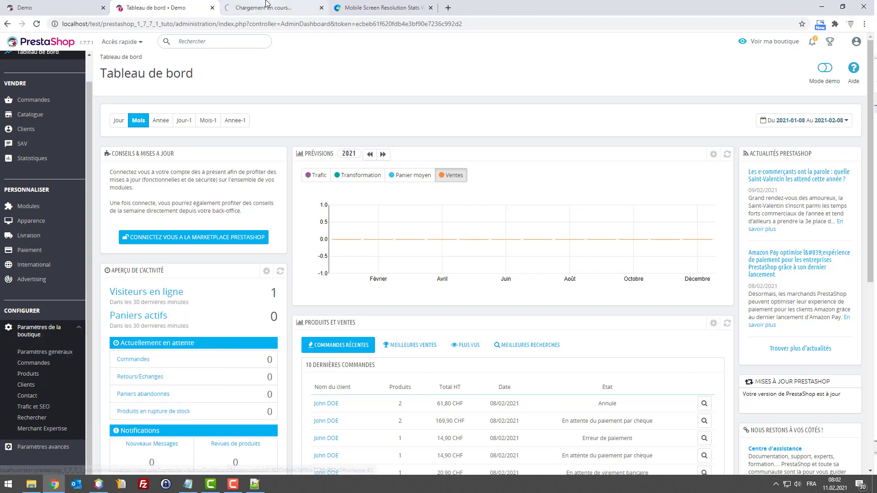
{"action": "left_click_drag", "start_coordinate": [274, 8], "coordinate": [165, 19]}
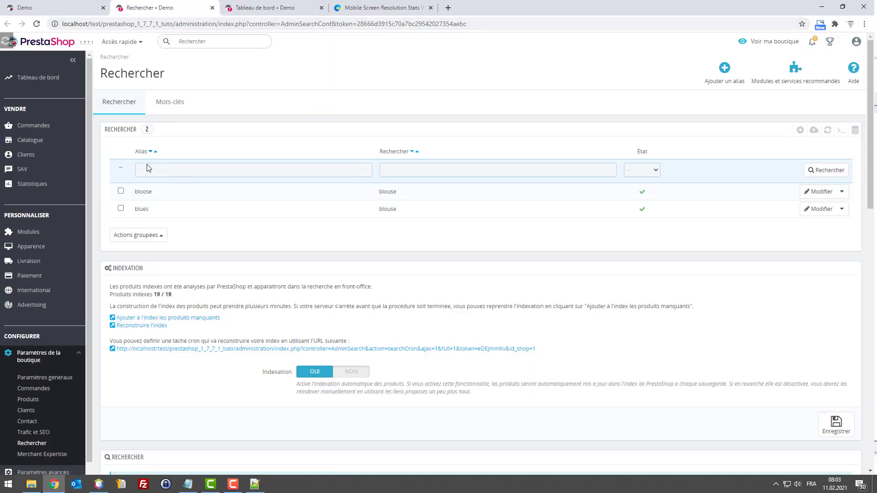
Examine the indexed products figure and the cron task URL in the Indexation section, and return to the store preview.
{"action": "left_click_drag", "start_coordinate": [151, 298], "coordinate": [184, 295]}
{"action": "left_click", "coordinate": [180, 297]}
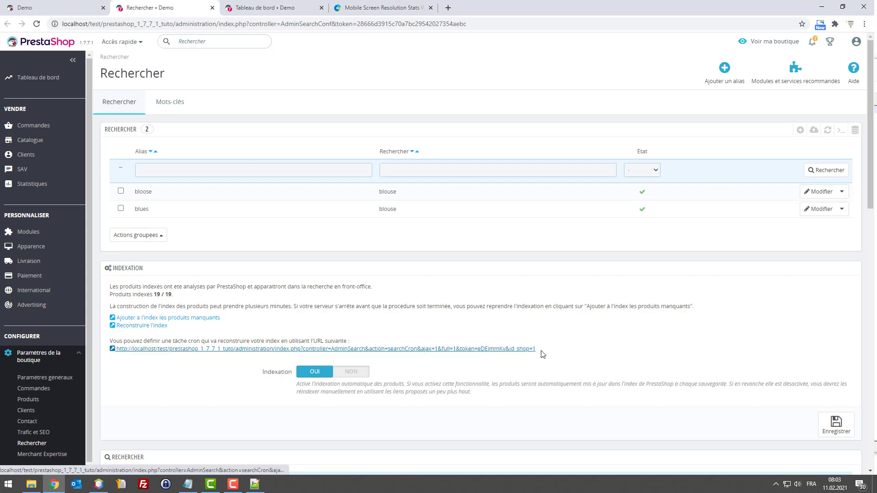
{"action": "left_click_drag", "start_coordinate": [542, 354], "coordinate": [118, 351]}
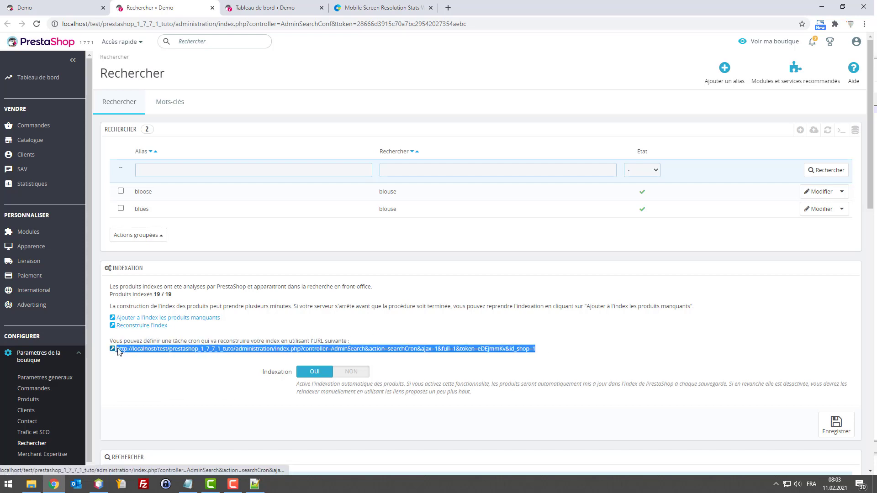
{"action": "left_click", "coordinate": [68, 7]}
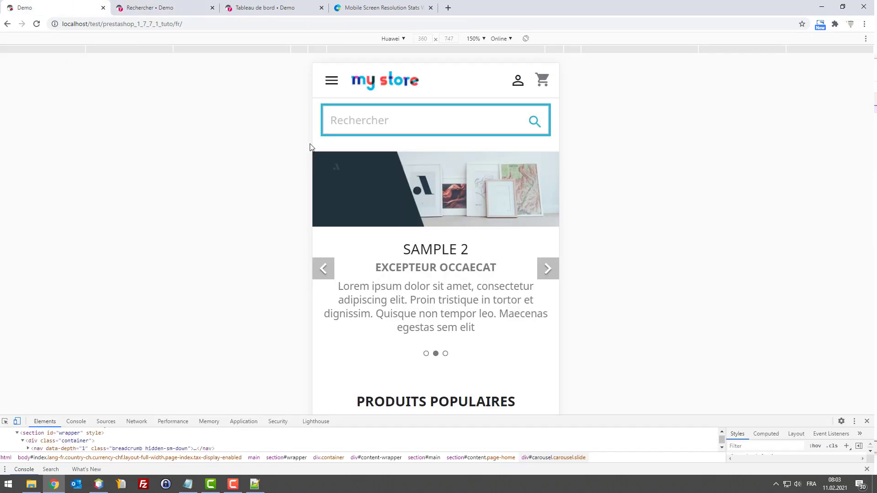
Look through the mobile store's home page and enter "t-shirt" in the product search field.
{"action": "left_click", "coordinate": [364, 124]}
{"action": "scroll", "coordinate": [423, 211], "scroll_direction": "down", "scroll_amount": 7}
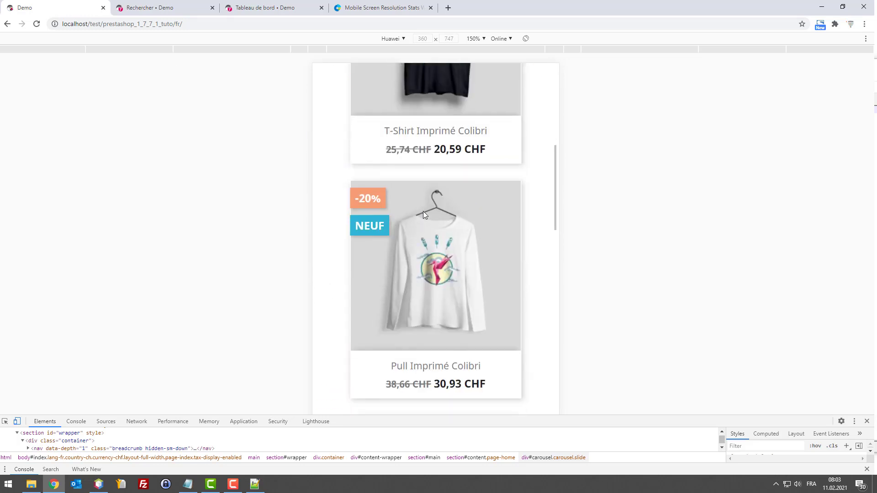
{"action": "scroll", "coordinate": [423, 211], "scroll_direction": "up", "scroll_amount": 6}
{"action": "scroll", "coordinate": [412, 164], "scroll_direction": "down", "scroll_amount": 6}
{"action": "scroll", "coordinate": [393, 137], "scroll_direction": "up", "scroll_amount": 7}
{"action": "left_click", "coordinate": [390, 134]}
{"action": "type", "text": "t-s"}
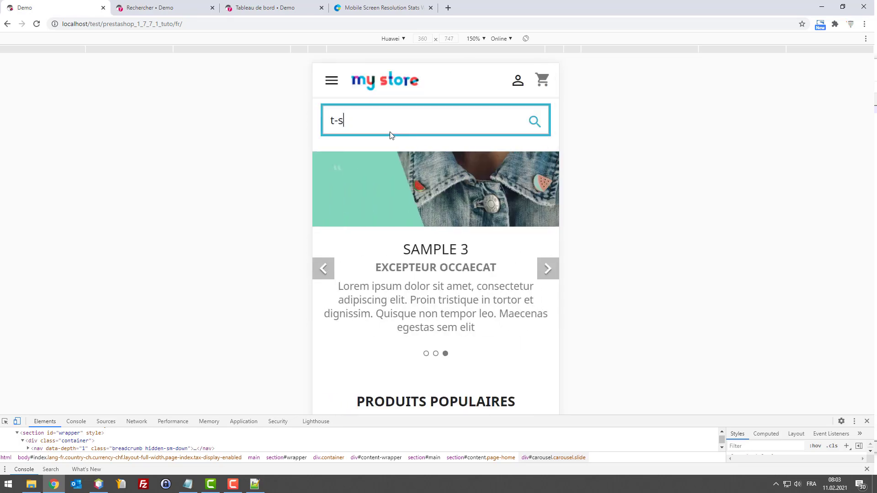
{"action": "type", "text": "hirt"}
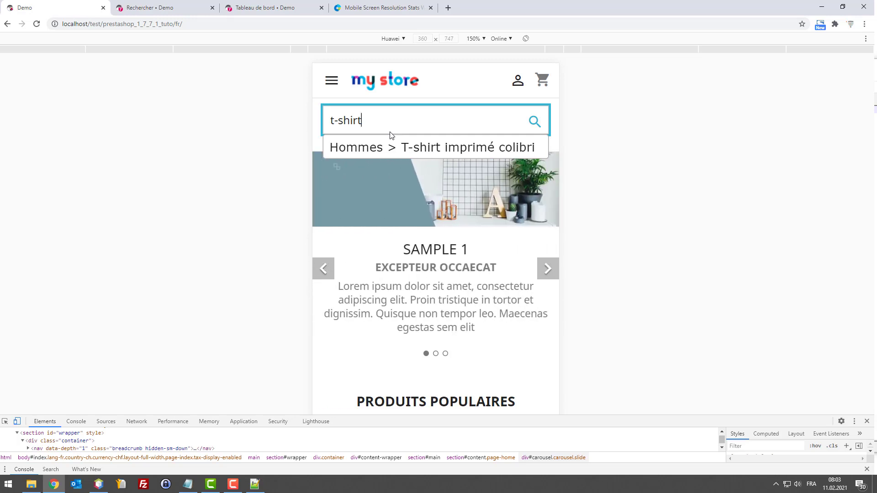
Search the web for "prestashop jolisearch" in a new tab and open the JoliSearch module page on PrestaShop Addons.
{"action": "key", "text": "ctrl+t"}
{"action": "type", "text": "prestashop"}
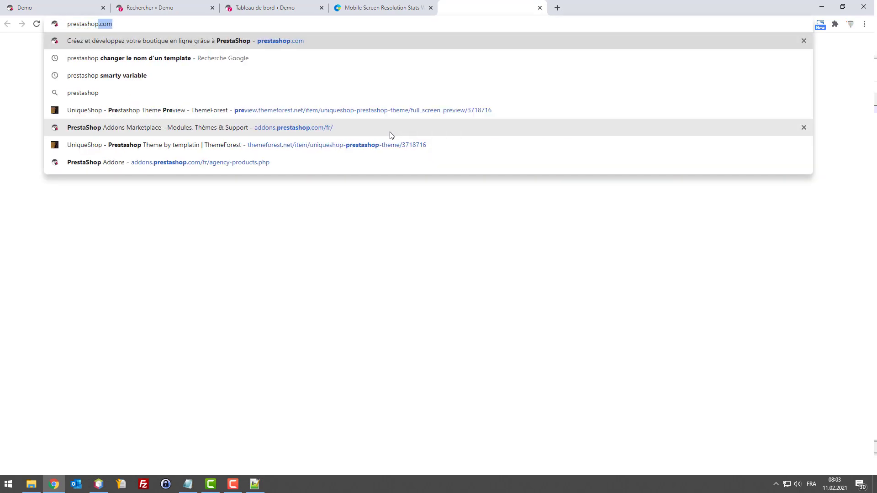
{"action": "type", "text": " jolise"}
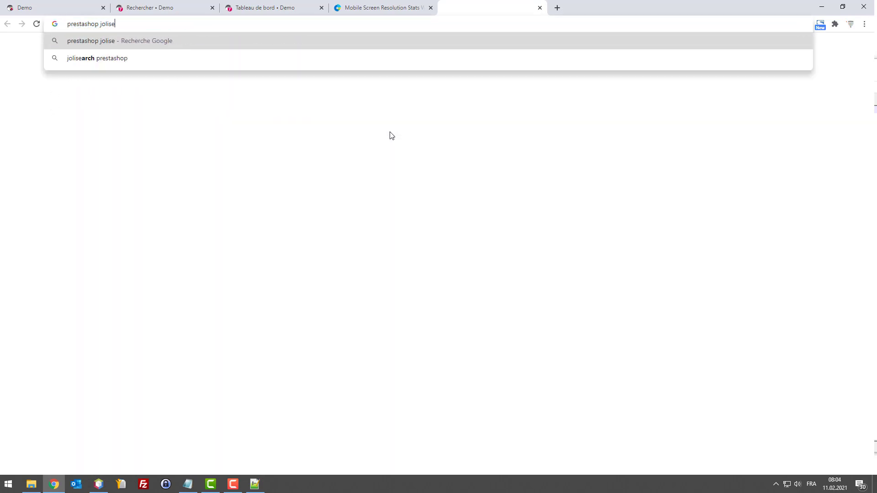
{"action": "type", "text": "arch"}
{"action": "key", "text": "Return"}
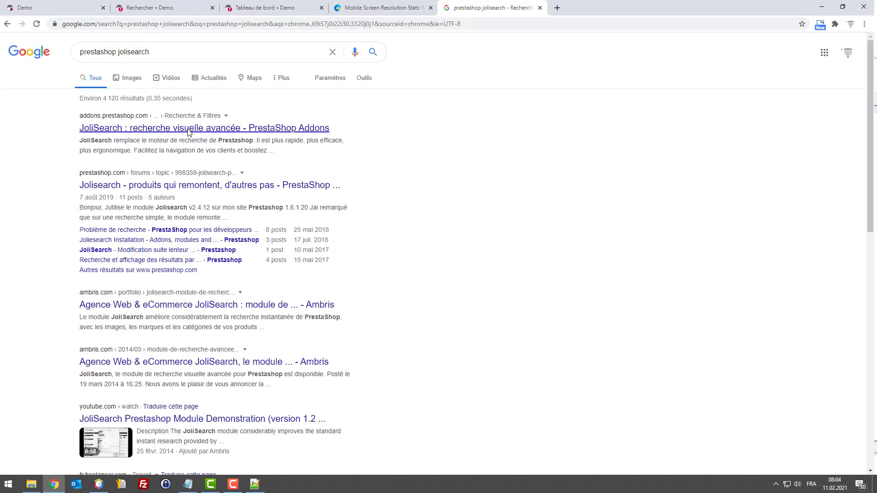
{"action": "left_click", "coordinate": [189, 132]}
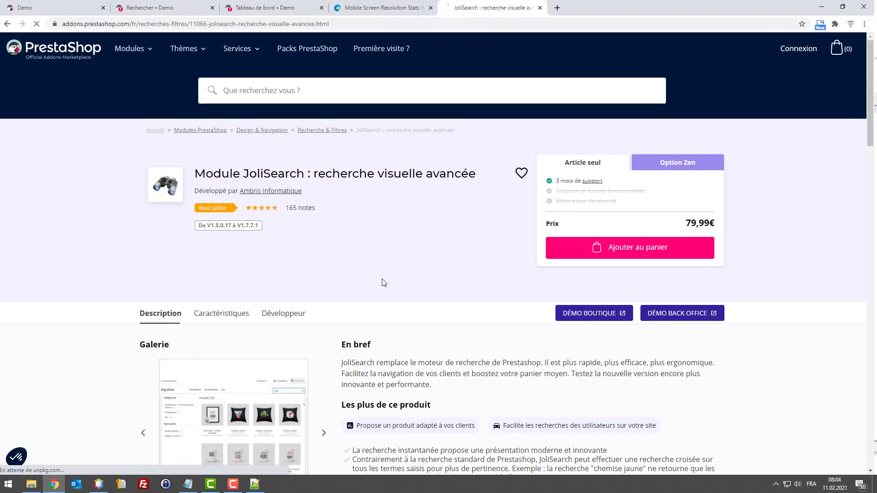
{"action": "scroll", "coordinate": [382, 283], "scroll_direction": "down", "scroll_amount": 2}
{"action": "scroll", "coordinate": [591, 269], "scroll_direction": "up", "scroll_amount": 1}
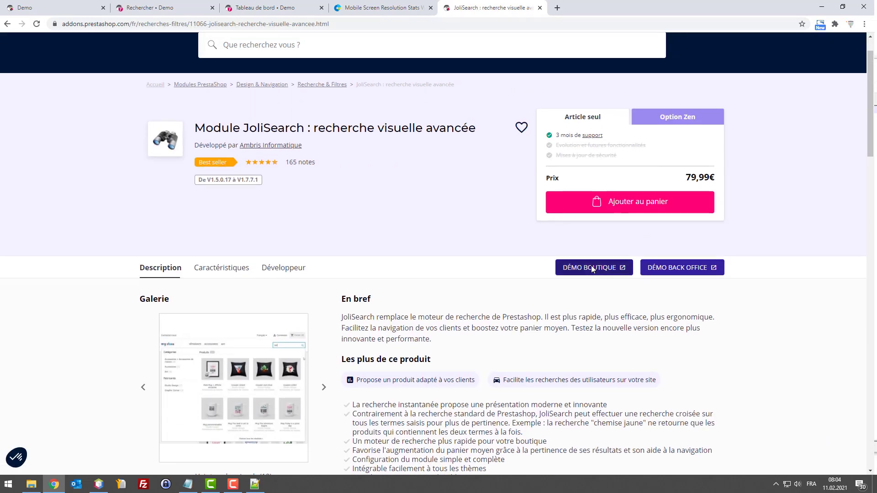
Open the JoliSearch shop demo, place its tab directly after Demo, and enter the PrestaShop 1.7 front office.
{"action": "left_click", "coordinate": [592, 268]}
{"action": "left_click_drag", "start_coordinate": [564, 8], "coordinate": [164, 6]}
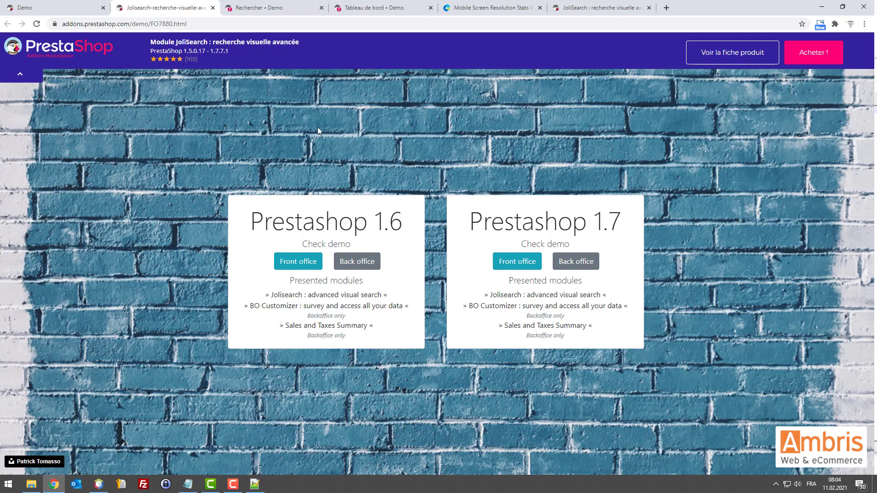
{"action": "left_click", "coordinate": [513, 261]}
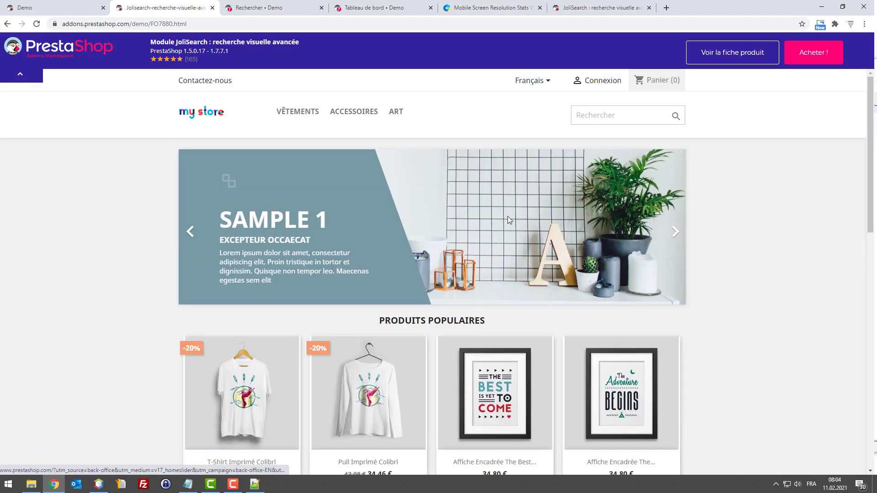
Search the JoliSearch demo shop for "pull", dismiss the suggestions, and examine the page in the mobile preview.
{"action": "left_click", "coordinate": [590, 117]}
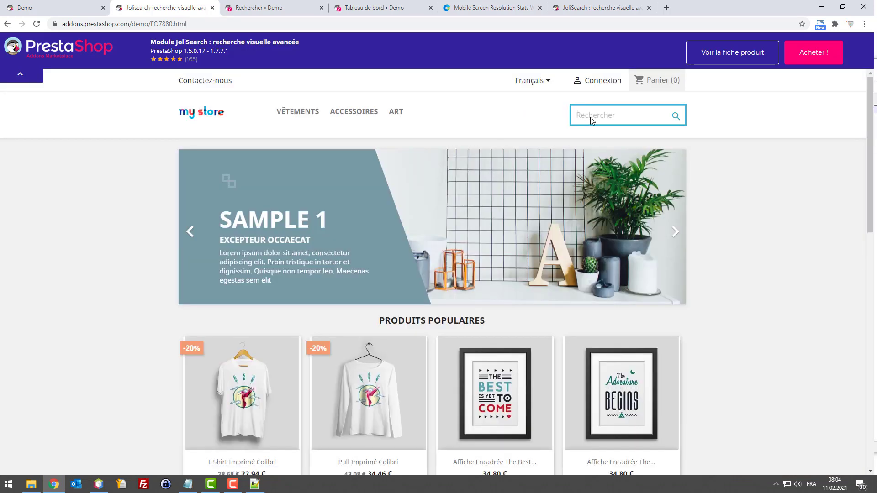
{"action": "type", "text": "pull"}
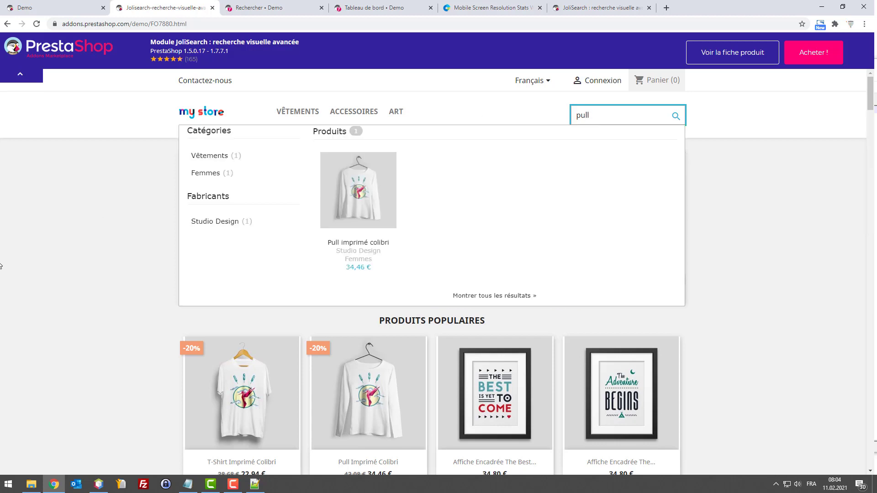
{"action": "left_click", "coordinate": [41, 250]}
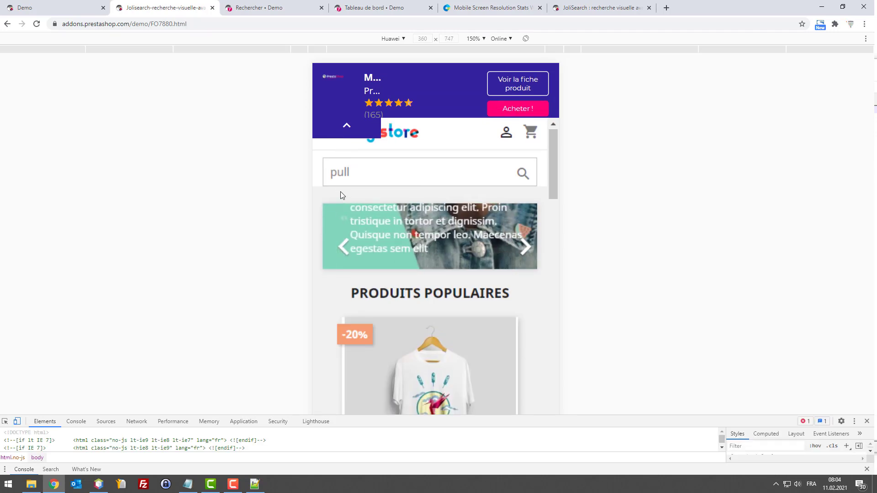
{"action": "scroll", "coordinate": [366, 185], "scroll_direction": "down", "scroll_amount": 1}
{"action": "scroll", "coordinate": [449, 170], "scroll_direction": "down", "scroll_amount": 3}
{"action": "scroll", "coordinate": [402, 213], "scroll_direction": "up", "scroll_amount": 3}
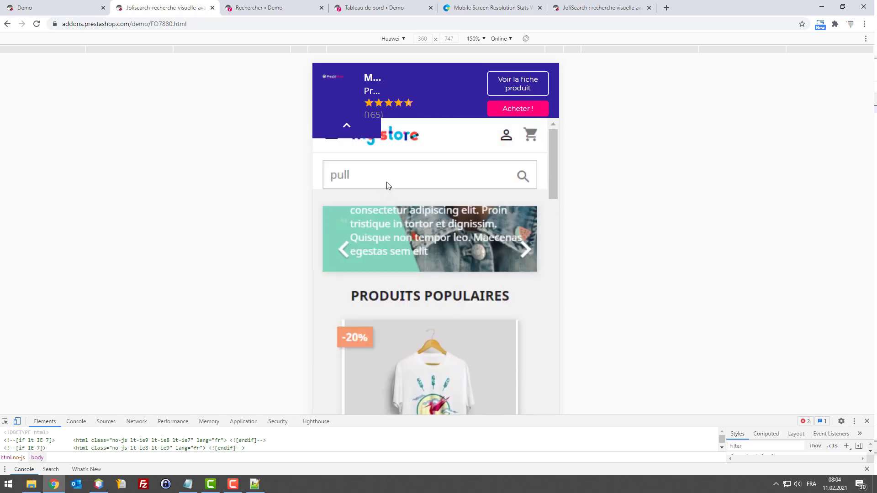
{"action": "scroll", "coordinate": [391, 184], "scroll_direction": "down", "scroll_amount": 8}
{"action": "scroll", "coordinate": [472, 226], "scroll_direction": "up", "scroll_amount": 8}
Reload the JoliSearch demo page and reopen the PrestaShop 1.7 front office in desktop view.
{"action": "left_click", "coordinate": [216, 22]}
{"action": "key", "text": "Return"}
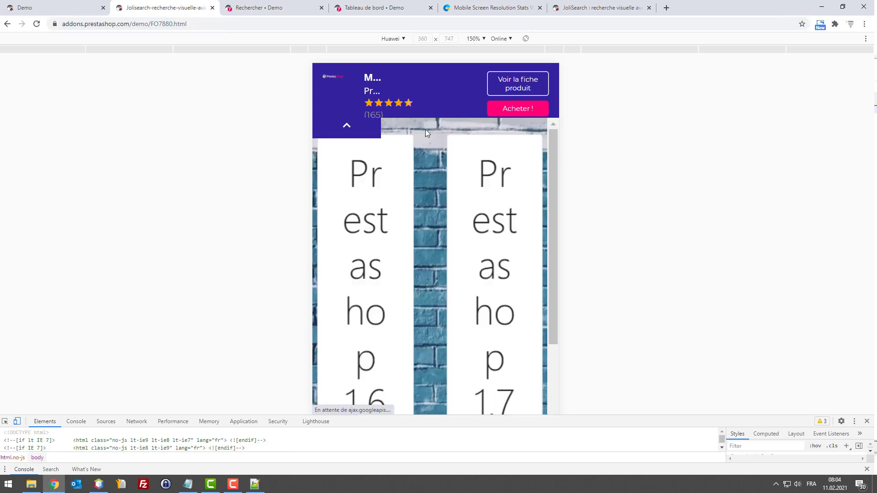
{"action": "scroll", "coordinate": [496, 192], "scroll_direction": "down", "scroll_amount": 5}
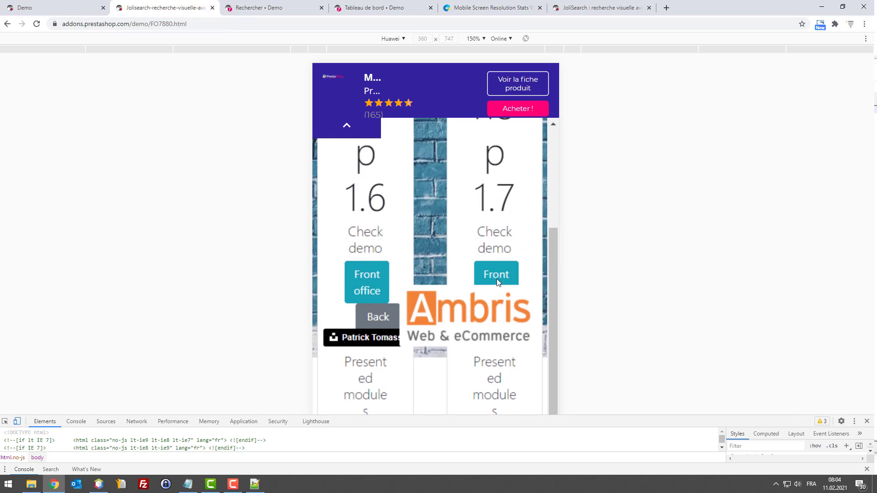
{"action": "scroll", "coordinate": [493, 286], "scroll_direction": "down", "scroll_amount": 3}
{"action": "key", "text": "F12"}
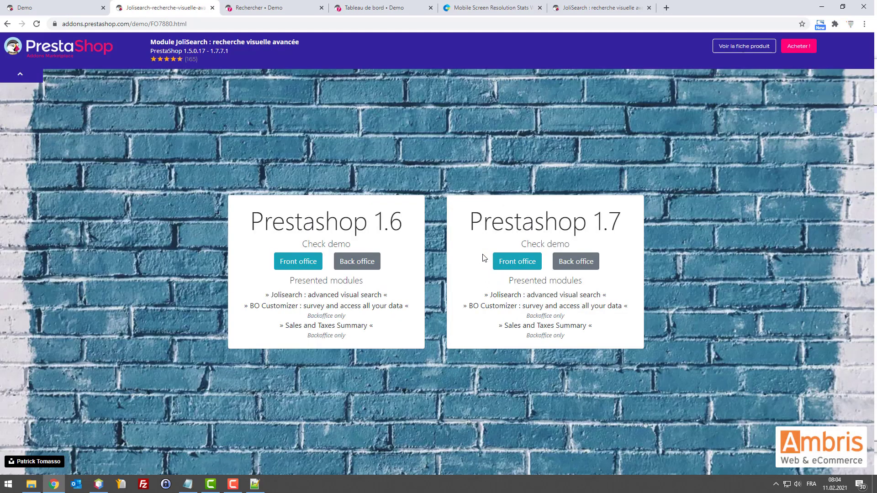
{"action": "left_click", "coordinate": [523, 262]}
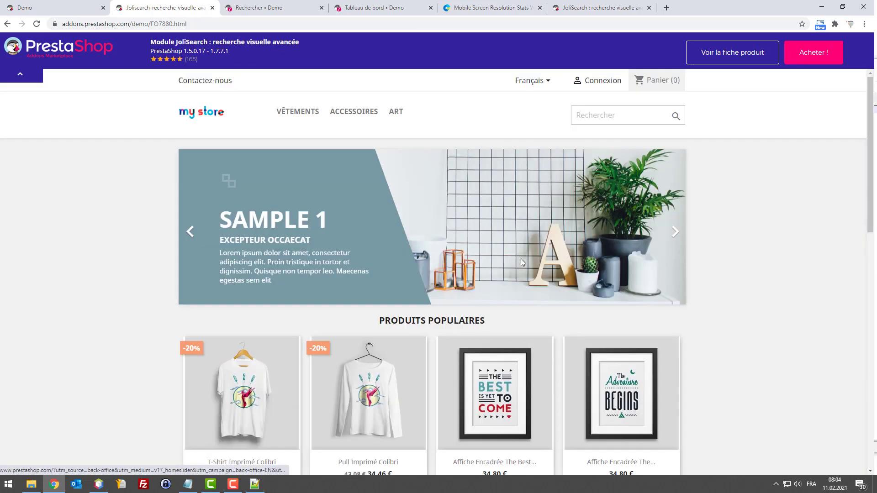
Show the JoliSearch demo shop in the mobile preview, search for "t-shirt", and review and dismiss the suggestions.
{"action": "key", "text": "F12"}
{"action": "scroll", "coordinate": [475, 178], "scroll_direction": "down", "scroll_amount": 5}
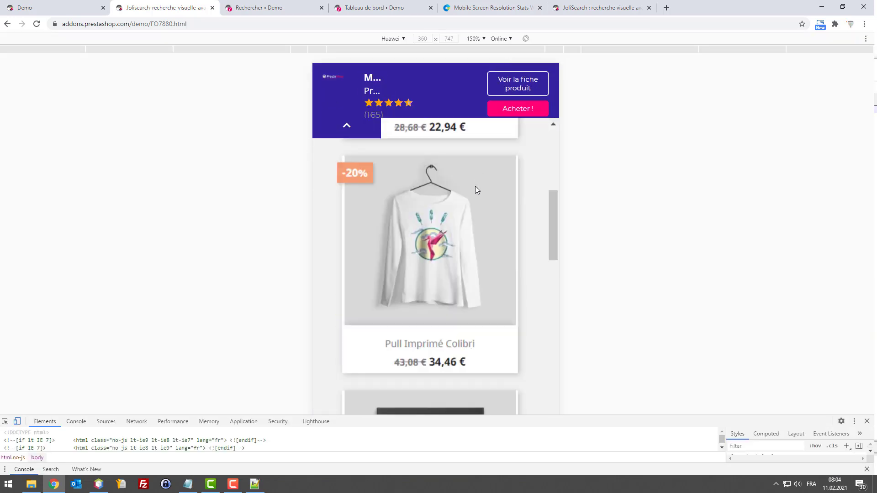
{"action": "scroll", "coordinate": [475, 190], "scroll_direction": "up", "scroll_amount": 5}
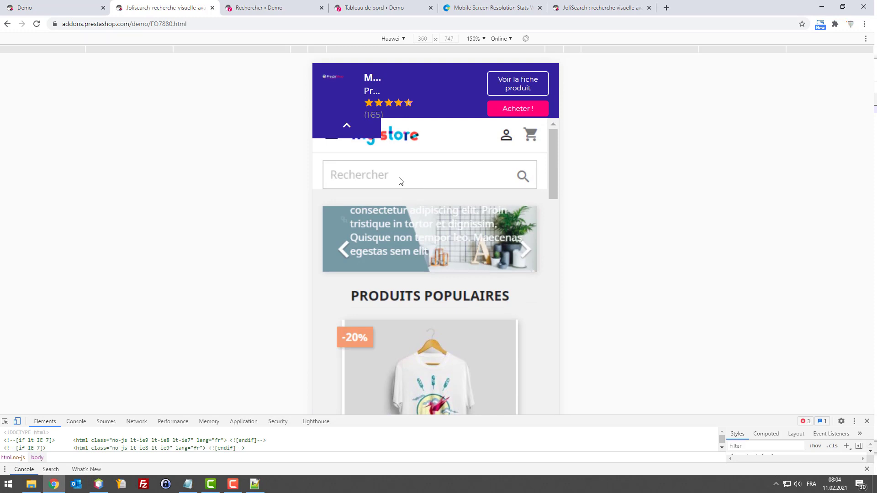
{"action": "left_click", "coordinate": [401, 173]}
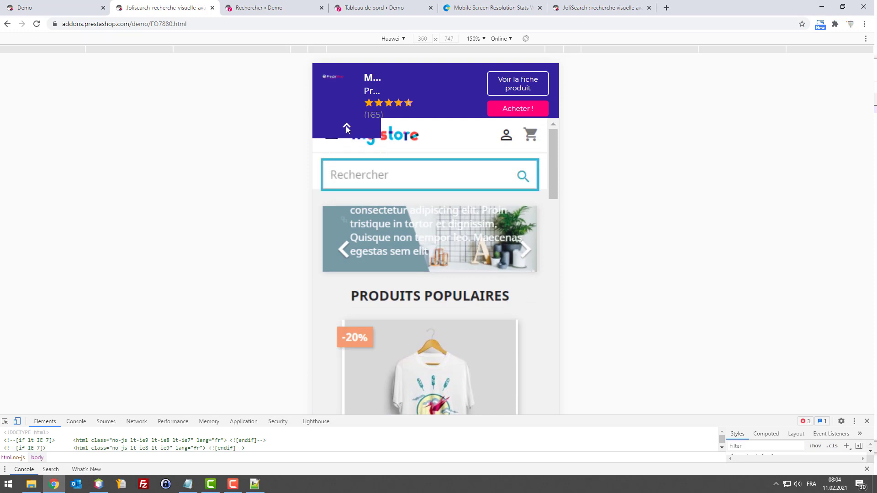
{"action": "type", "text": "t-shirt"}
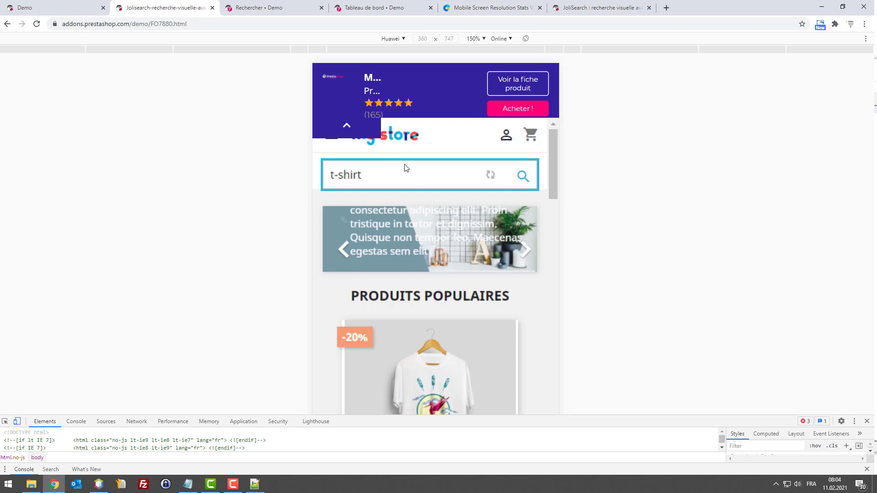
{"action": "scroll", "coordinate": [480, 209], "scroll_direction": "down", "scroll_amount": 1}
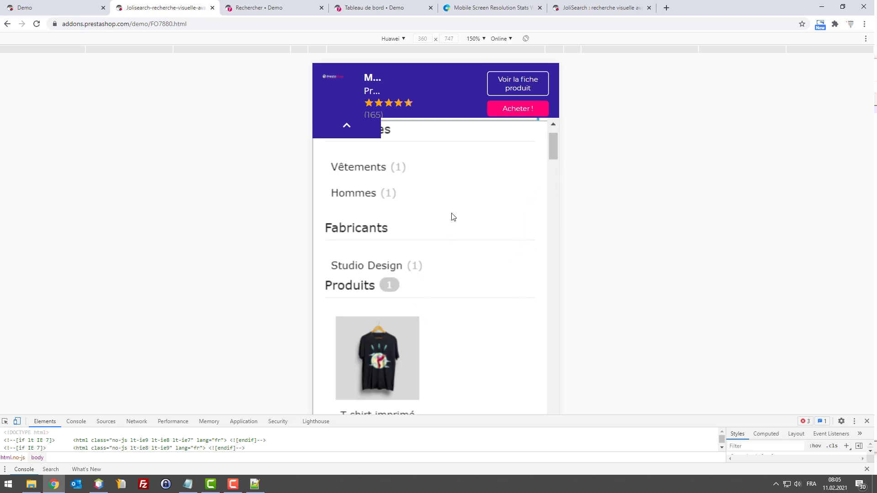
{"action": "left_click", "coordinate": [354, 139]}
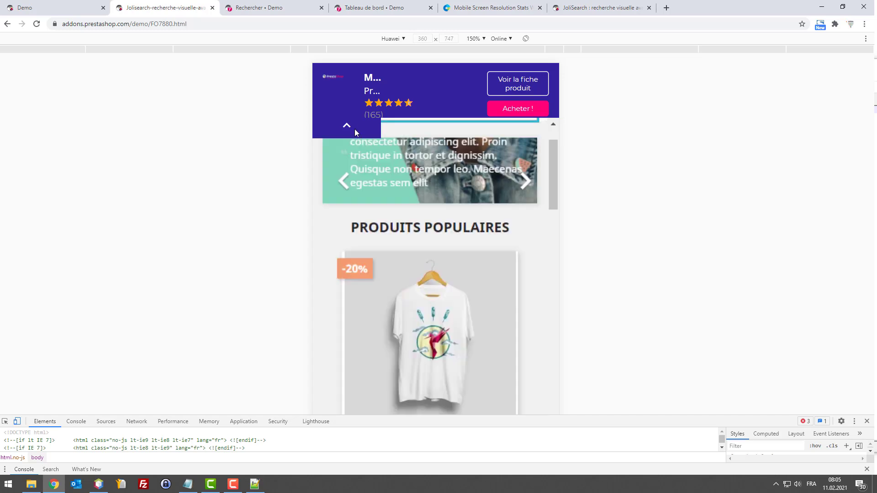
{"action": "scroll", "coordinate": [479, 157], "scroll_direction": "down", "scroll_amount": 2}
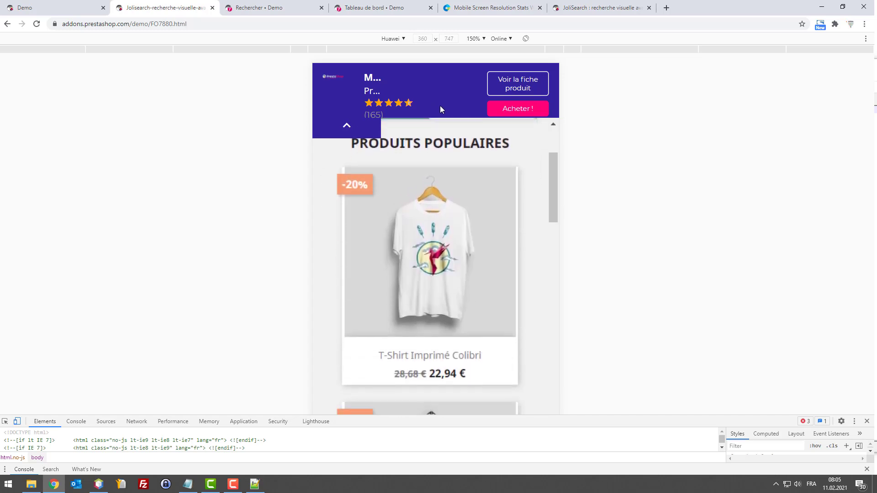
{"action": "scroll", "coordinate": [518, 344], "scroll_direction": "up", "scroll_amount": 4}
{"action": "scroll", "coordinate": [518, 344], "scroll_direction": "down", "scroll_amount": 2}
{"action": "scroll", "coordinate": [483, 187], "scroll_direction": "up", "scroll_amount": 2}
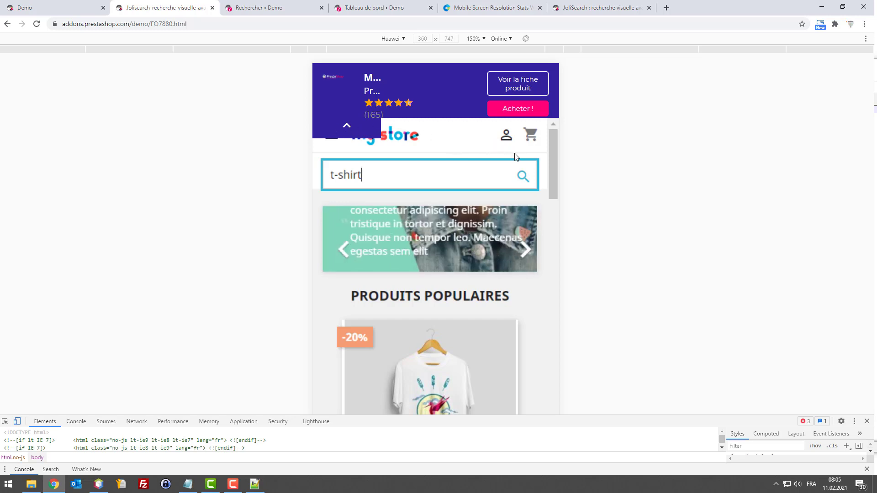
Return the JoliSearch demo to desktop view, and collapse and re-expand the PrestaShop Addons banner.
{"action": "key", "text": "F12"}
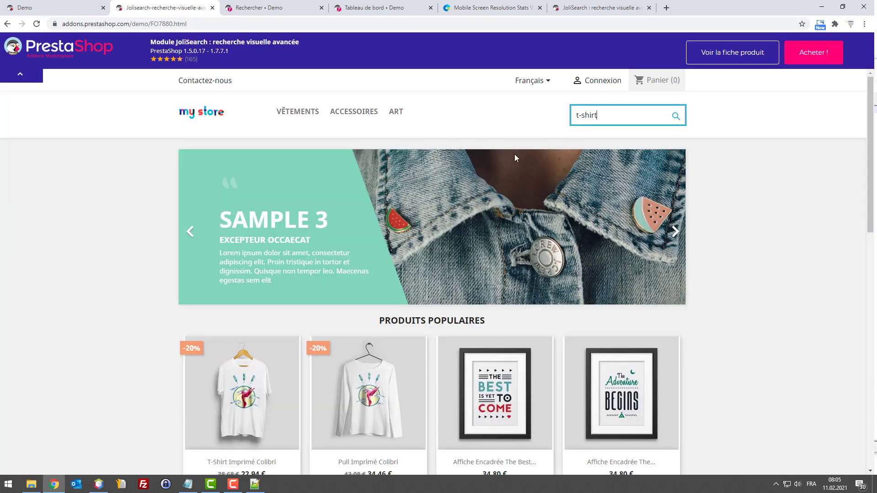
{"action": "left_click", "coordinate": [14, 78]}
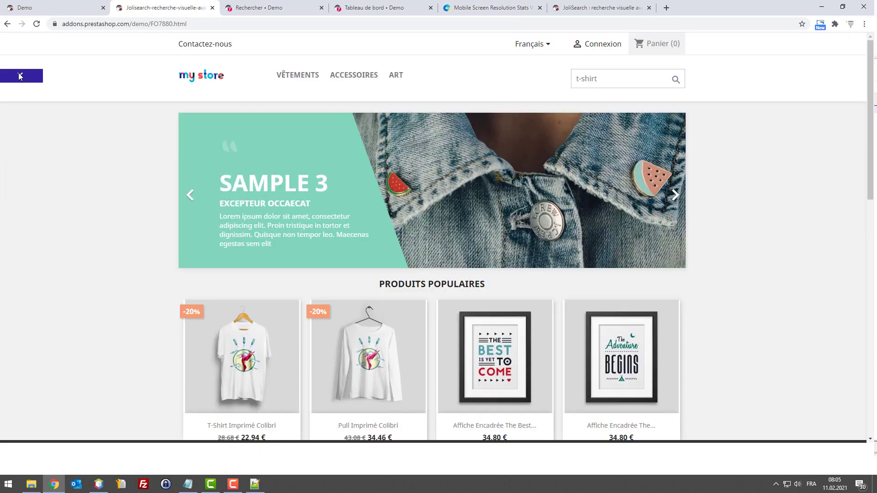
{"action": "left_click", "coordinate": [25, 77]}
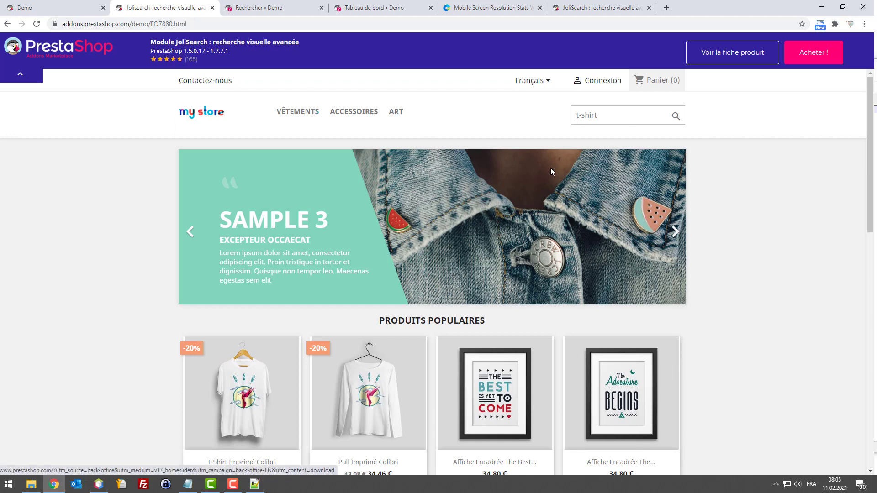
Return to the Demo store preview and clear "t-shirt" from its search field, leaving the field unfocused.
{"action": "left_click", "coordinate": [65, 6]}
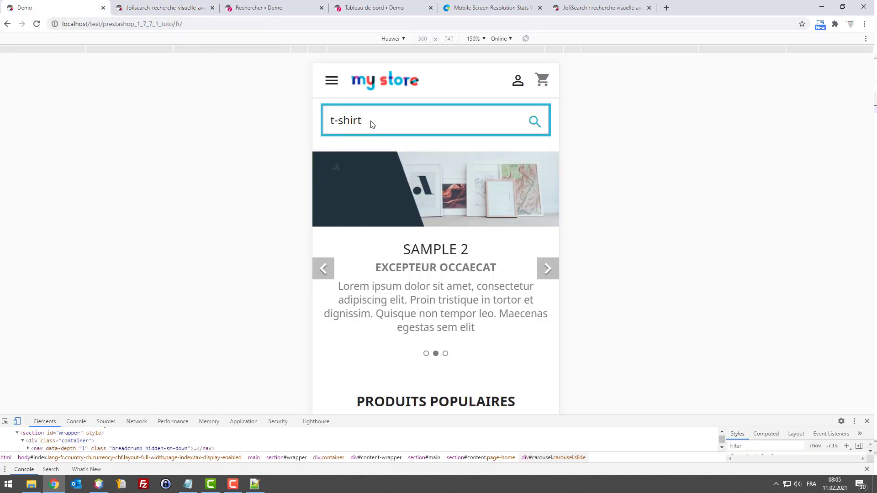
{"action": "key", "text": "BackSpace"}
{"action": "key", "text": "BackSpace"}
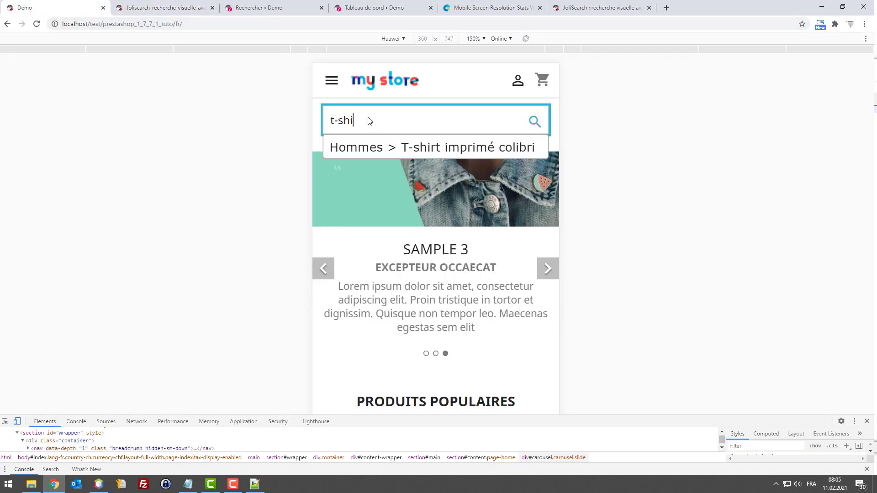
{"action": "key", "text": "BackSpace"}
{"action": "key", "text": "BackSpace"}
{"action": "key", "text": "BackSpace"}
{"action": "key", "text": "BackSpace"}
{"action": "key", "text": "BackSpace"}
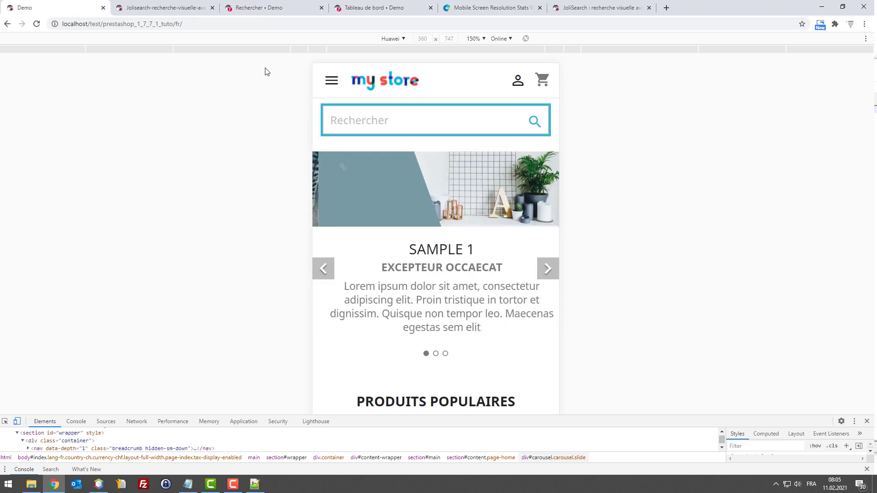
{"action": "left_click", "coordinate": [155, 108]}
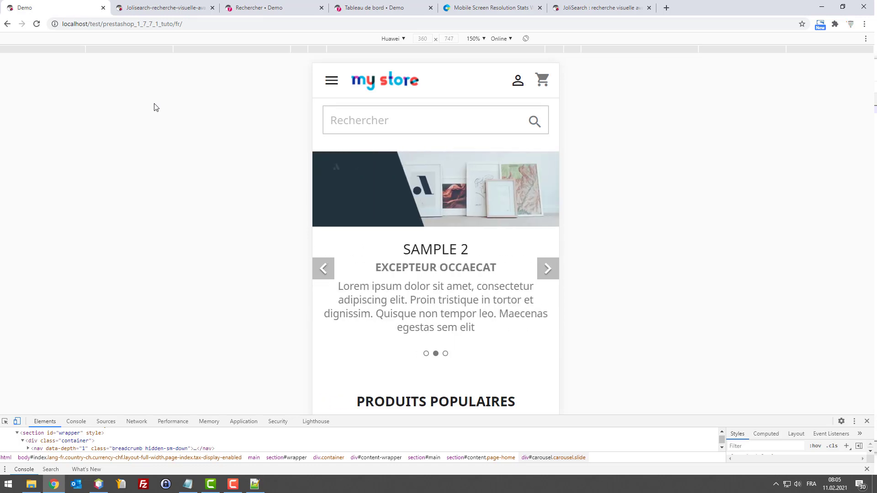
Search the web for "doofinder" in a new tab.
{"action": "key", "text": "ctrl+t"}
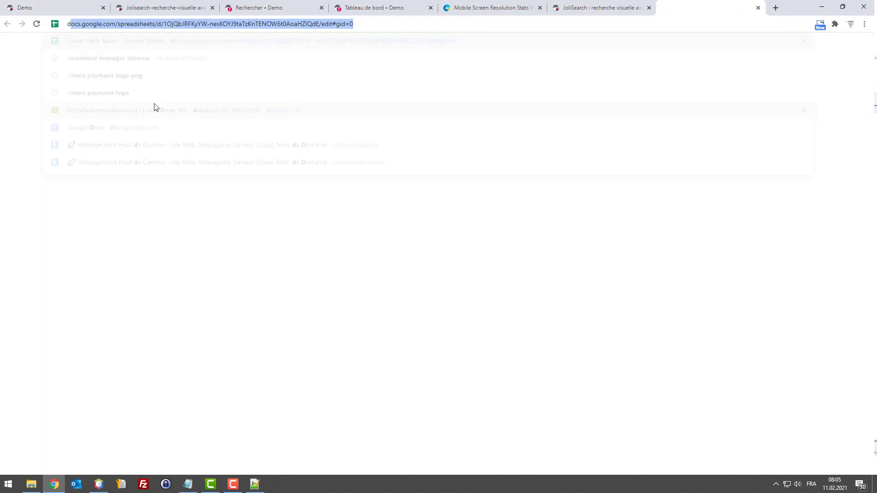
{"action": "type", "text": "doofinder"}
{"action": "key", "text": "Return"}
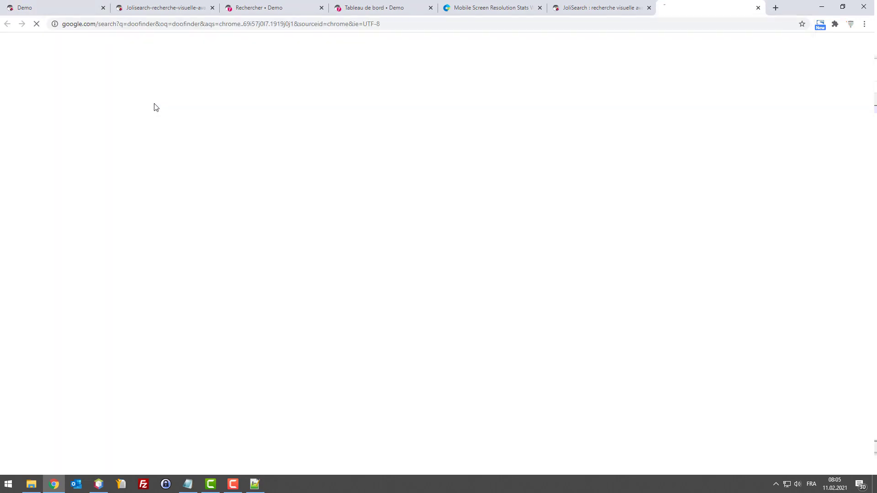
Open the Doofinder website from the search results, view its home page, and close that tab.
{"action": "scroll", "coordinate": [155, 369], "scroll_direction": "down", "scroll_amount": 2}
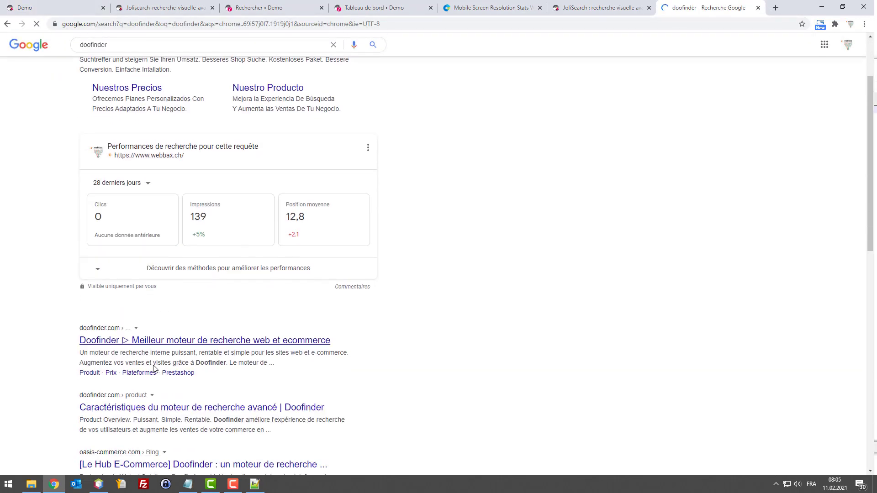
{"action": "left_click", "coordinate": [156, 341]}
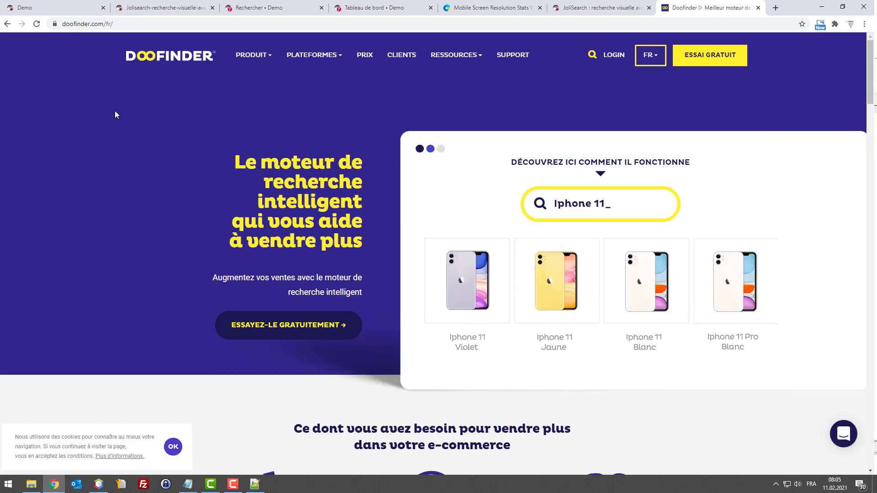
{"action": "key", "text": "ctrl+w"}
Return to the Demo store's mobile preview and open the T-Shirt Imprimé Colibri product page from the popular products.
{"action": "left_click", "coordinate": [62, 2]}
{"action": "left_click", "coordinate": [408, 121]}
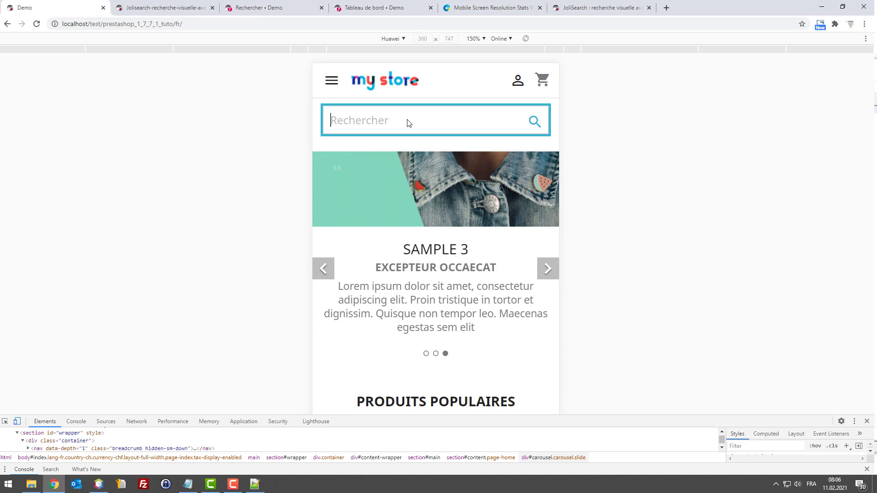
{"action": "scroll", "coordinate": [365, 182], "scroll_direction": "down", "scroll_amount": 10}
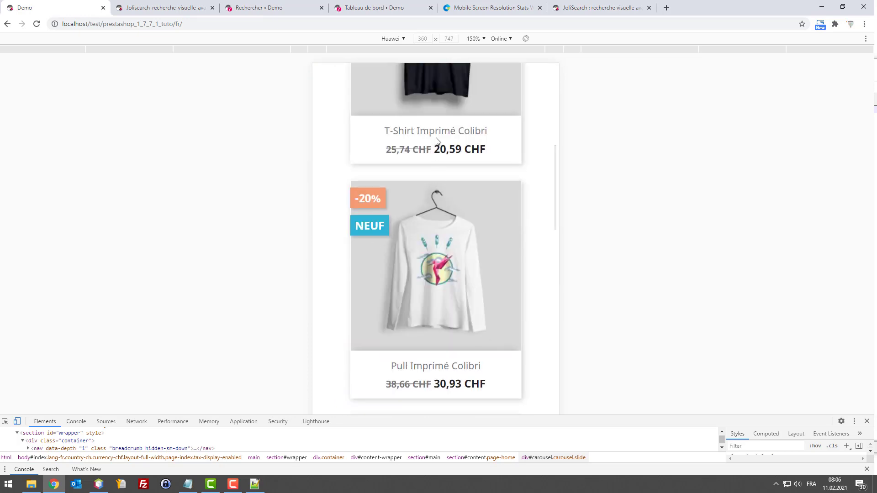
{"action": "left_click", "coordinate": [433, 107]}
Examine the T-shirt product page in the mobile preview from the image to the add-to-cart area, selecting all its content.
{"action": "scroll", "coordinate": [442, 204], "scroll_direction": "down", "scroll_amount": 5}
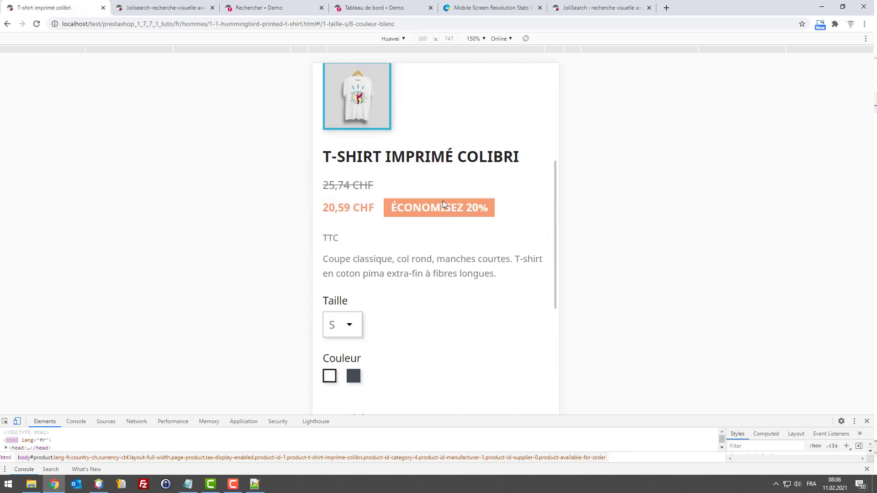
{"action": "scroll", "coordinate": [441, 199], "scroll_direction": "up", "scroll_amount": 5}
{"action": "scroll", "coordinate": [421, 178], "scroll_direction": "down", "scroll_amount": 6}
{"action": "scroll", "coordinate": [417, 178], "scroll_direction": "up", "scroll_amount": 6}
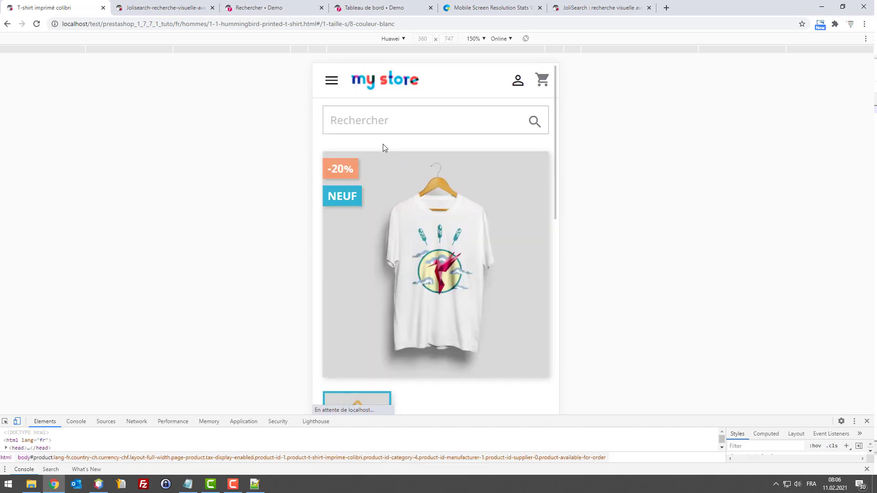
{"action": "scroll", "coordinate": [382, 144], "scroll_direction": "down", "scroll_amount": 6}
{"action": "scroll", "coordinate": [400, 181], "scroll_direction": "up", "scroll_amount": 2}
{"action": "scroll", "coordinate": [388, 169], "scroll_direction": "up", "scroll_amount": 4}
{"action": "key", "text": "ctrl+a"}
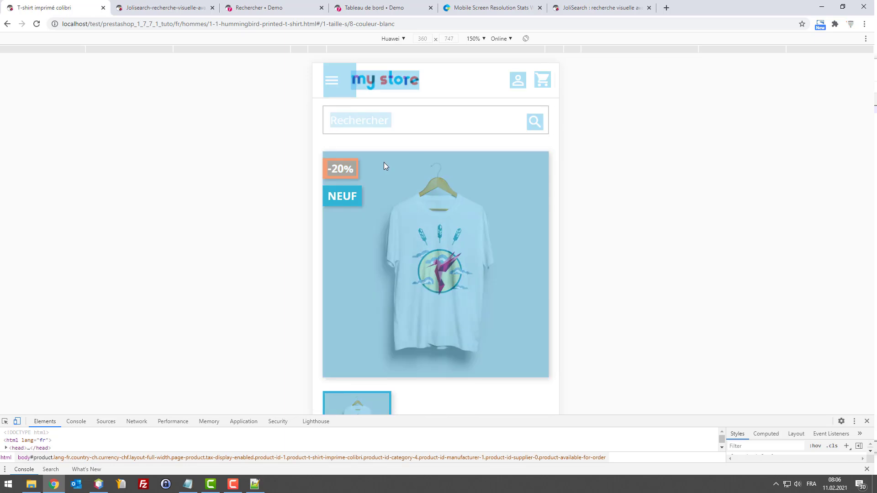
{"action": "scroll", "coordinate": [370, 191], "scroll_direction": "down", "scroll_amount": 6}
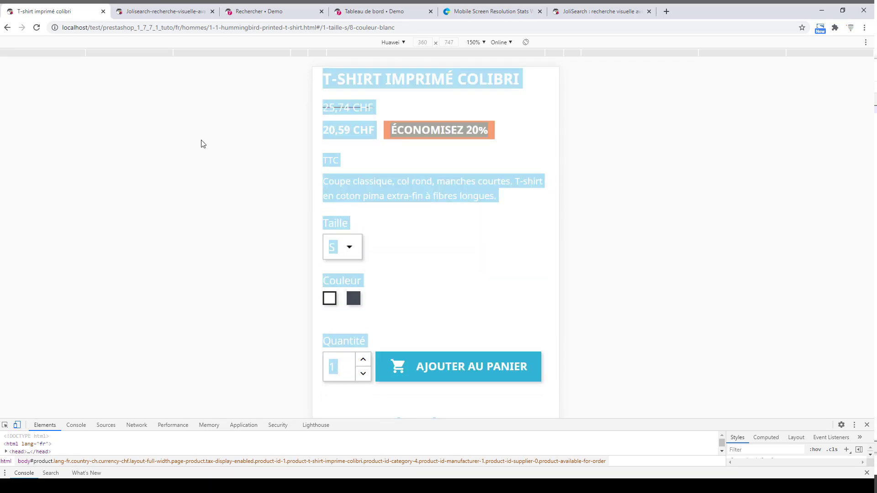
Show the T-shirt product page in desktop view and reload it to clear the selection.
{"action": "key", "text": "F12"}
{"action": "key", "text": "F11"}
{"action": "key", "text": "F11"}
{"action": "key", "text": "F12"}
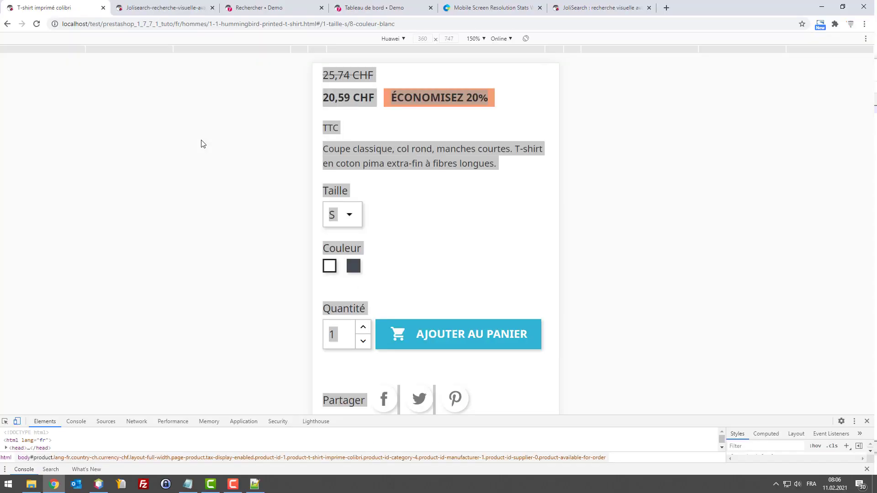
{"action": "key", "text": "F12"}
{"action": "scroll", "coordinate": [213, 139], "scroll_direction": "up", "scroll_amount": 8}
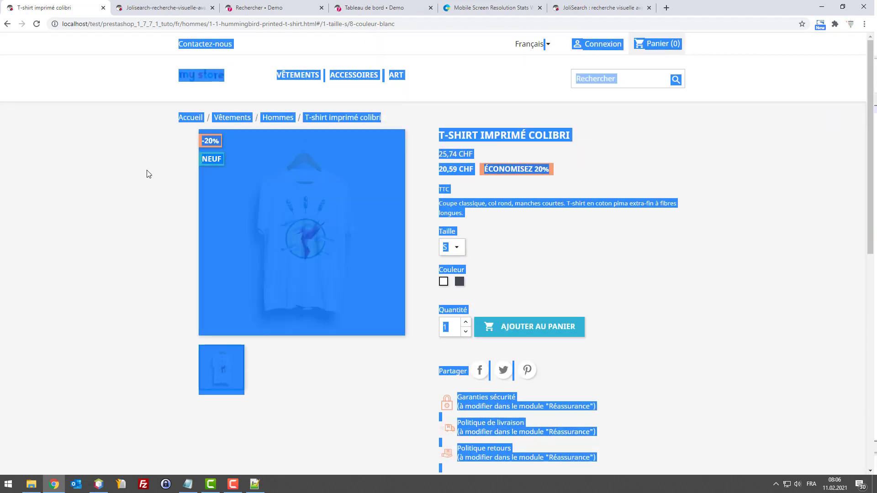
{"action": "key", "text": "F5"}
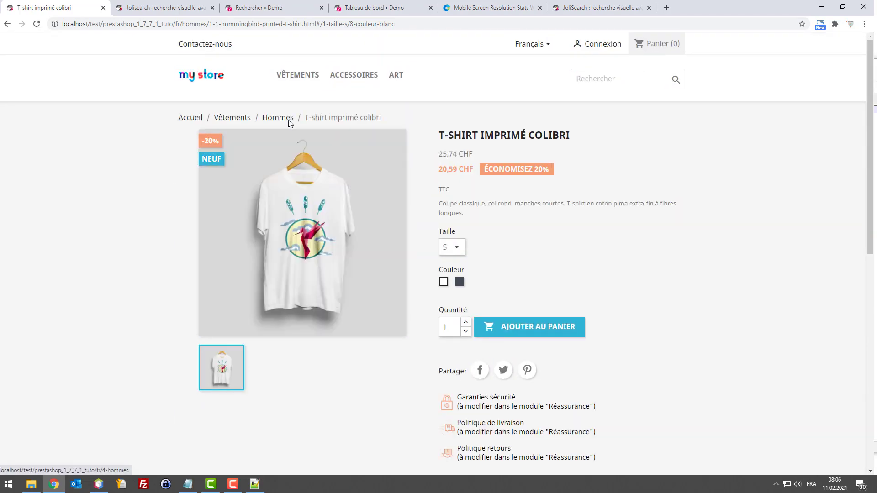
Visit the Hommes category through the breadcrumb, and return to the T-shirt page in the mobile preview.
{"action": "left_click", "coordinate": [289, 123]}
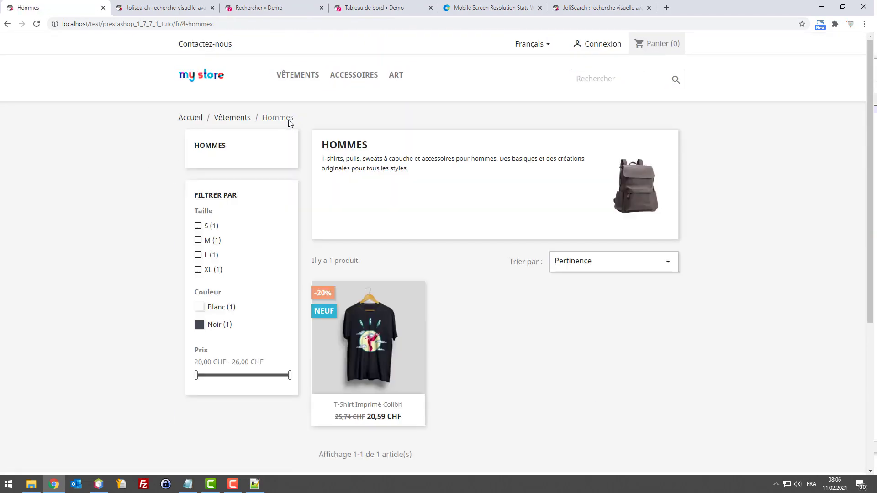
{"action": "left_click", "coordinate": [7, 24]}
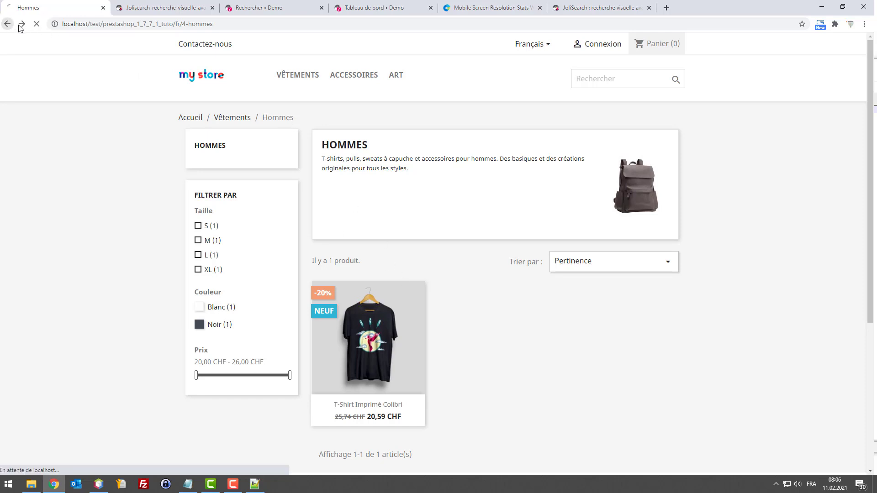
{"action": "key", "text": "F12"}
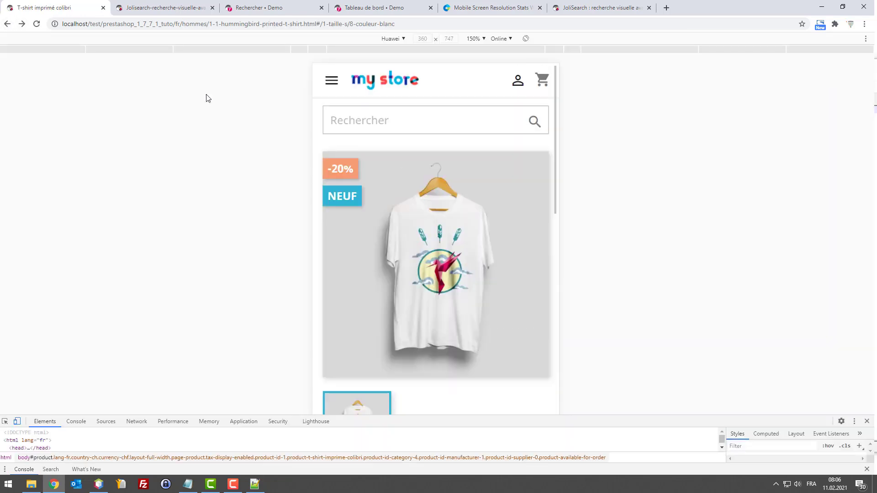
Review the mobile T-shirt page for the area between the search field and product image where the breadcrumb would go.
{"action": "scroll", "coordinate": [472, 154], "scroll_direction": "down", "scroll_amount": 15}
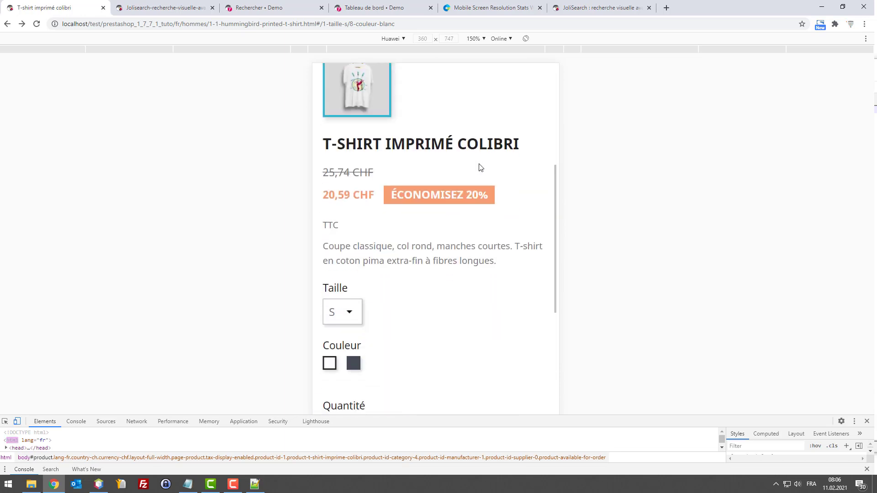
{"action": "scroll", "coordinate": [488, 194], "scroll_direction": "up", "scroll_amount": 15}
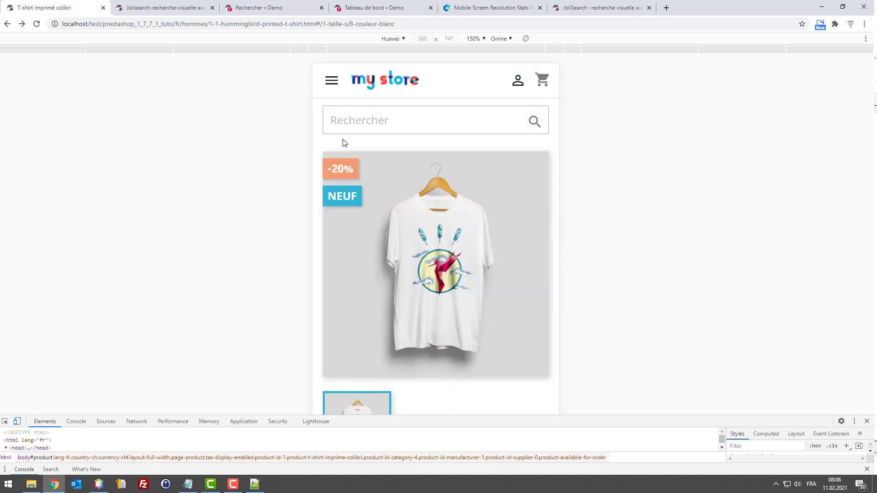
{"action": "scroll", "coordinate": [363, 141], "scroll_direction": "down", "scroll_amount": 1}
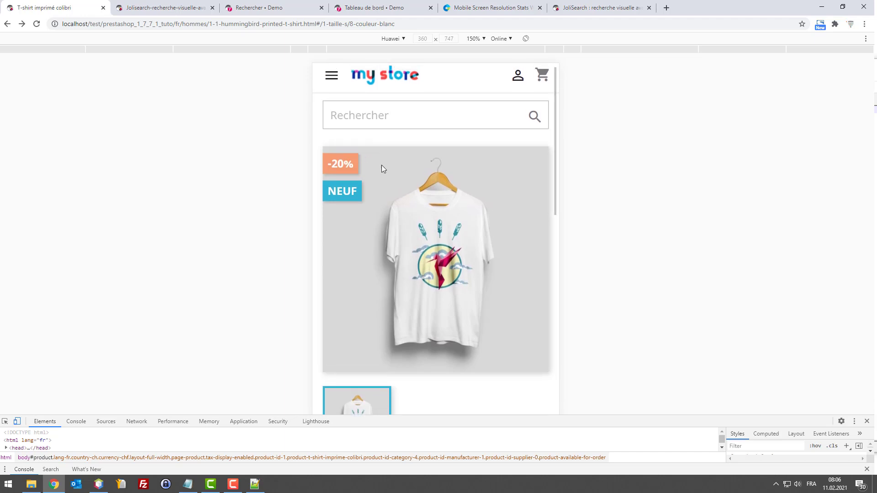
{"action": "scroll", "coordinate": [382, 167], "scroll_direction": "up", "scroll_amount": 1}
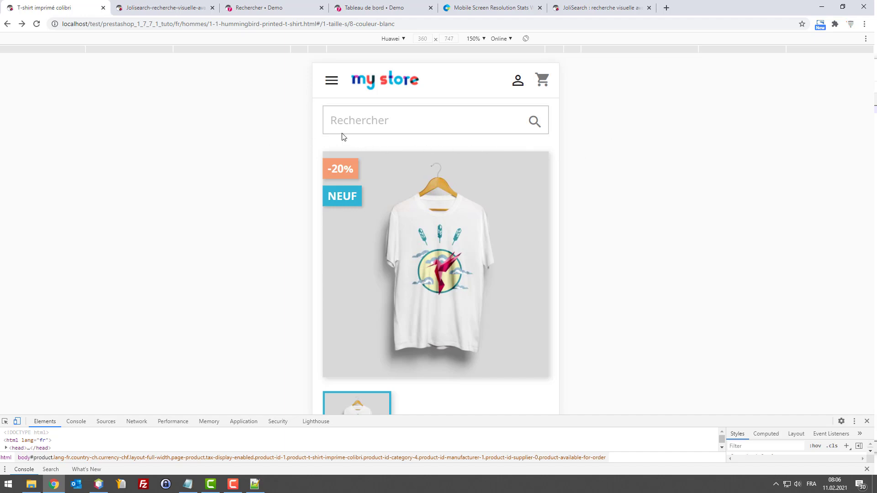
Expand the store's mobile navigation menu, collapse it, and expand it again to review its categories.
{"action": "left_click", "coordinate": [333, 82]}
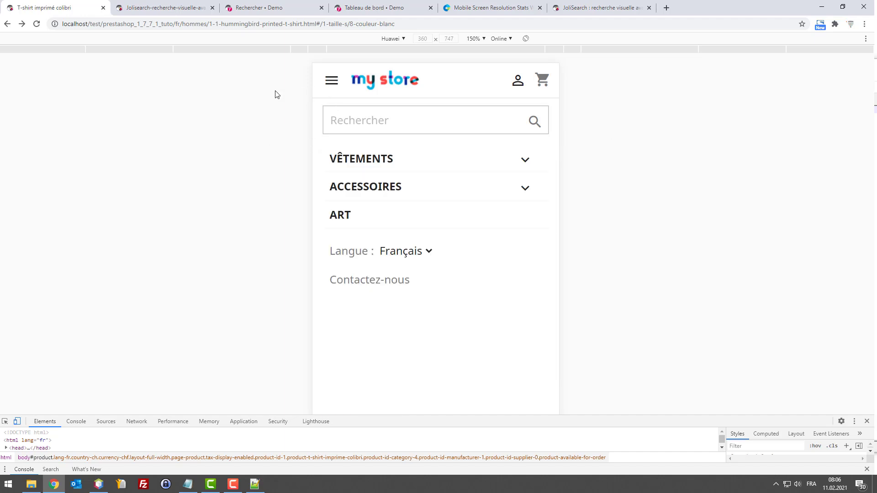
{"action": "left_click", "coordinate": [327, 79]}
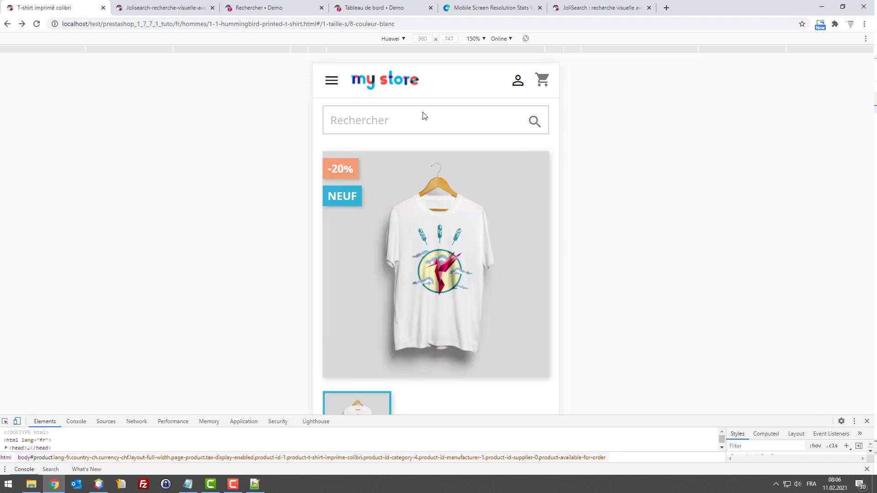
{"action": "left_click", "coordinate": [324, 81]}
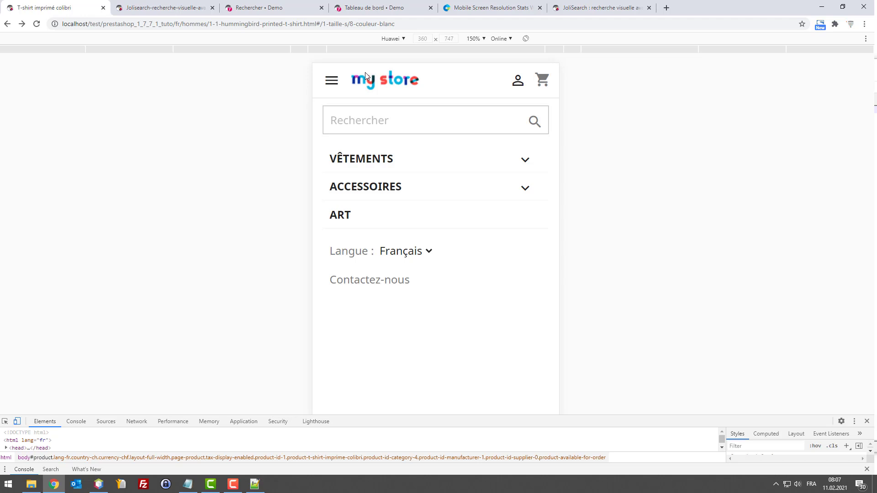
Return the T-shirt page to desktop view and review its main menu and product details.
{"action": "key", "text": "F12"}
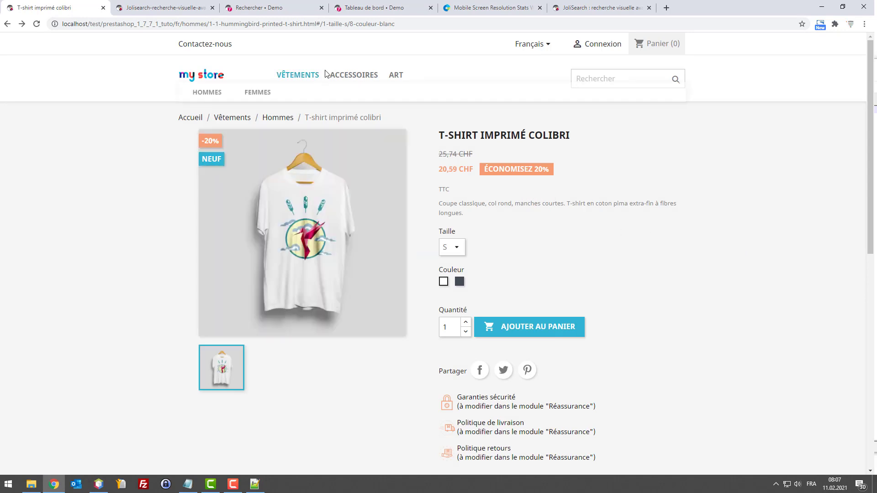
{"action": "scroll", "coordinate": [146, 108], "scroll_direction": "down", "scroll_amount": 2}
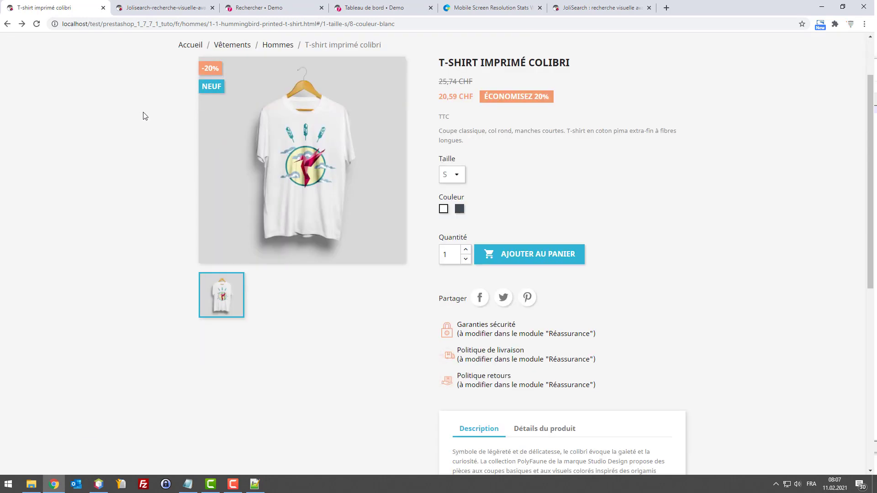
{"action": "scroll", "coordinate": [146, 107], "scroll_direction": "up", "scroll_amount": 2}
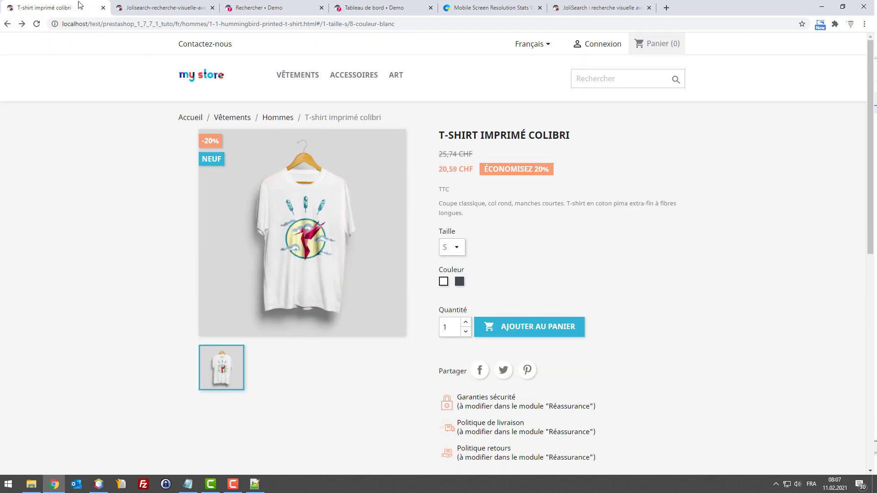
Search the web for "maison du monde" in a new tab and open the Maisons du Monde site.
{"action": "key", "text": "ctrl+t"}
{"action": "type", "text": "maison"}
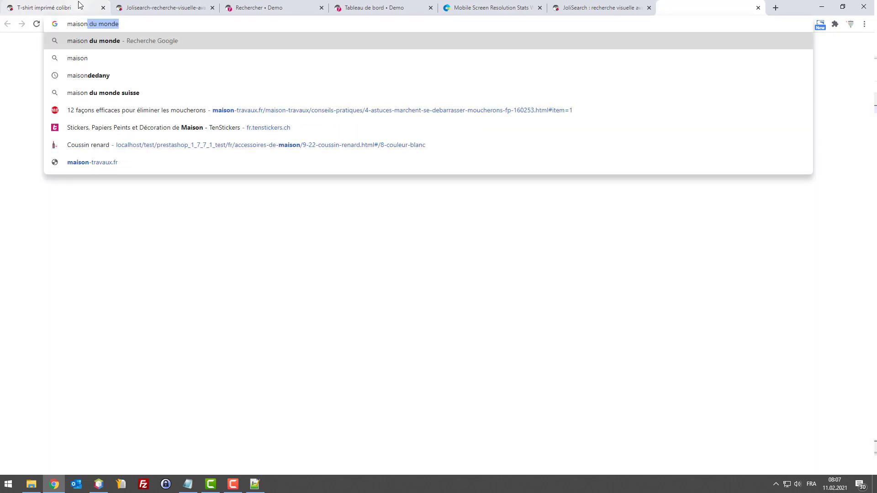
{"action": "key", "text": "Delete"}
{"action": "key", "text": "Down"}
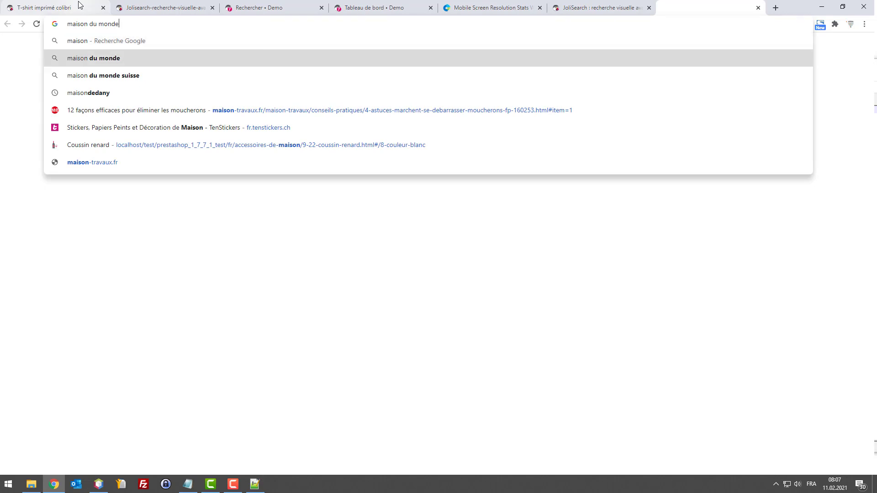
{"action": "key", "text": "Return"}
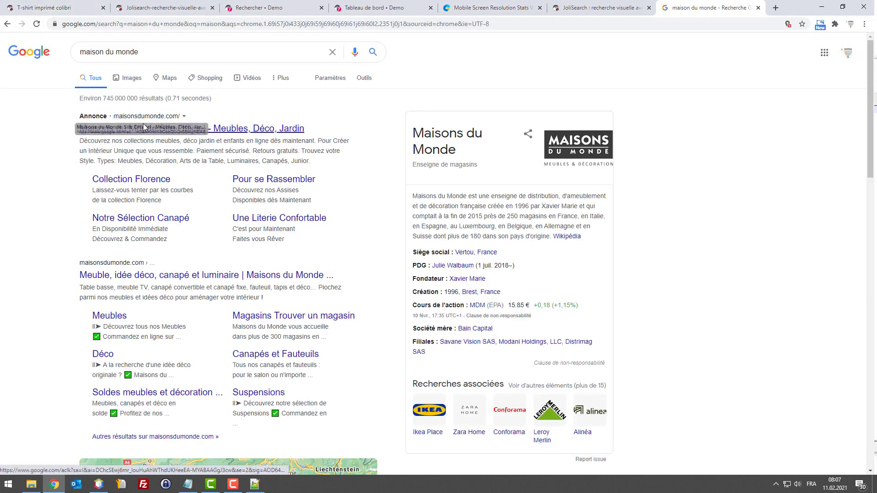
{"action": "left_click", "coordinate": [142, 129]}
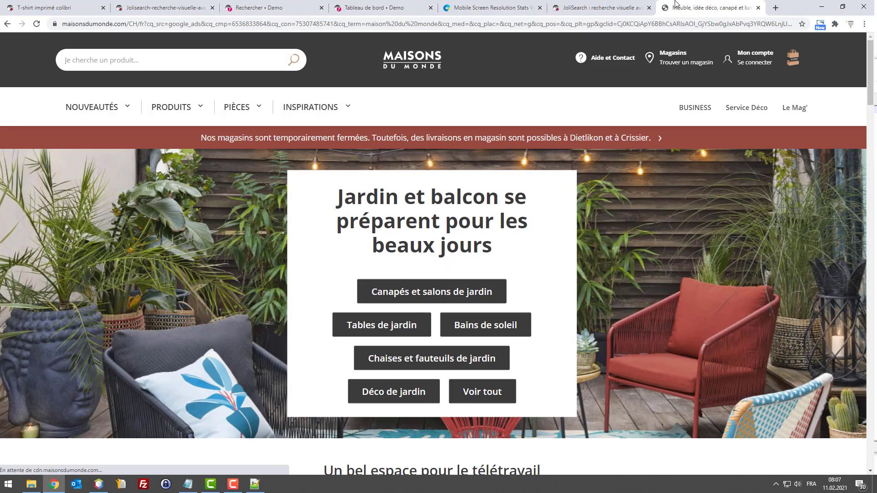
Place the Maisons du Monde tab right after the T-shirt product tab and expand the site's Produits menu.
{"action": "left_click_drag", "start_coordinate": [715, 4], "coordinate": [169, 6]}
{"action": "left_click", "coordinate": [554, 259]}
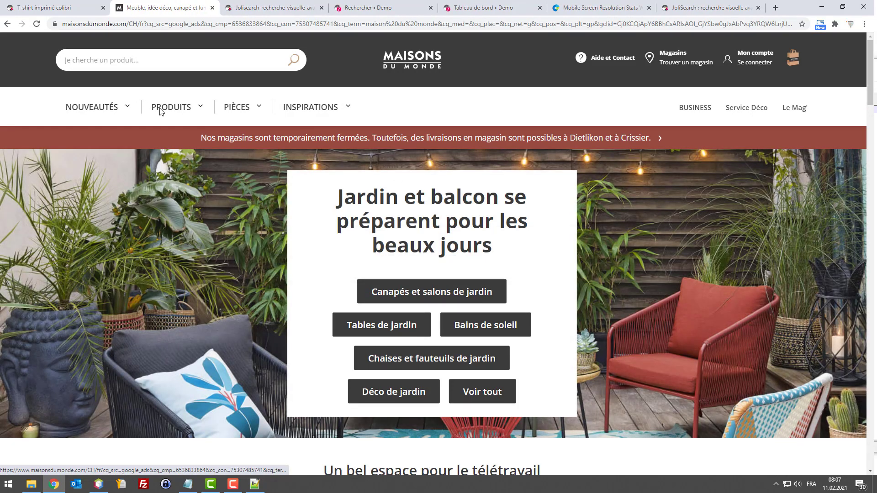
{"action": "left_click", "coordinate": [186, 108]}
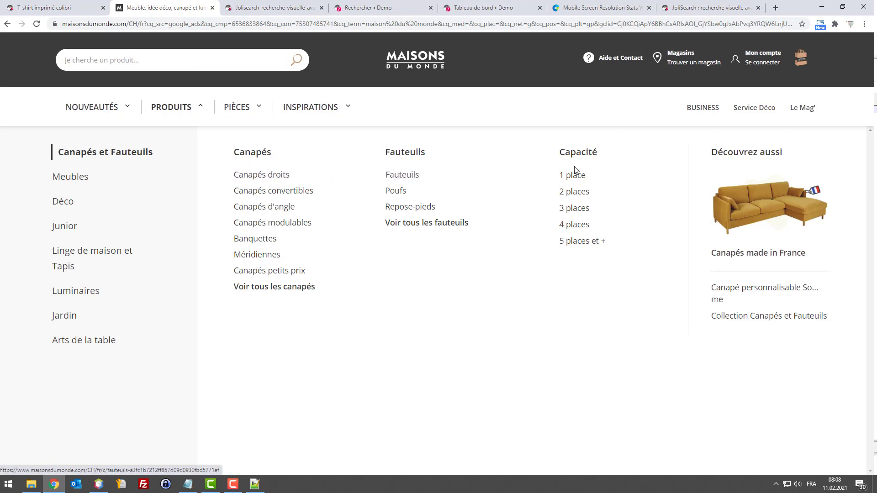
Highlight the Capacité entries from "1 place" to "5 places et +" in the Produits menu.
{"action": "left_click_drag", "start_coordinate": [546, 174], "coordinate": [650, 242]}
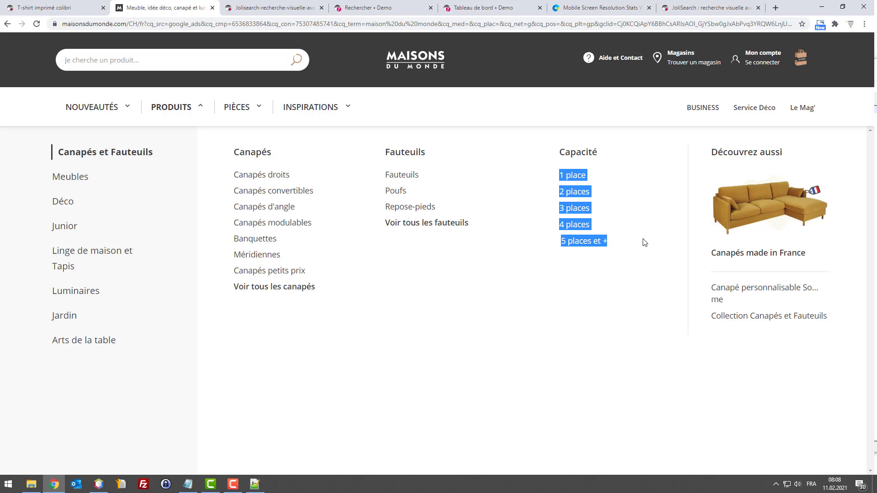
{"action": "left_click_drag", "start_coordinate": [644, 242], "coordinate": [644, 242]}
{"action": "mouse_move", "coordinate": [560, 176]}
{"action": "left_mouse_down"}
{"action": "mouse_move", "coordinate": [623, 238]}
{"action": "mouse_move", "coordinate": [526, 137]}
{"action": "mouse_move", "coordinate": [566, 176]}
{"action": "left_mouse_up"}
Check the open store, dashboard and JoliSearch tabs, and show the Maisons du Monde menu in the mobile preview.
{"action": "left_click", "coordinate": [37, 5]}
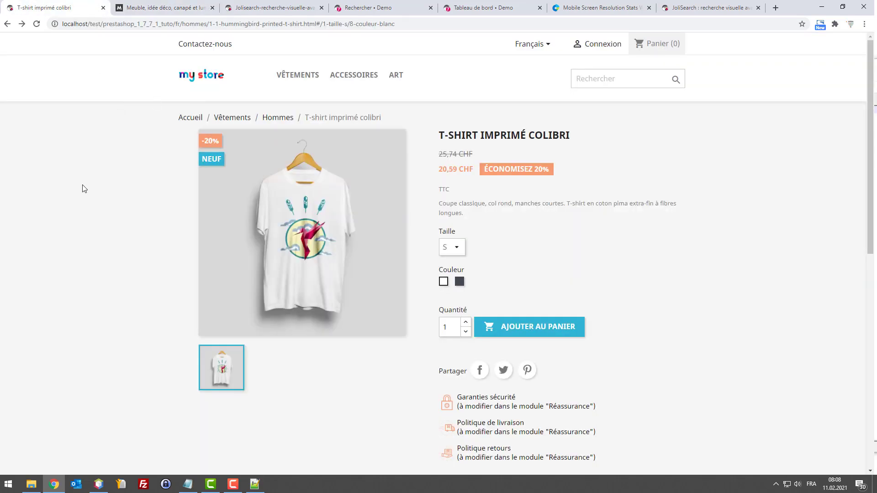
{"action": "left_click", "coordinate": [340, 6]}
{"action": "left_click", "coordinate": [491, 7]}
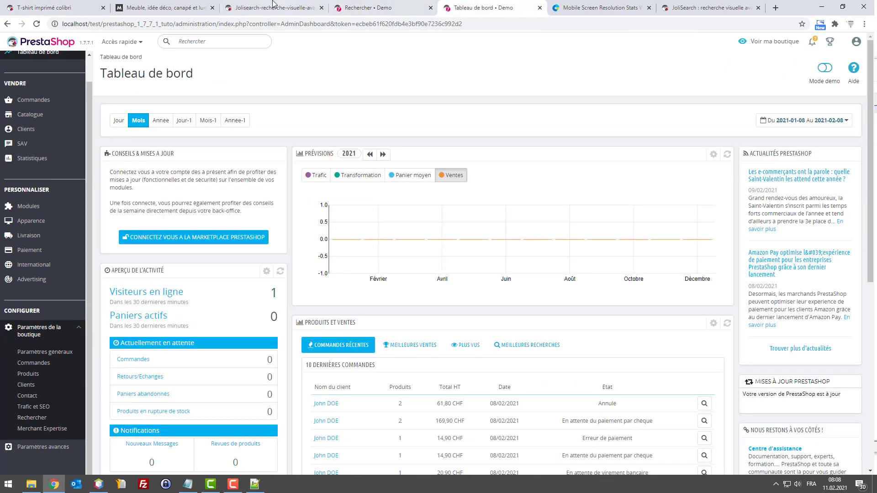
{"action": "left_click", "coordinate": [281, 6]}
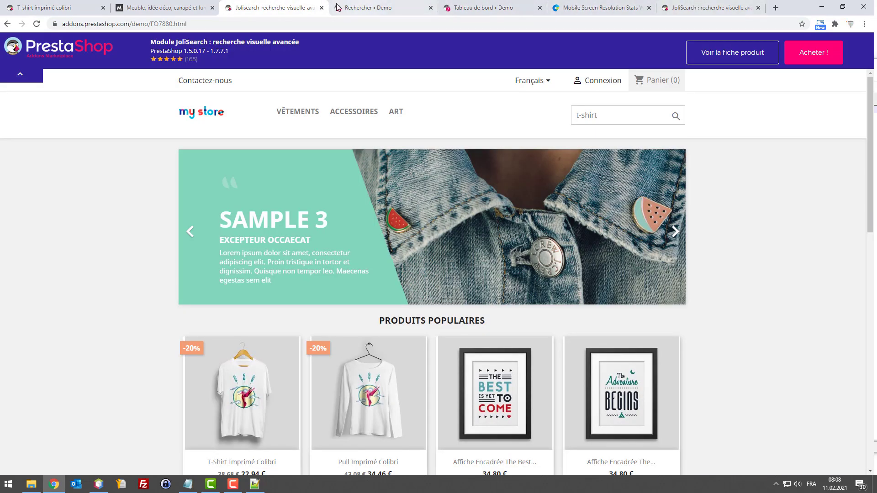
{"action": "left_click", "coordinate": [168, 6]}
{"action": "key", "text": "F12"}
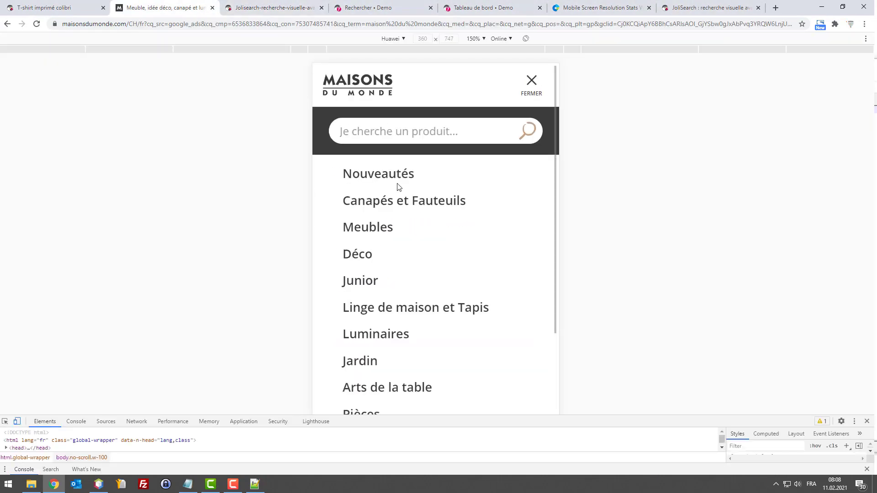
Look through the main categories of the Maisons du Monde mobile menu and open Canapés et Fauteuils.
{"action": "scroll", "coordinate": [432, 209], "scroll_direction": "down", "scroll_amount": 1}
{"action": "scroll", "coordinate": [425, 205], "scroll_direction": "up", "scroll_amount": 1}
{"action": "scroll", "coordinate": [417, 210], "scroll_direction": "down", "scroll_amount": 5}
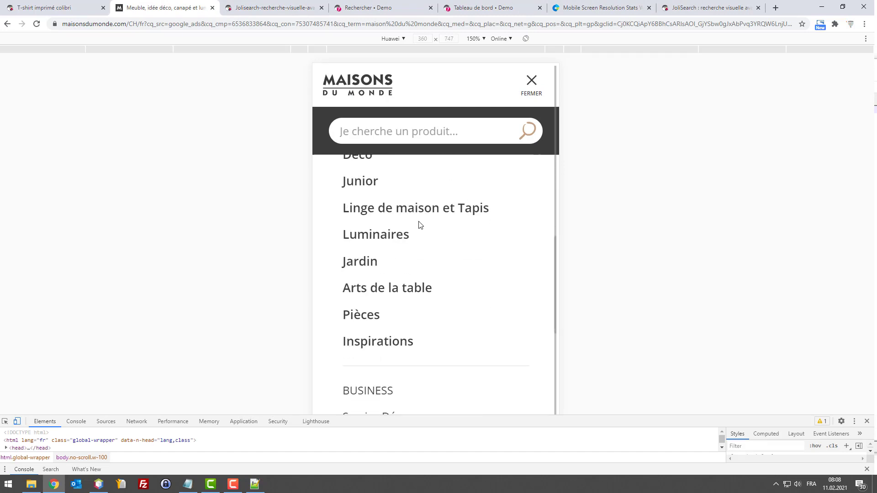
{"action": "scroll", "coordinate": [431, 285], "scroll_direction": "down", "scroll_amount": 2}
{"action": "scroll", "coordinate": [447, 237], "scroll_direction": "up", "scroll_amount": 6}
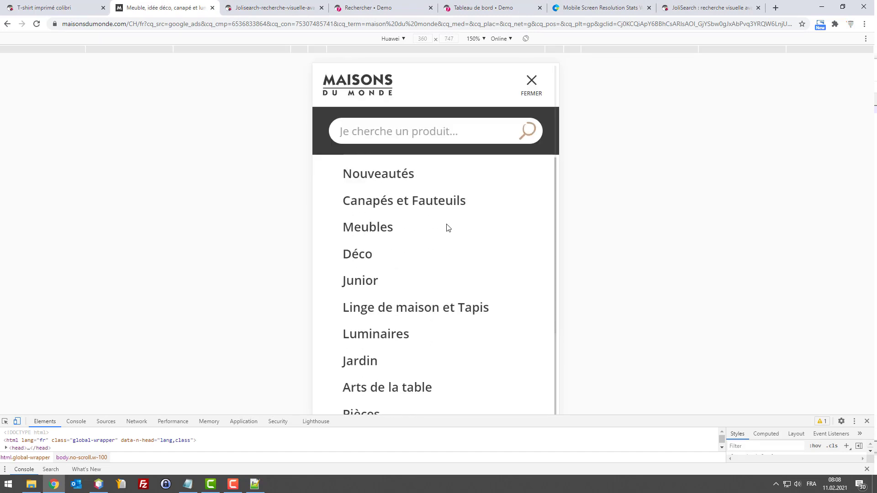
{"action": "right_click", "coordinate": [391, 204]}
{"action": "left_click", "coordinate": [376, 204]}
{"action": "left_click", "coordinate": [377, 204]}
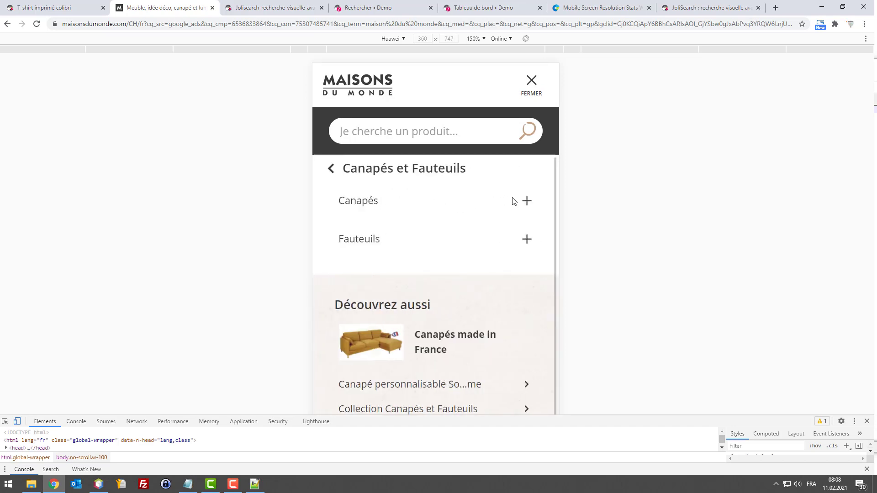
Expand and collapse the Canapés and Fauteuils groups in the mobile submenu, leaving Canapés expanded, and examine its subcategories.
{"action": "left_click", "coordinate": [527, 201]}
{"action": "scroll", "coordinate": [517, 211], "scroll_direction": "down", "scroll_amount": 2}
{"action": "scroll", "coordinate": [516, 211], "scroll_direction": "up", "scroll_amount": 2}
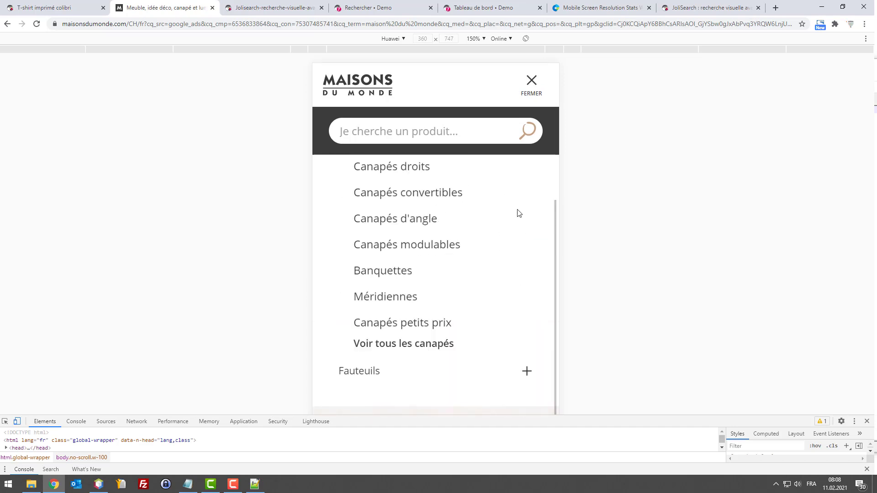
{"action": "left_click", "coordinate": [537, 204]}
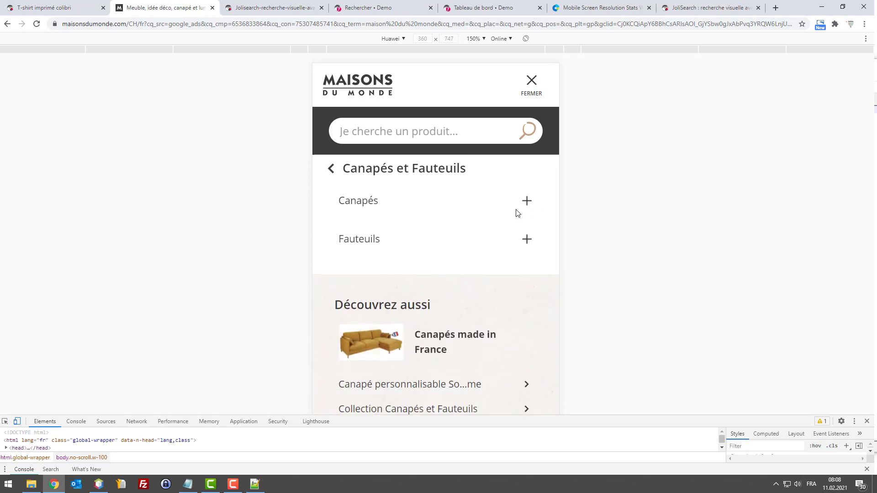
{"action": "left_click", "coordinate": [527, 242]}
{"action": "left_click", "coordinate": [527, 243]}
{"action": "left_click", "coordinate": [521, 204]}
{"action": "scroll", "coordinate": [524, 219], "scroll_direction": "down", "scroll_amount": 5}
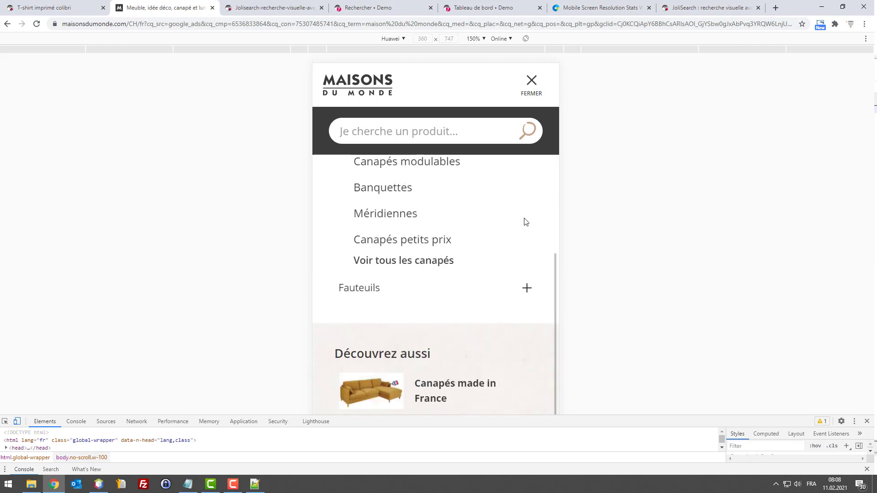
{"action": "scroll", "coordinate": [524, 221], "scroll_direction": "up", "scroll_amount": 5}
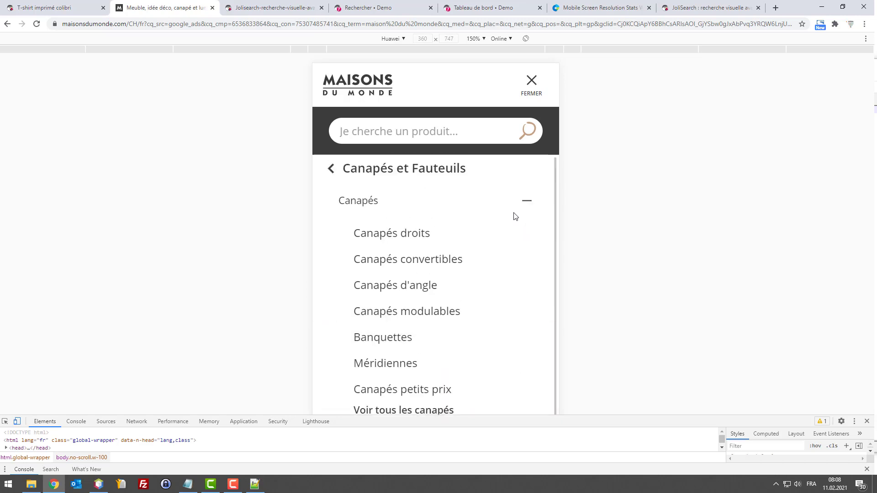
Return to the top level of the mobile menu and review its full list of entries.
{"action": "left_click", "coordinate": [332, 169]}
{"action": "scroll", "coordinate": [411, 229], "scroll_direction": "down", "scroll_amount": 3}
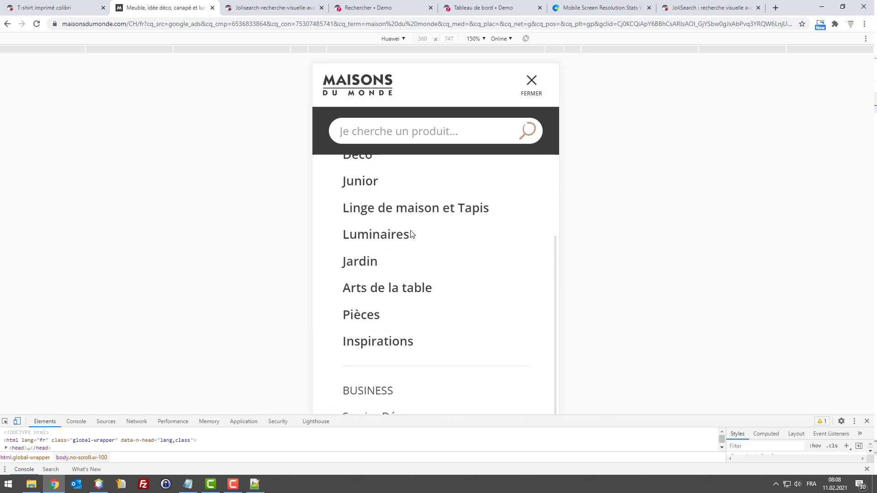
{"action": "scroll", "coordinate": [456, 260], "scroll_direction": "down", "scroll_amount": 5}
{"action": "scroll", "coordinate": [475, 271], "scroll_direction": "up", "scroll_amount": 10}
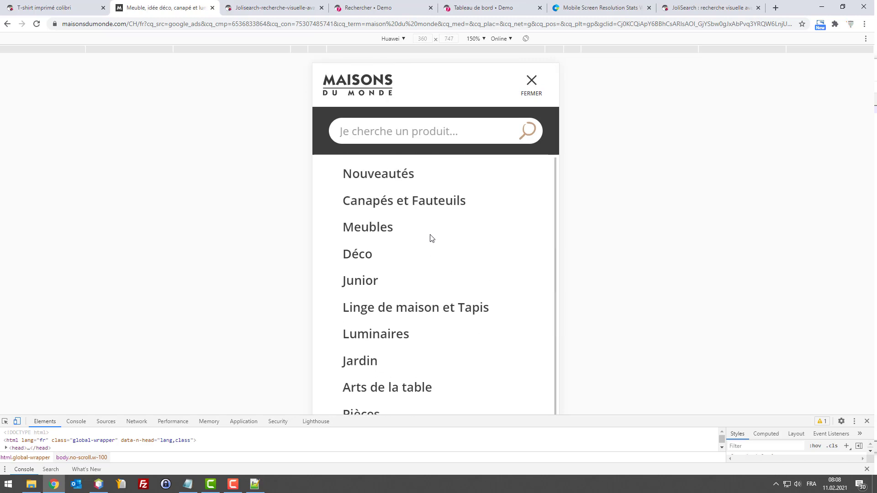
Reopen Canapés et Fauteuils in the mobile menu and expand the Fauteuils group beneath Canapés.
{"action": "left_click", "coordinate": [386, 203]}
{"action": "scroll", "coordinate": [446, 225], "scroll_direction": "down", "scroll_amount": 4}
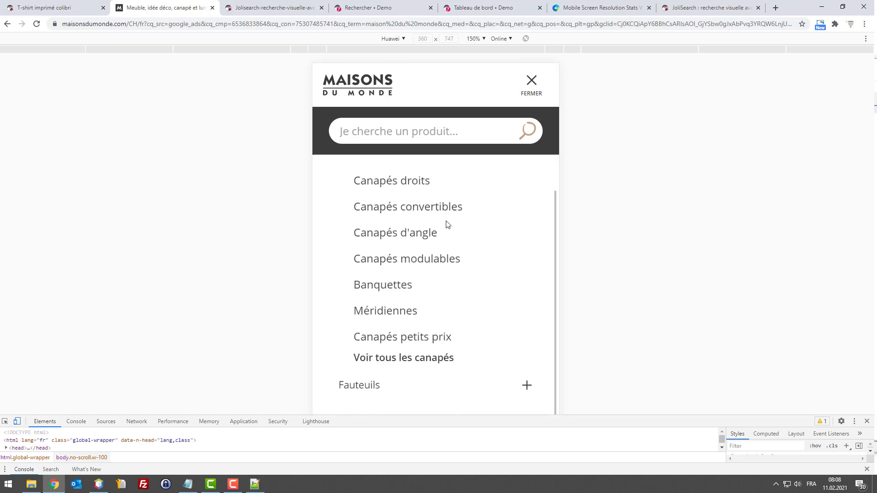
{"action": "scroll", "coordinate": [516, 309], "scroll_direction": "up", "scroll_amount": 1}
{"action": "left_click", "coordinate": [526, 300]}
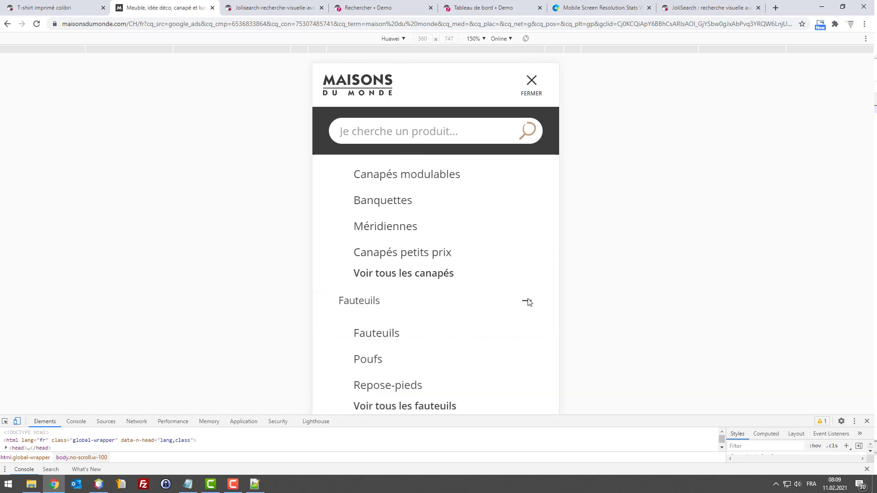
{"action": "scroll", "coordinate": [518, 280], "scroll_direction": "down", "scroll_amount": 4}
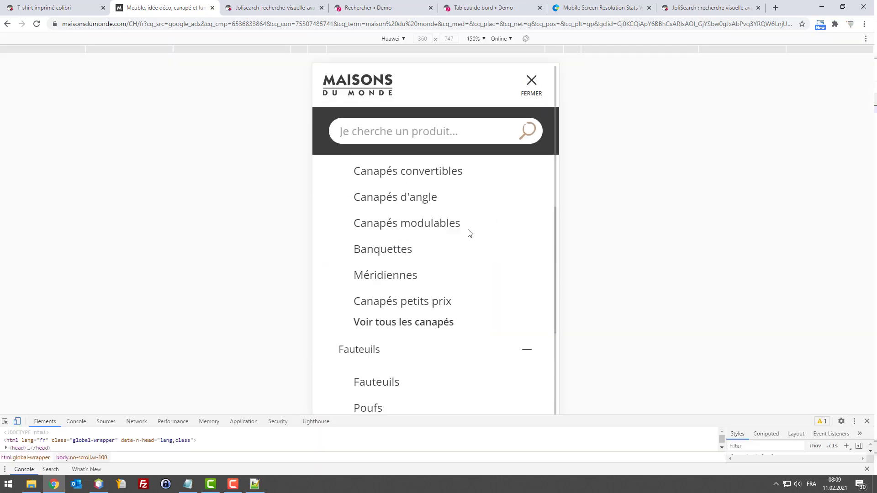
{"action": "scroll", "coordinate": [469, 233], "scroll_direction": "up", "scroll_amount": 2}
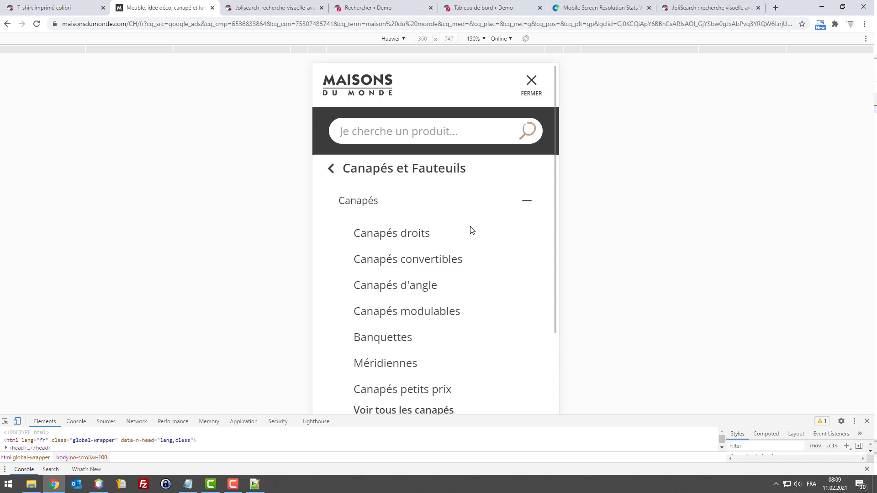
Collapse the Canapés and Fauteuils groups, expand Canapés again and examine its subcategories down to Voir tous les canapés.
{"action": "left_click", "coordinate": [529, 203]}
{"action": "left_click", "coordinate": [527, 241]}
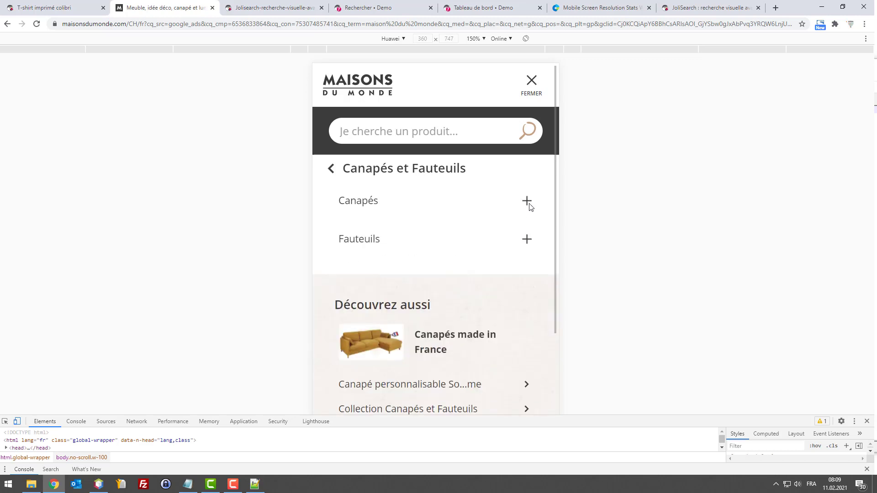
{"action": "left_click", "coordinate": [527, 203]}
{"action": "scroll", "coordinate": [495, 234], "scroll_direction": "down", "scroll_amount": 1}
{"action": "scroll", "coordinate": [493, 236], "scroll_direction": "down", "scroll_amount": 4}
{"action": "scroll", "coordinate": [492, 239], "scroll_direction": "up", "scroll_amount": 5}
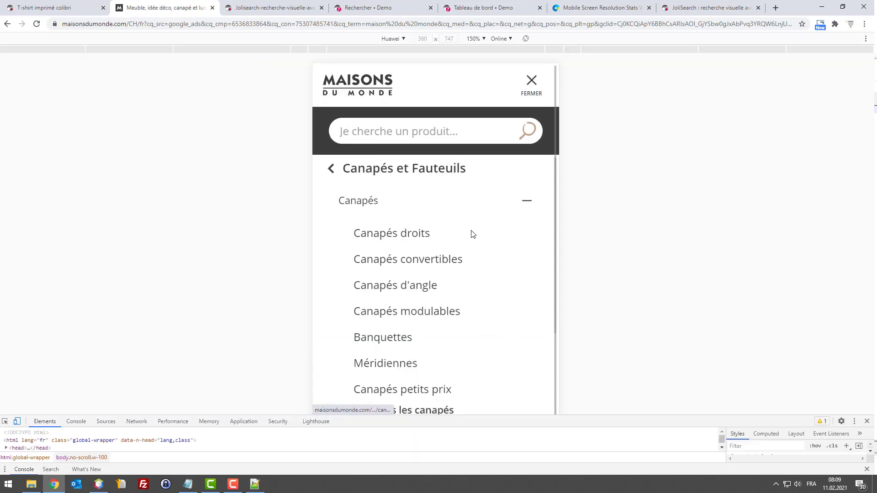
{"action": "scroll", "coordinate": [472, 237], "scroll_direction": "down", "scroll_amount": 3}
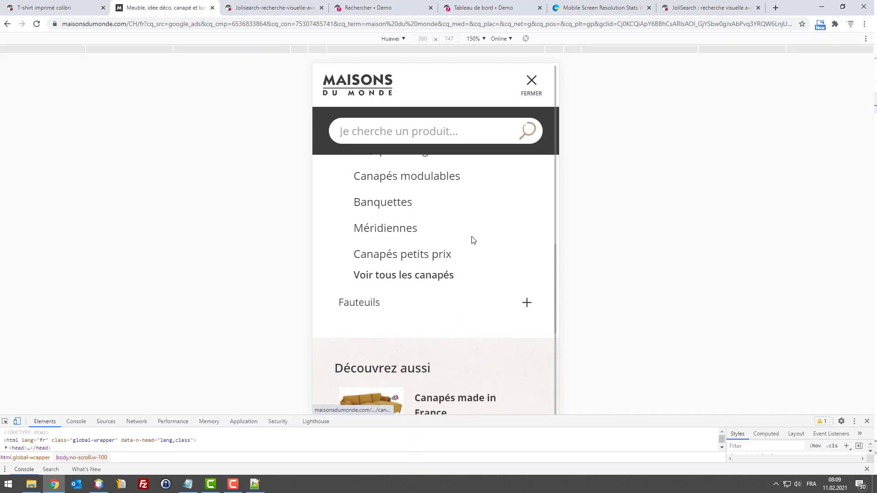
{"action": "scroll", "coordinate": [474, 241], "scroll_direction": "up", "scroll_amount": 3}
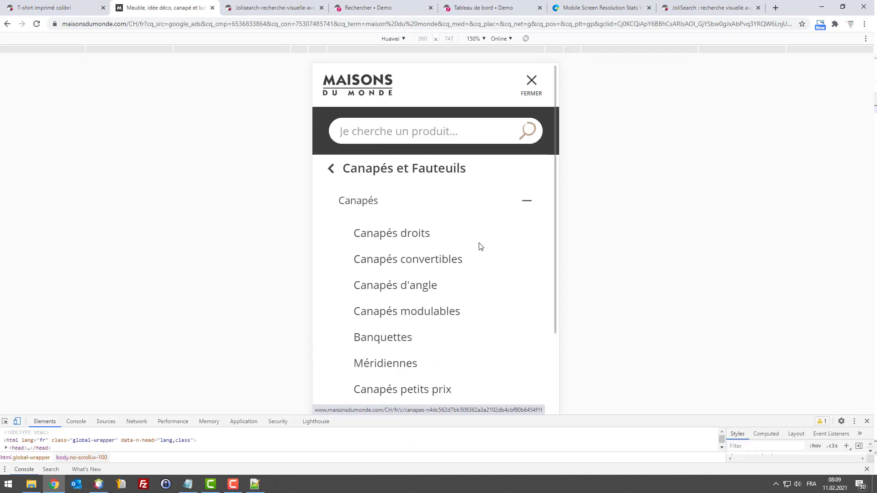
{"action": "scroll", "coordinate": [476, 247], "scroll_direction": "down", "scroll_amount": 4}
{"action": "scroll", "coordinate": [506, 272], "scroll_direction": "up", "scroll_amount": 3}
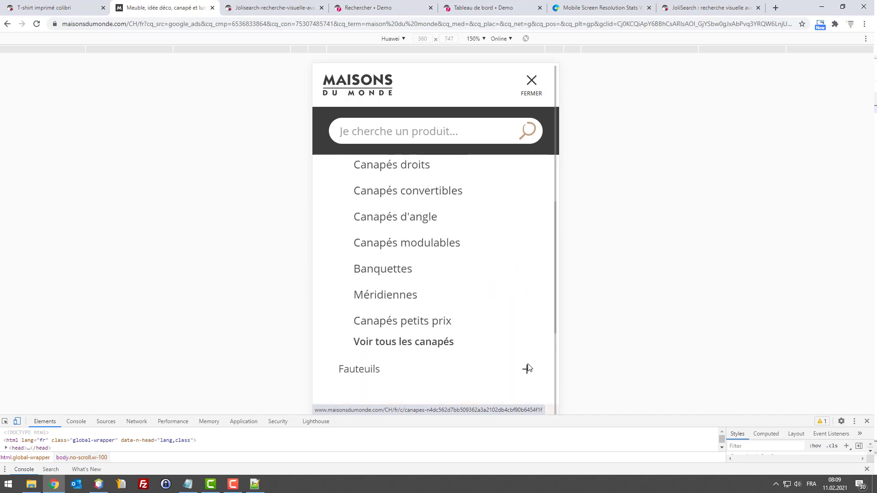
Expand the Fauteuils group and view its subcategories and the Découvrez aussi section below.
{"action": "left_click", "coordinate": [527, 370]}
{"action": "scroll", "coordinate": [529, 372], "scroll_direction": "down", "scroll_amount": 5}
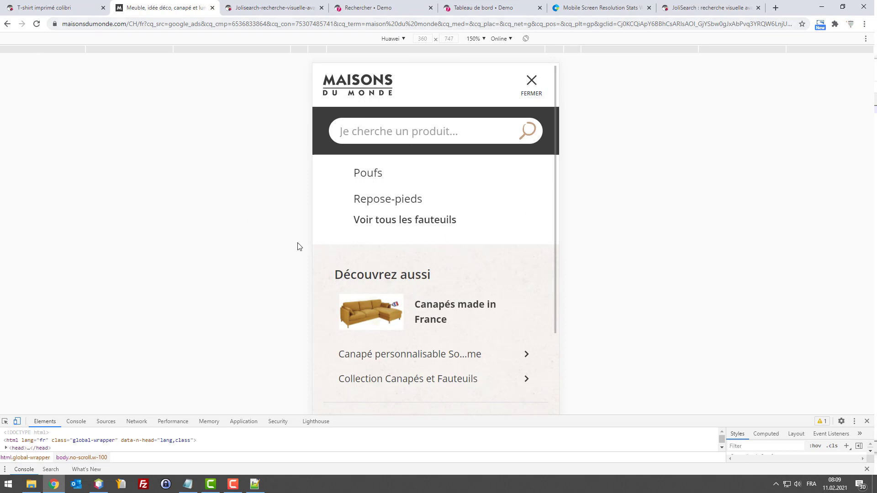
{"action": "scroll", "coordinate": [486, 320], "scroll_direction": "up", "scroll_amount": 3}
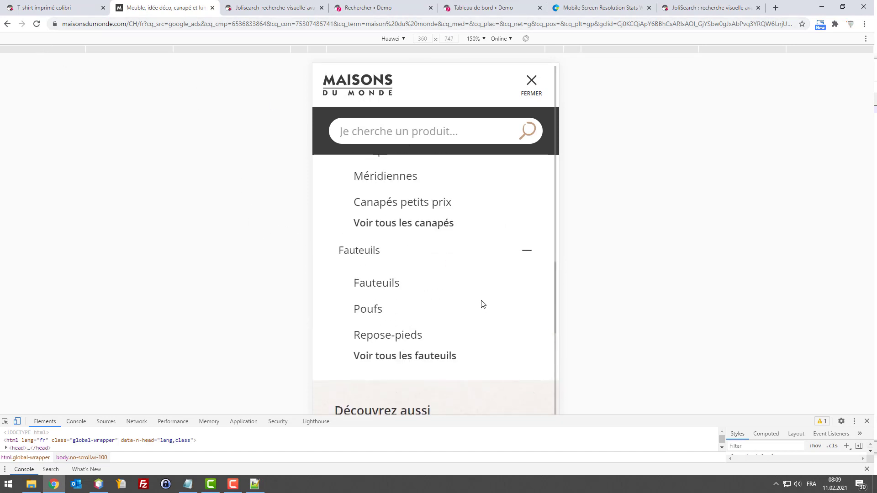
{"action": "scroll", "coordinate": [483, 304], "scroll_direction": "down", "scroll_amount": 3}
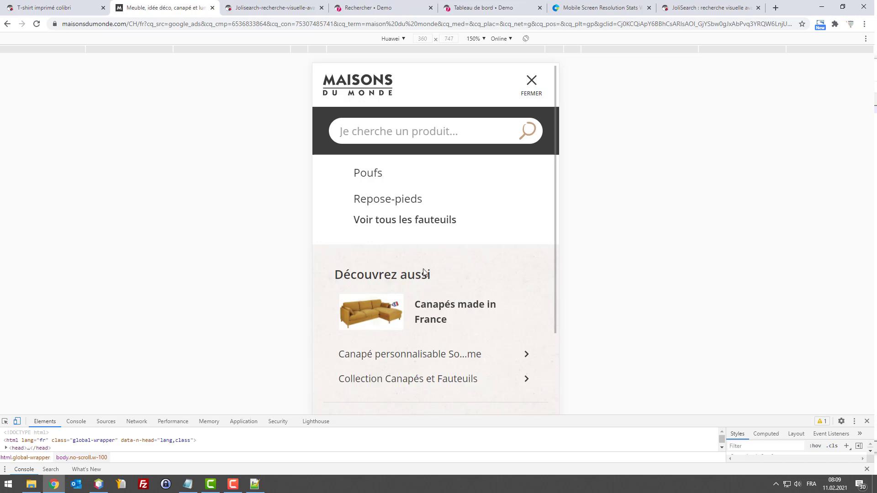
Compare the desktop Produits menu with the mobile menu, including the Capacité and Découvrez aussi sections, and return to the desktop view.
{"action": "key", "text": "F12"}
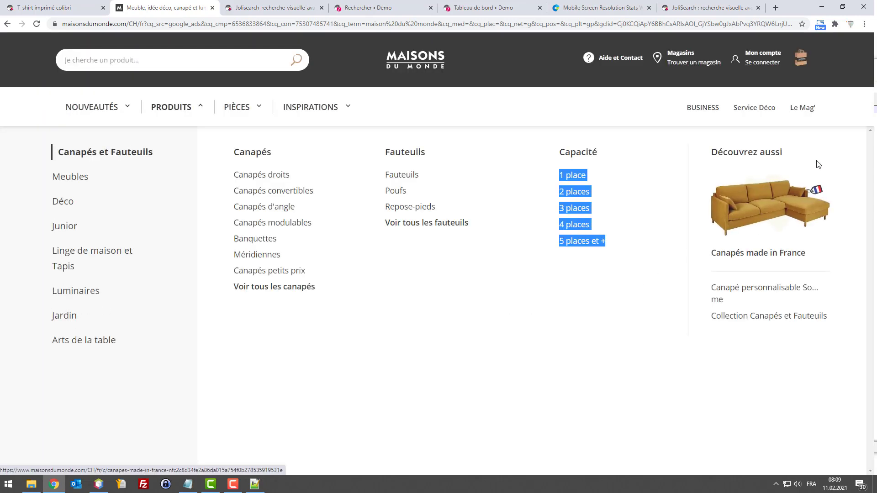
{"action": "key", "text": "F12"}
{"action": "scroll", "coordinate": [407, 328], "scroll_direction": "down", "scroll_amount": 3}
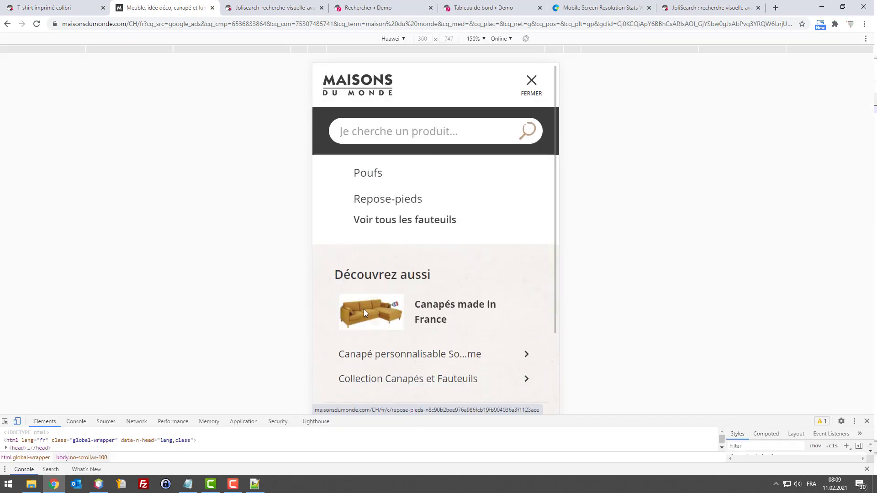
{"action": "key", "text": "F12"}
{"action": "key", "text": "F12"}
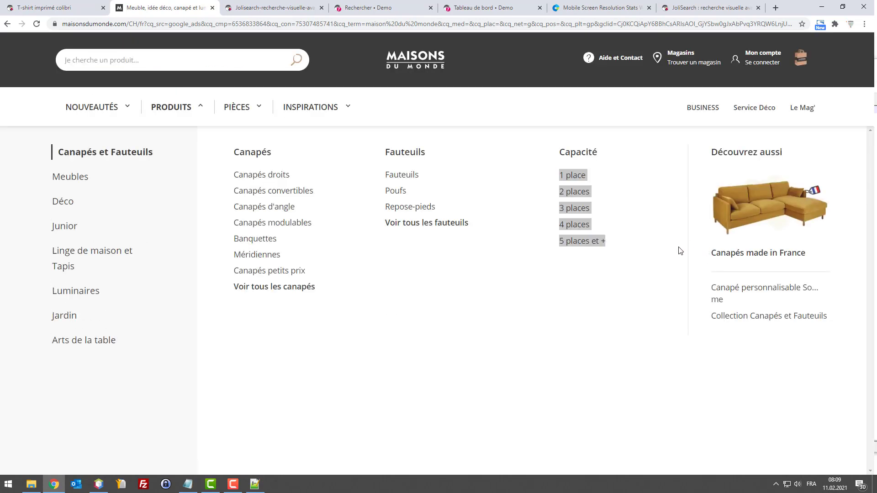
{"action": "scroll", "coordinate": [507, 327], "scroll_direction": "down", "scroll_amount": 3}
{"action": "key", "text": "F12"}
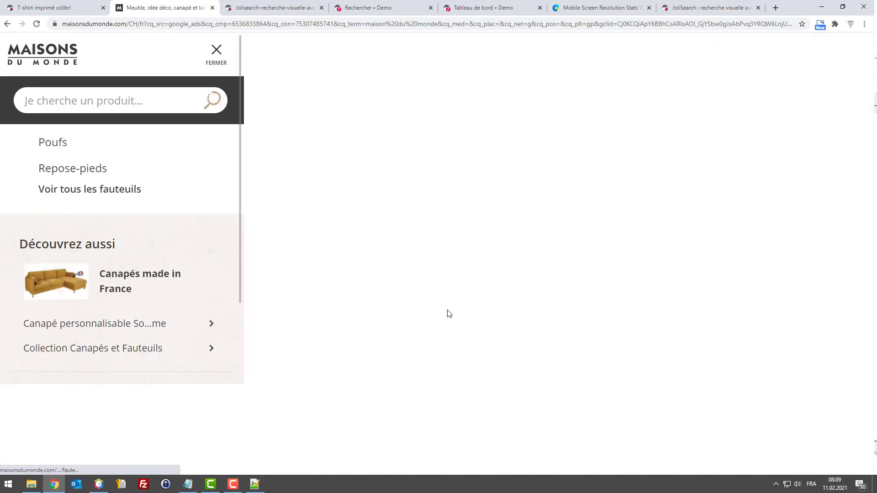
Switch to the demo store's T-shirt page, open the Vêtements category and show it in the mobile preview.
{"action": "left_click", "coordinate": [69, 6]}
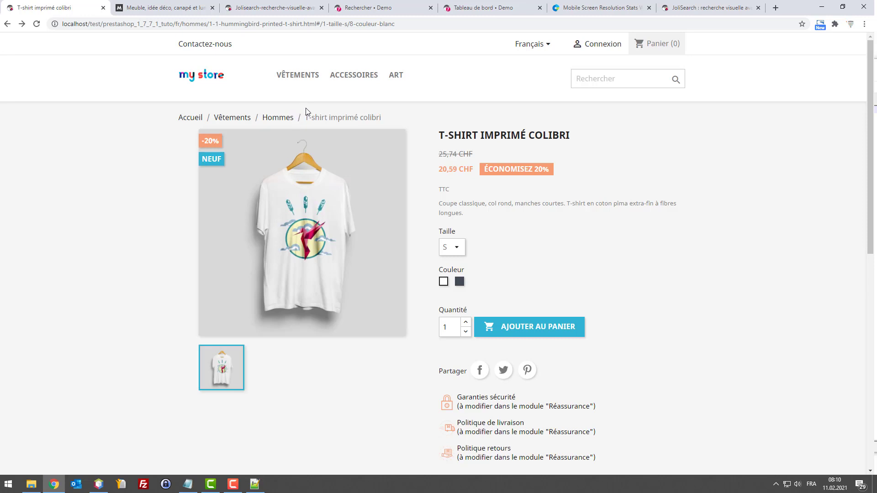
{"action": "left_click", "coordinate": [291, 78]}
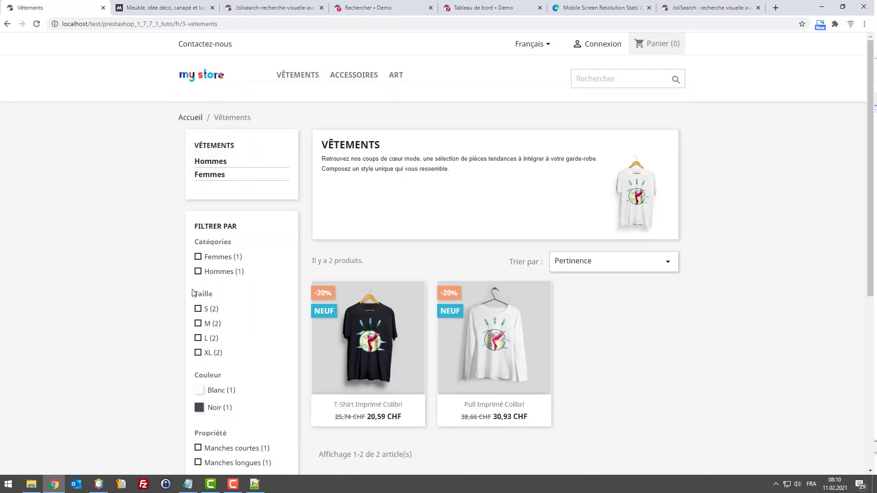
{"action": "mouse_move", "coordinate": [330, 297]}
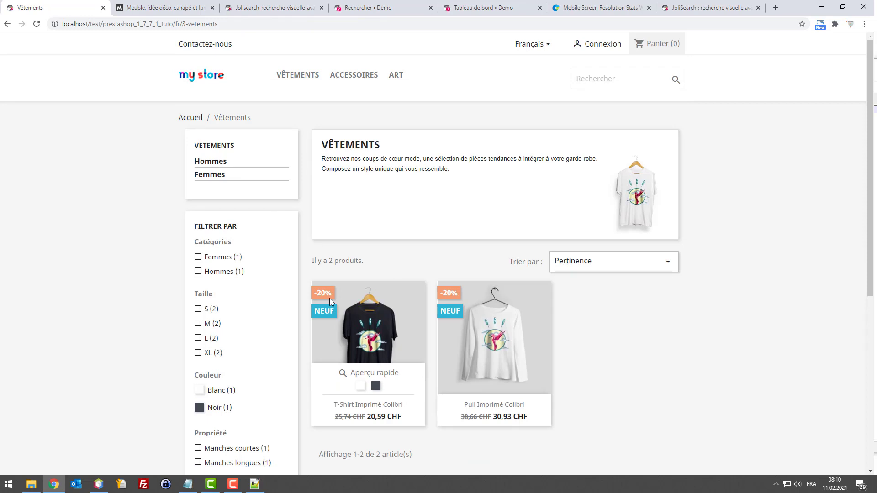
{"action": "key", "text": "F12"}
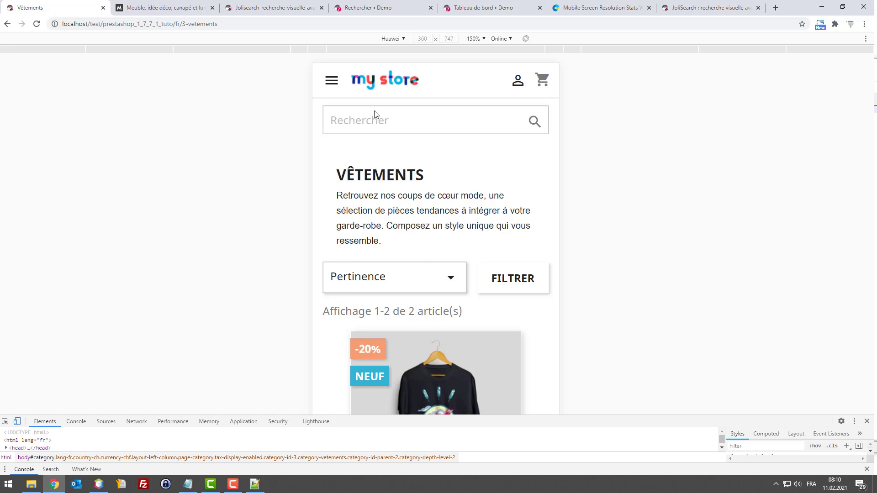
Place the PrestaShop dashboard tab right after the Vêtements tab and open the module manager.
{"action": "left_click_drag", "start_coordinate": [473, 8], "coordinate": [146, 8]}
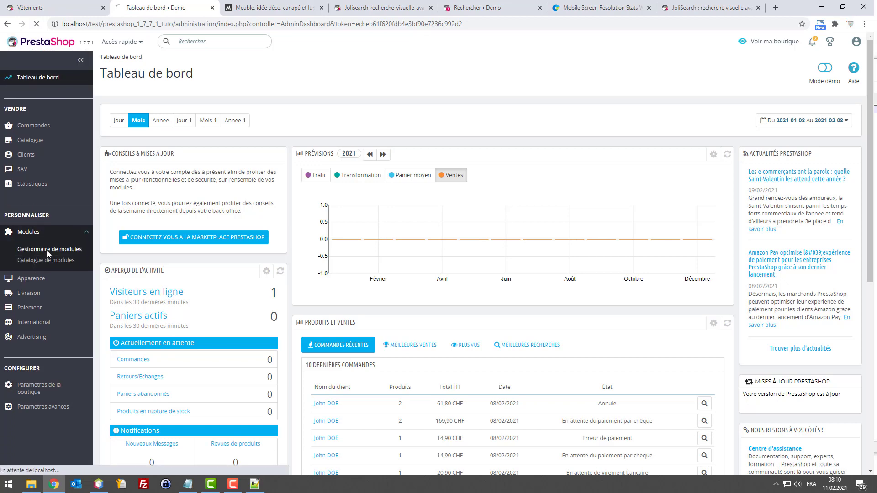
{"action": "left_click", "coordinate": [56, 249]}
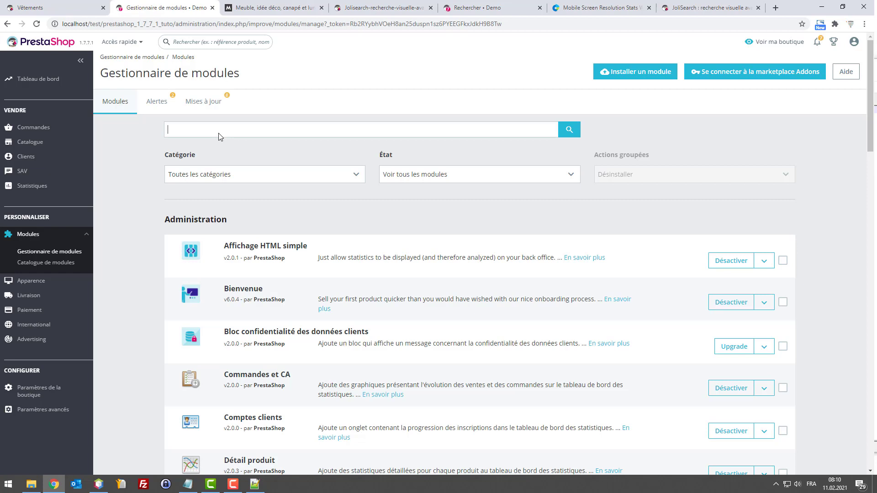
Search the modules for "facet" and open the Navigation à facettes configuration at its filter templates.
{"action": "left_click", "coordinate": [219, 133]}
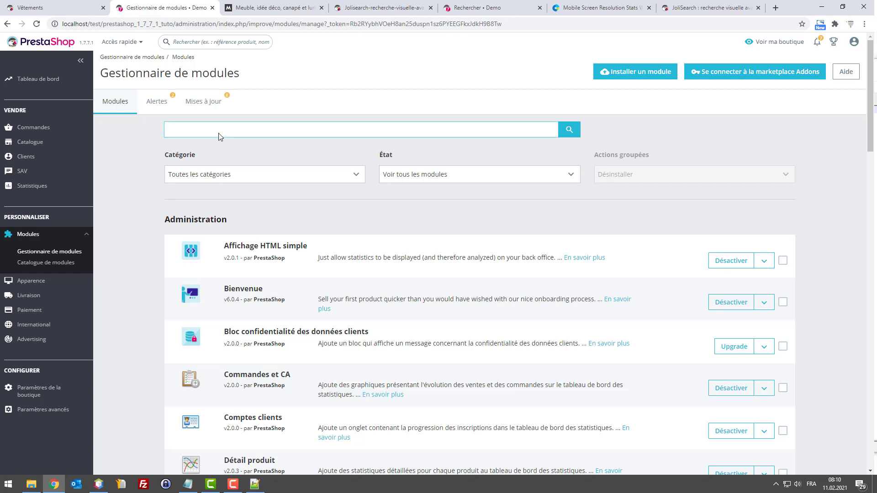
{"action": "type", "text": "facet"}
{"action": "key", "text": "Return"}
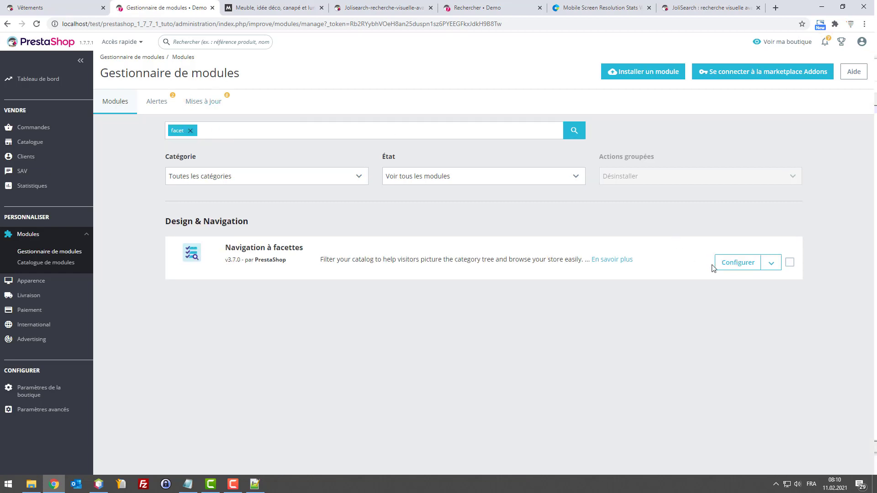
{"action": "left_click", "coordinate": [737, 264]}
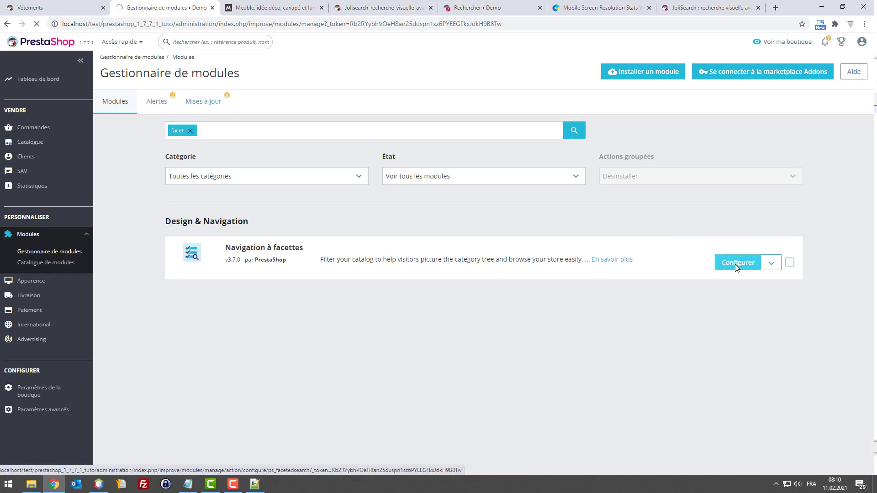
{"action": "scroll", "coordinate": [481, 301], "scroll_direction": "down", "scroll_amount": 1}
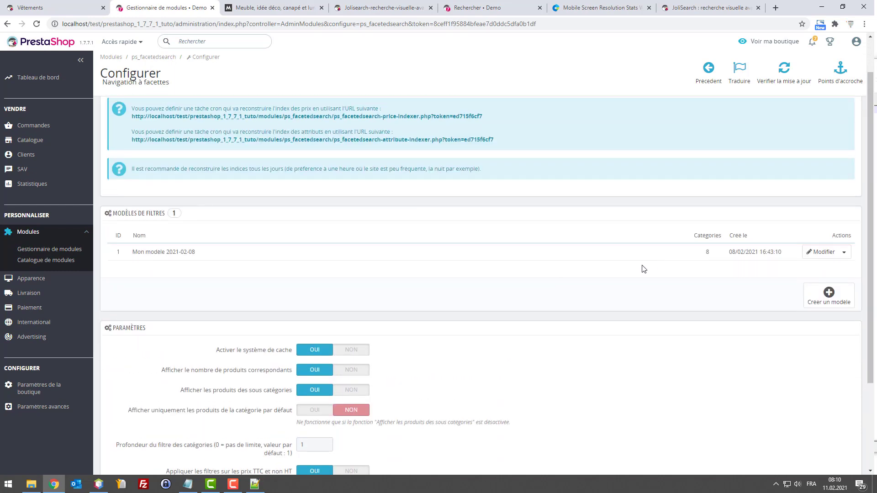
Edit the filter template Mon modèle 2021-02-08 to apply only to the Vêtements and Hommes categories, and save it.
{"action": "scroll", "coordinate": [589, 273], "scroll_direction": "down", "scroll_amount": 3}
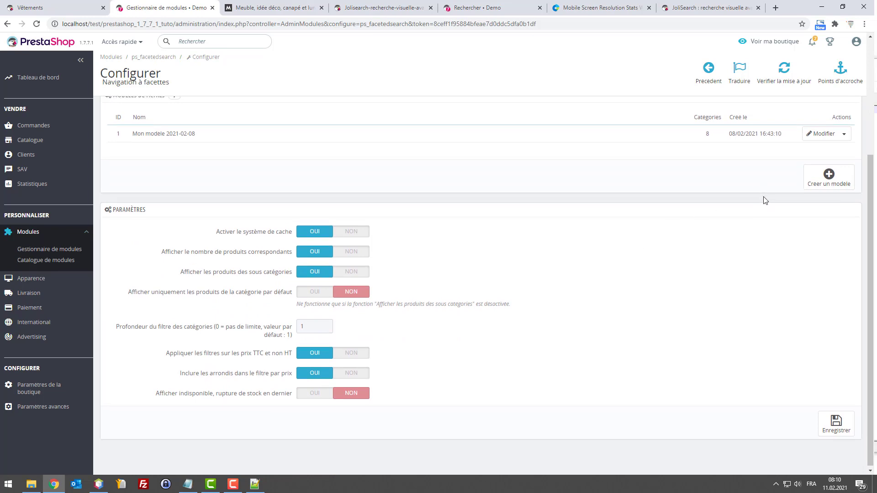
{"action": "scroll", "coordinate": [730, 205], "scroll_direction": "up", "scroll_amount": 3}
{"action": "left_click", "coordinate": [822, 269]}
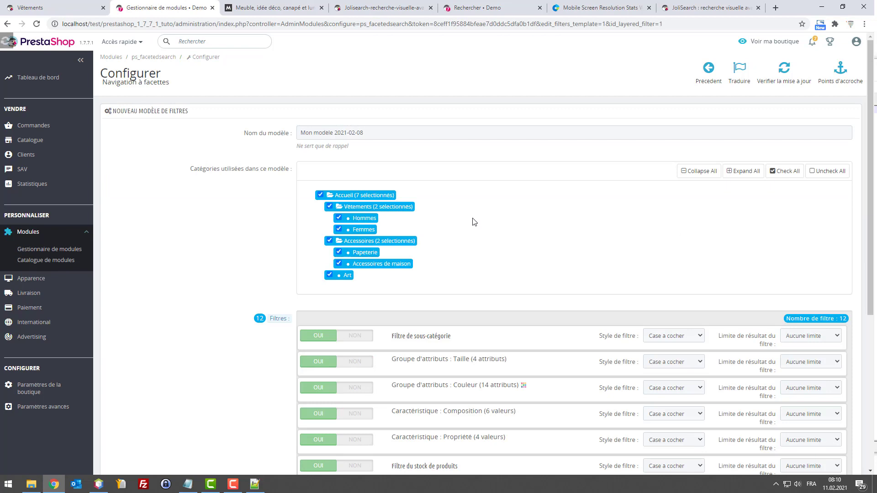
{"action": "left_click", "coordinate": [324, 195]}
{"action": "left_click", "coordinate": [324, 195]}
{"action": "left_click", "coordinate": [324, 196]}
{"action": "left_click", "coordinate": [324, 196]}
{"action": "left_click", "coordinate": [826, 171]}
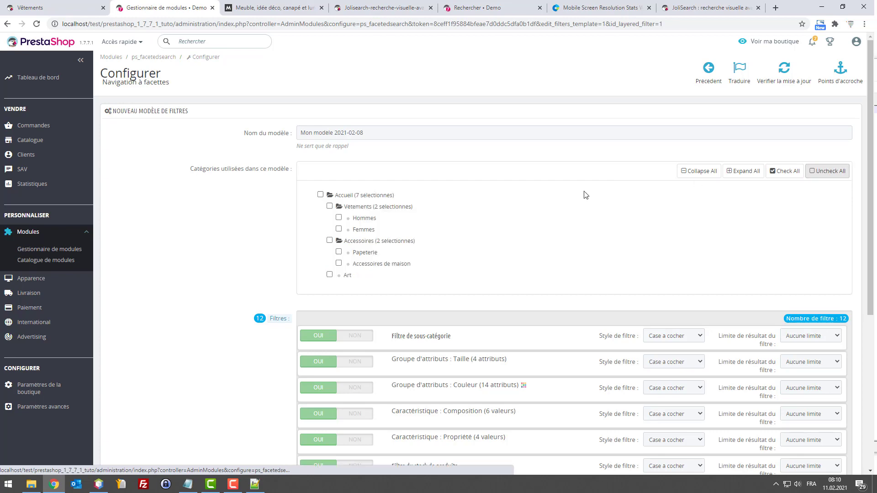
{"action": "left_click", "coordinate": [339, 218]}
{"action": "left_click", "coordinate": [330, 206]}
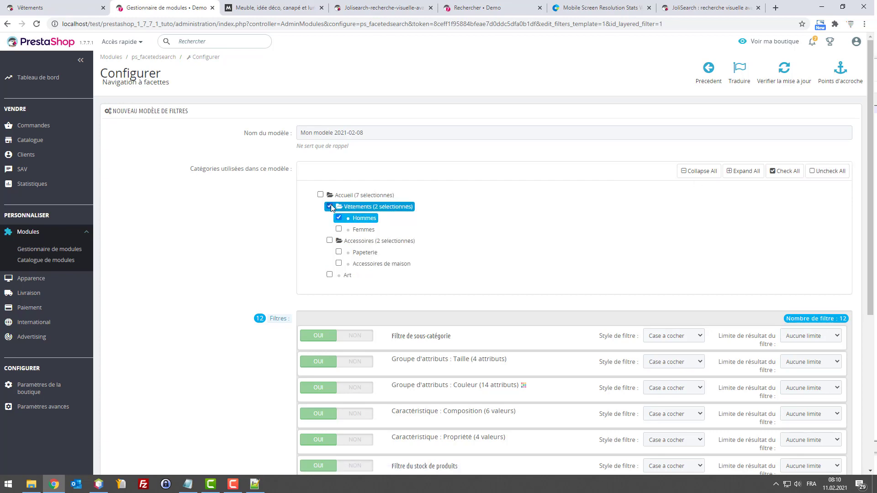
{"action": "scroll", "coordinate": [767, 284], "scroll_direction": "down", "scroll_amount": 5}
{"action": "left_click", "coordinate": [835, 425]}
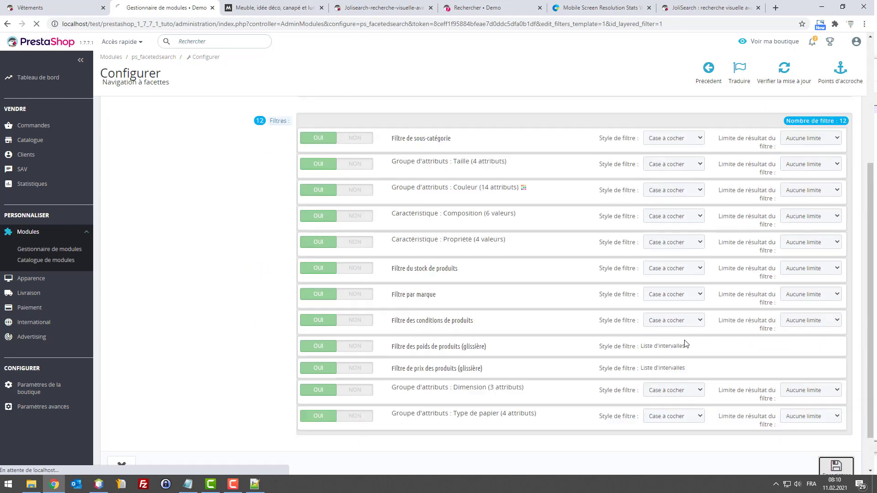
{"action": "scroll", "coordinate": [631, 294], "scroll_direction": "down", "scroll_amount": 4}
{"action": "scroll", "coordinate": [662, 274], "scroll_direction": "up", "scroll_amount": 3}
{"action": "scroll", "coordinate": [721, 242], "scroll_direction": "up", "scroll_amount": 1}
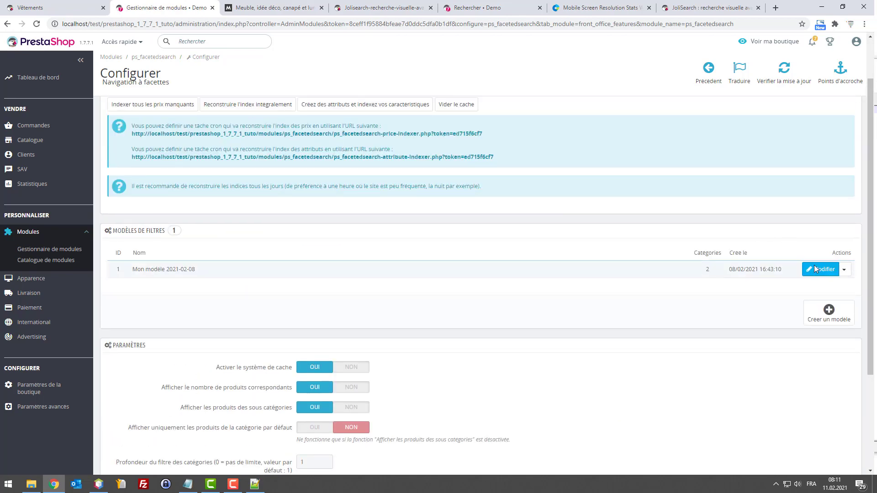
Apply the filter template Mon modèle 2021-02-08 to all categories and save it.
{"action": "left_click", "coordinate": [821, 269]}
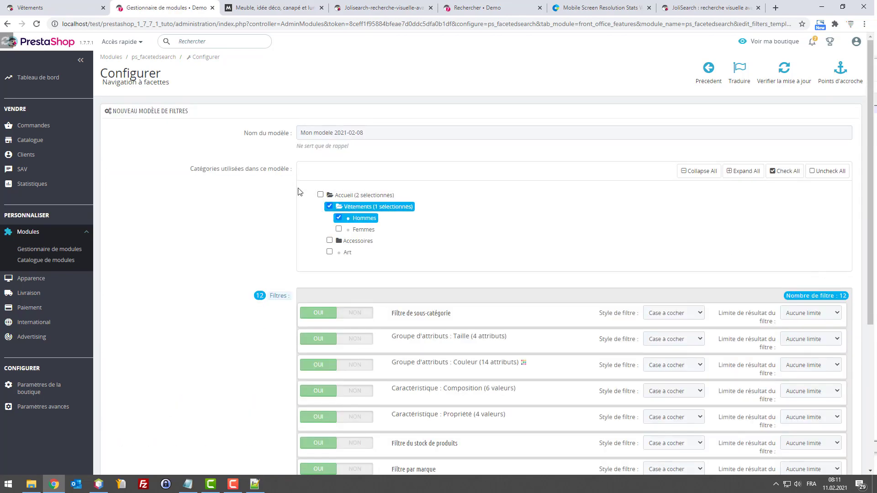
{"action": "left_click", "coordinate": [775, 174]}
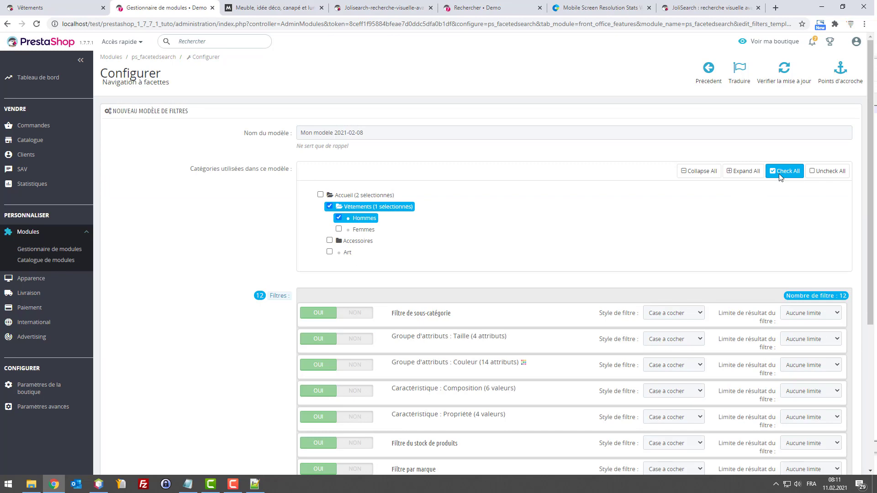
{"action": "scroll", "coordinate": [728, 240], "scroll_direction": "down", "scroll_amount": 5}
{"action": "left_click", "coordinate": [838, 428]}
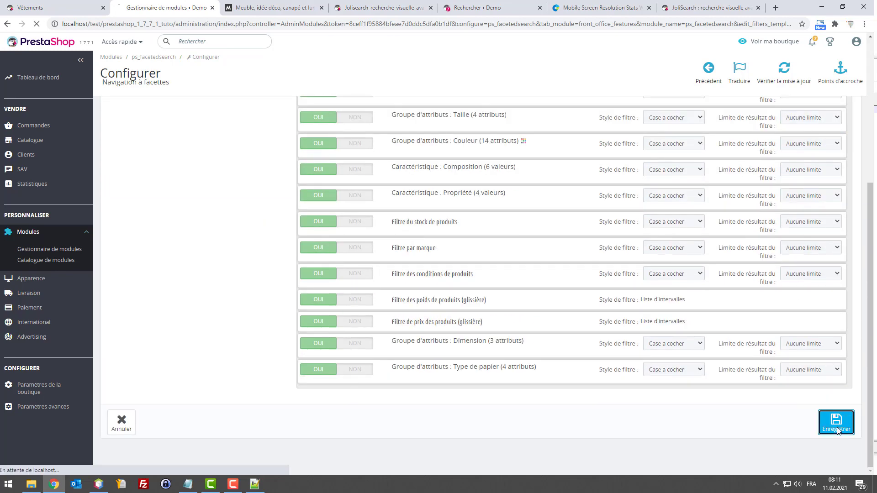
{"action": "scroll", "coordinate": [676, 335], "scroll_direction": "down", "scroll_amount": 4}
{"action": "scroll", "coordinate": [676, 336], "scroll_direction": "up", "scroll_amount": 4}
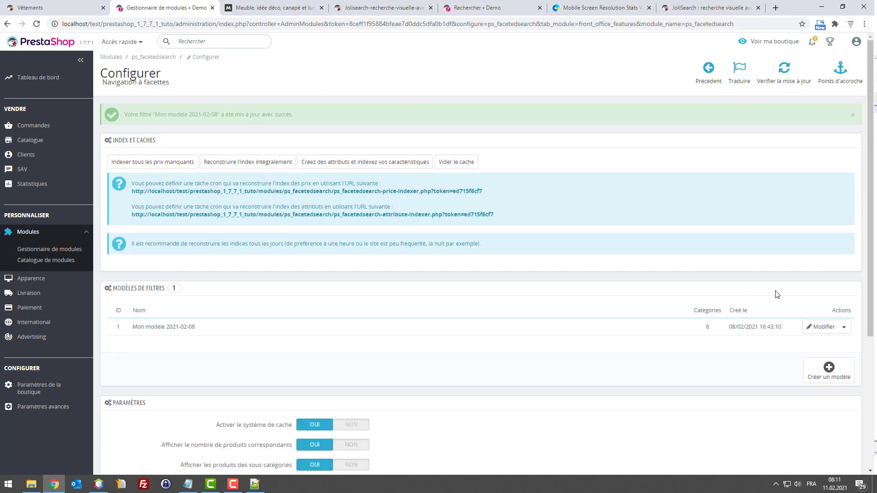
Review the template's filters, disable the product weight filter (Filtre des poids de produits) and save the template.
{"action": "left_click", "coordinate": [821, 328]}
{"action": "scroll", "coordinate": [821, 332], "scroll_direction": "down", "scroll_amount": 3}
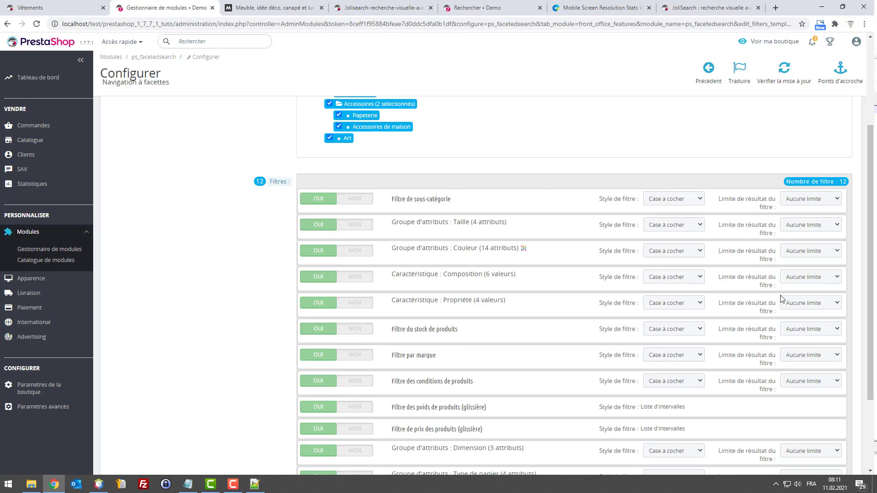
{"action": "scroll", "coordinate": [781, 299], "scroll_direction": "up", "scroll_amount": 3}
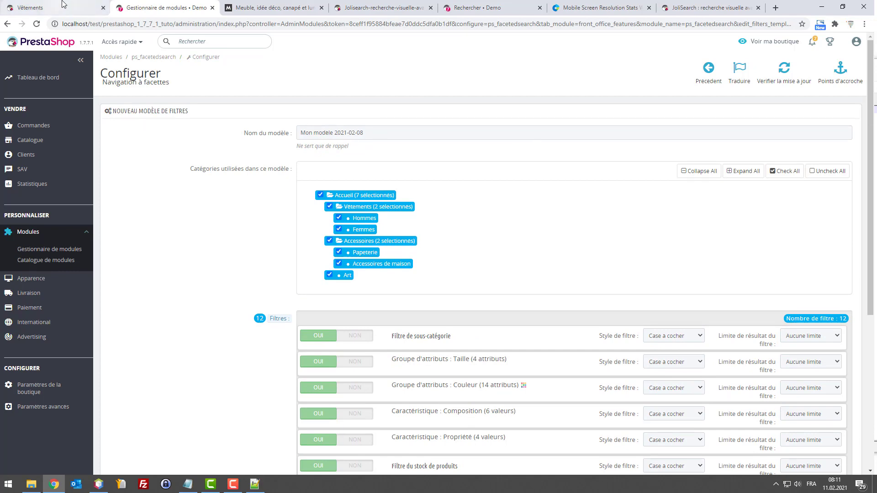
{"action": "scroll", "coordinate": [587, 211], "scroll_direction": "down", "scroll_amount": 4}
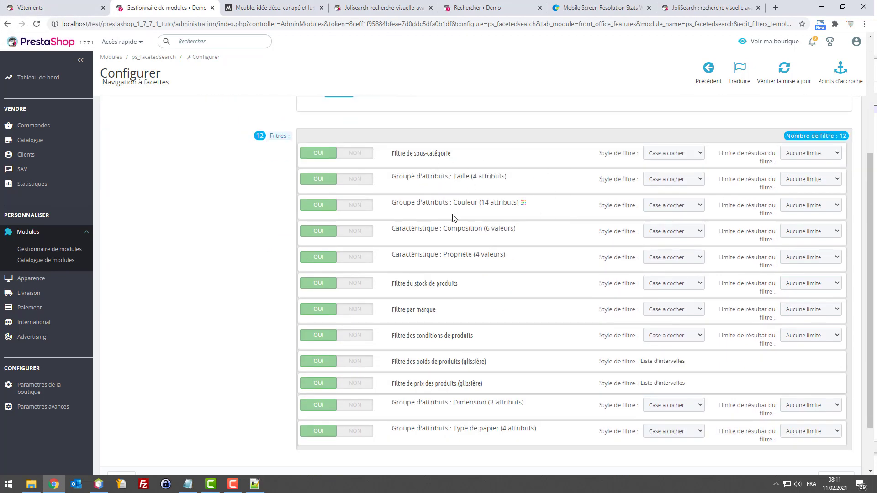
{"action": "left_click", "coordinate": [357, 364]}
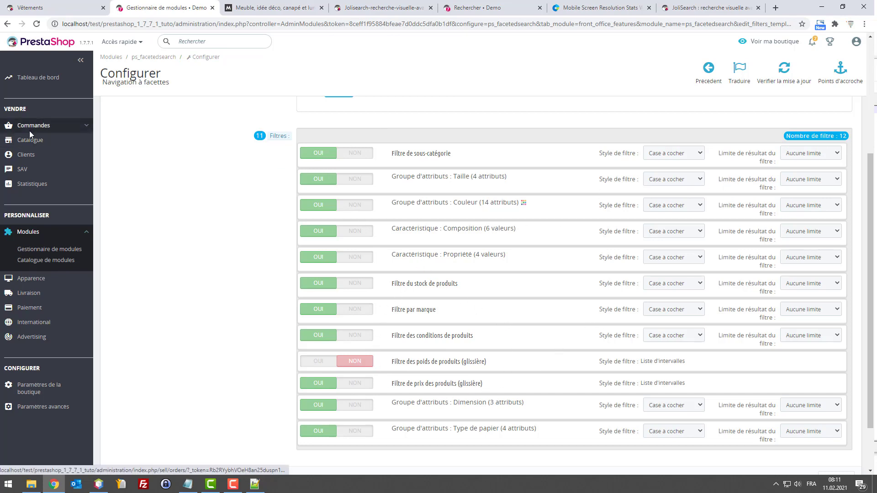
{"action": "mouse_move", "coordinate": [30, 141]}
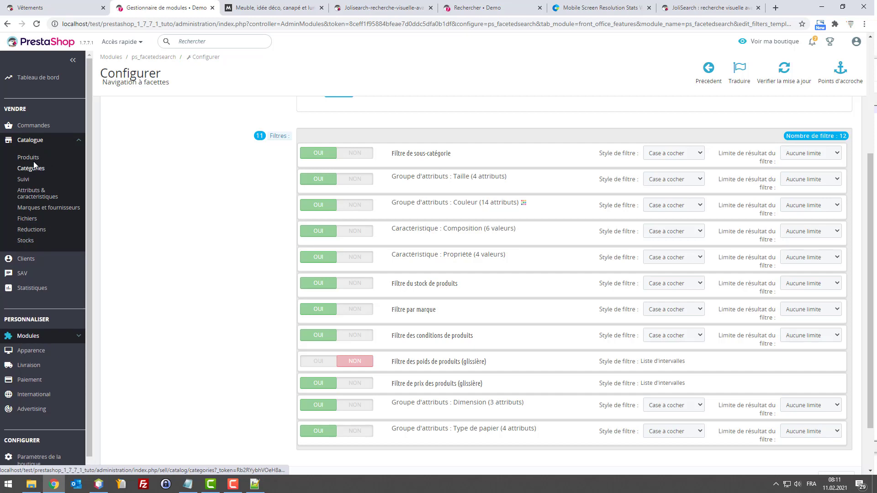
{"action": "scroll", "coordinate": [735, 215], "scroll_direction": "down", "scroll_amount": 2}
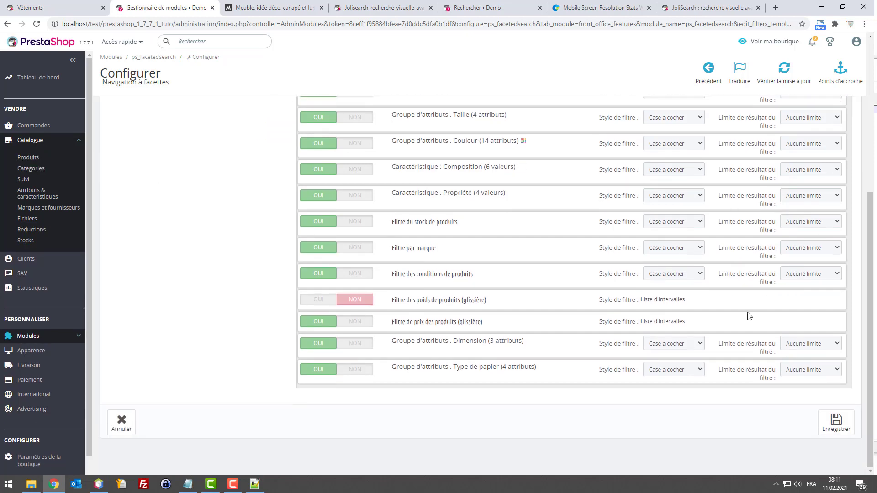
{"action": "left_click", "coordinate": [834, 425]}
{"action": "scroll", "coordinate": [81, 165], "scroll_direction": "down", "scroll_amount": 1}
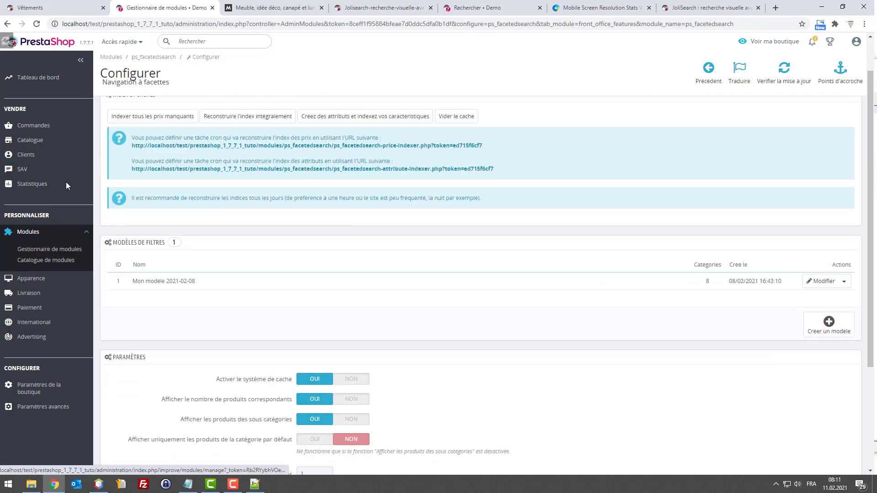
Open the filters of the Vêtements category in the mobile preview and examine the Propriété and Couleur filters.
{"action": "left_click", "coordinate": [94, 4]}
{"action": "scroll", "coordinate": [408, 212], "scroll_direction": "down", "scroll_amount": 5}
{"action": "scroll", "coordinate": [491, 223], "scroll_direction": "up", "scroll_amount": 4}
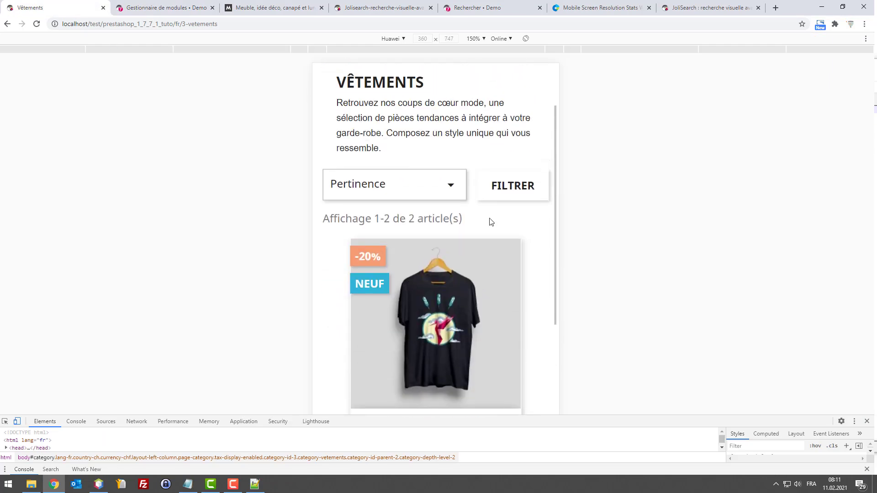
{"action": "scroll", "coordinate": [503, 217], "scroll_direction": "up", "scroll_amount": 3}
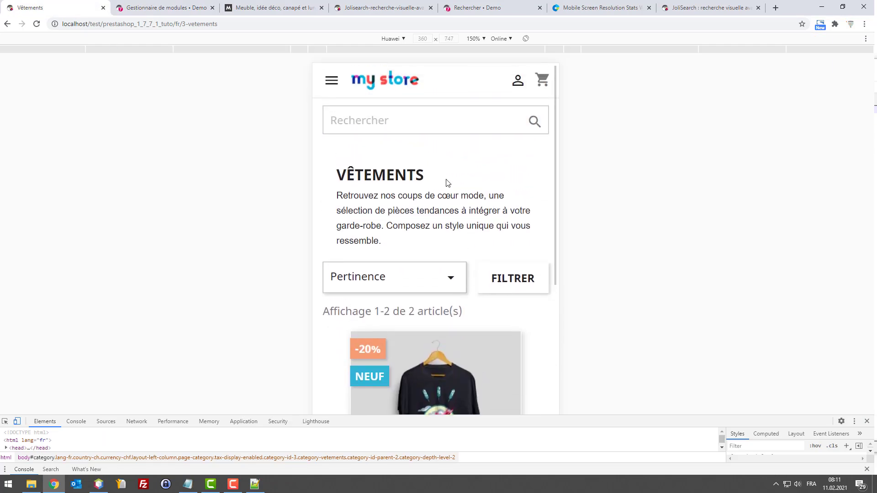
{"action": "left_click", "coordinate": [513, 279]}
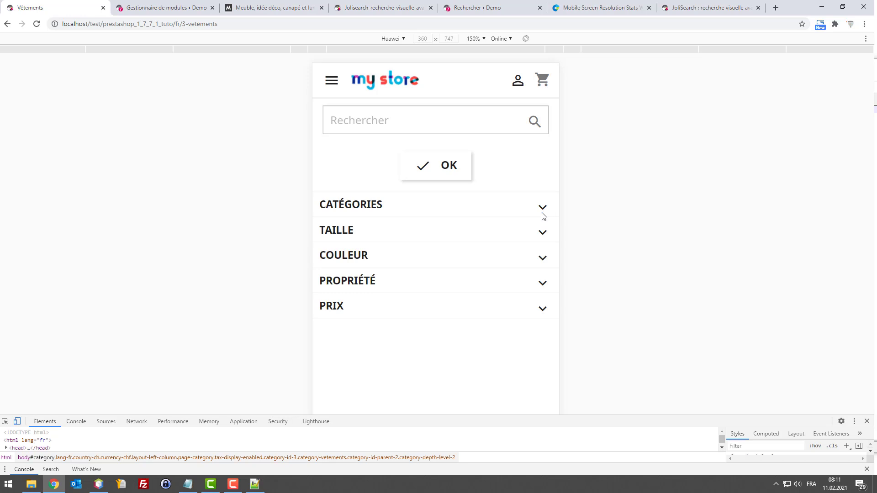
{"action": "left_click", "coordinate": [541, 284]}
{"action": "left_click", "coordinate": [542, 286]}
{"action": "left_click", "coordinate": [543, 260]}
{"action": "left_click", "coordinate": [542, 265]}
Search Google for "zalando" in a new browser tab.
{"action": "key", "text": "ctrl+t"}
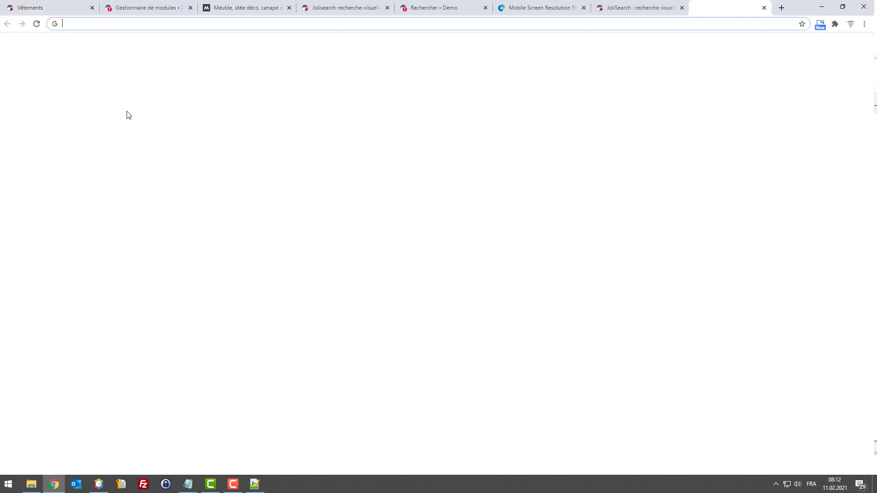
{"action": "type", "text": "z"}
{"action": "key", "text": "BackSpace"}
{"action": "key", "text": "BackSpace"}
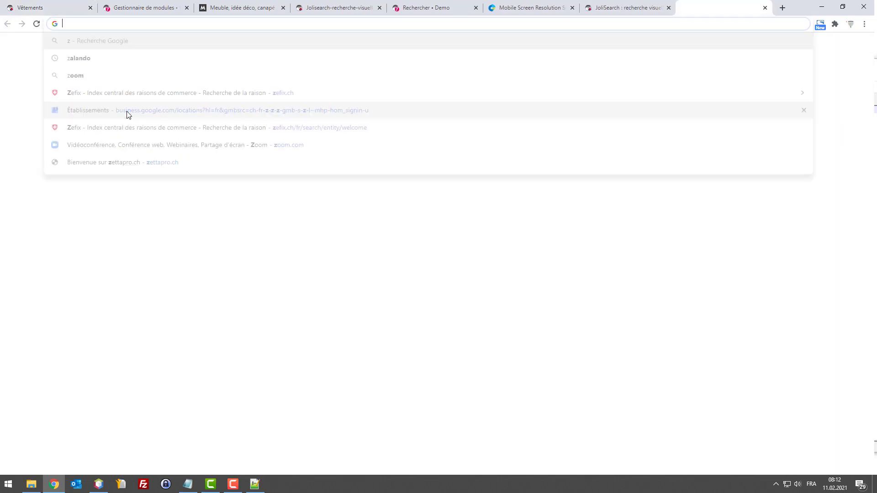
{"action": "type", "text": "zanlad"}
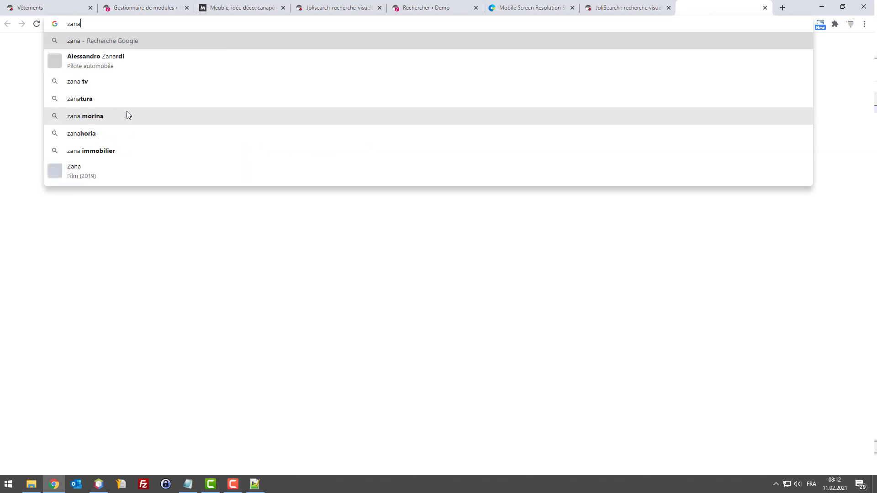
{"action": "key", "text": "Down"}
{"action": "key", "text": "Return"}
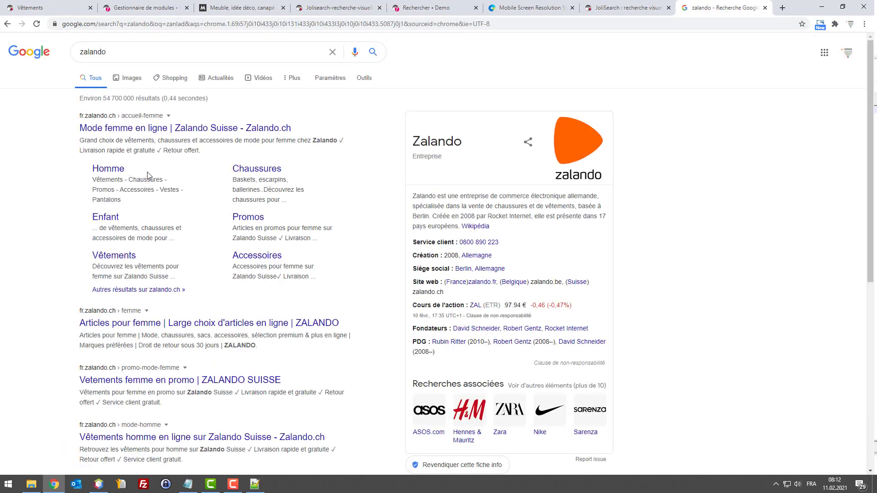
Refine the search to "zalando t shirt" and open Zalando's T-shirts & Polos page for men.
{"action": "left_click", "coordinate": [138, 56]}
{"action": "type", "text": "t shirt"}
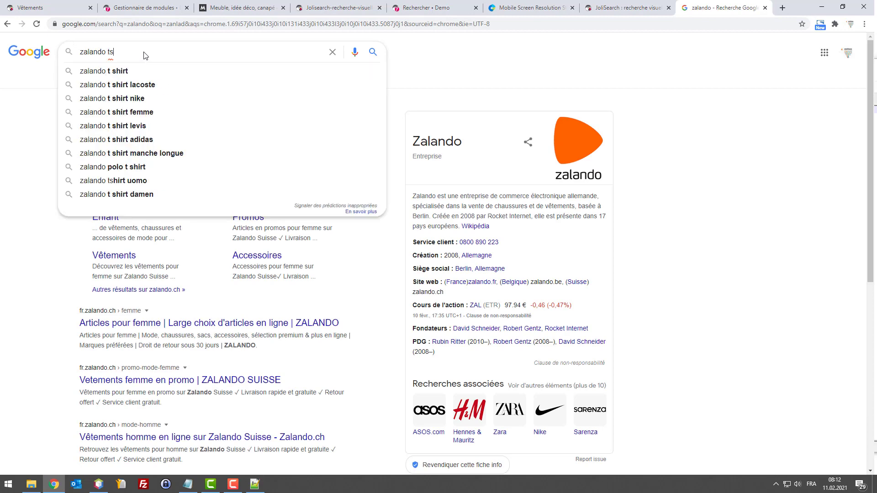
{"action": "key", "text": "Return"}
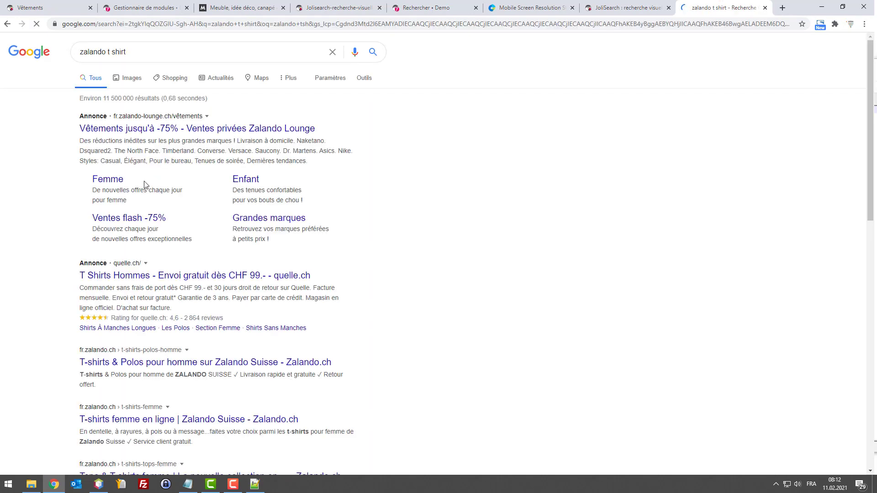
{"action": "left_click", "coordinate": [146, 366]}
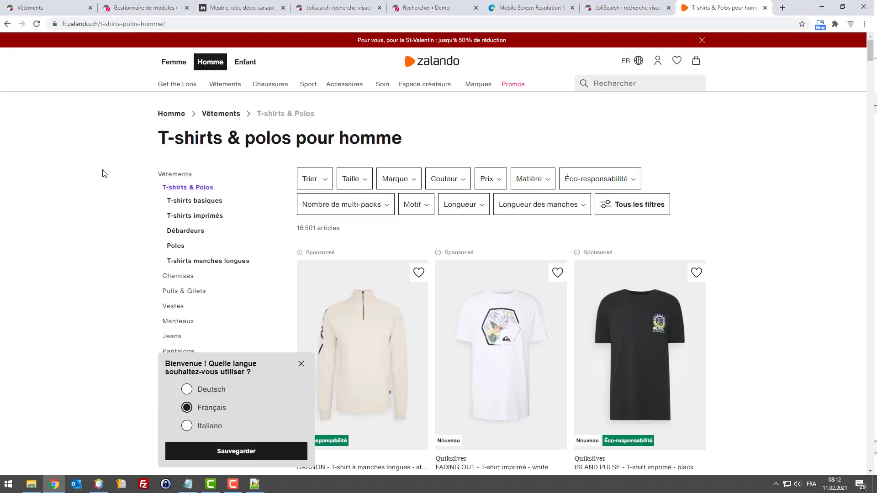
Dismiss Zalando's language and cookie prompts and examine the options of the Motif filter.
{"action": "left_click", "coordinate": [301, 364]}
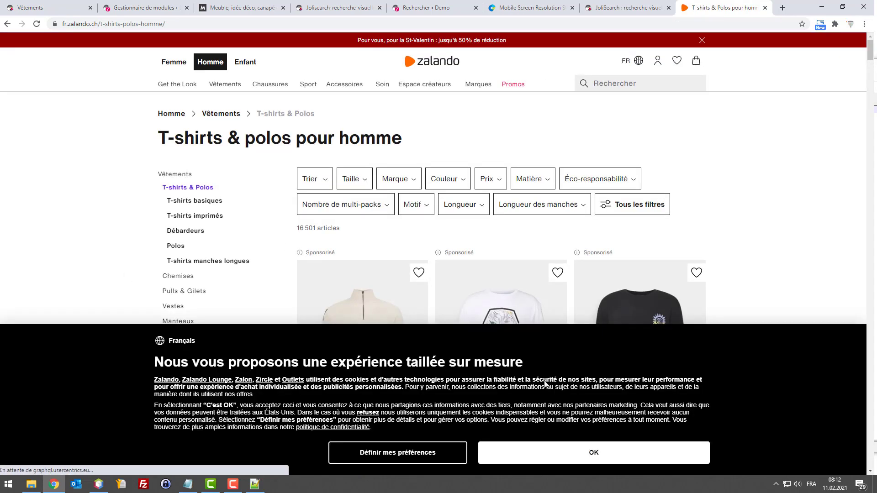
{"action": "left_click", "coordinate": [537, 458]}
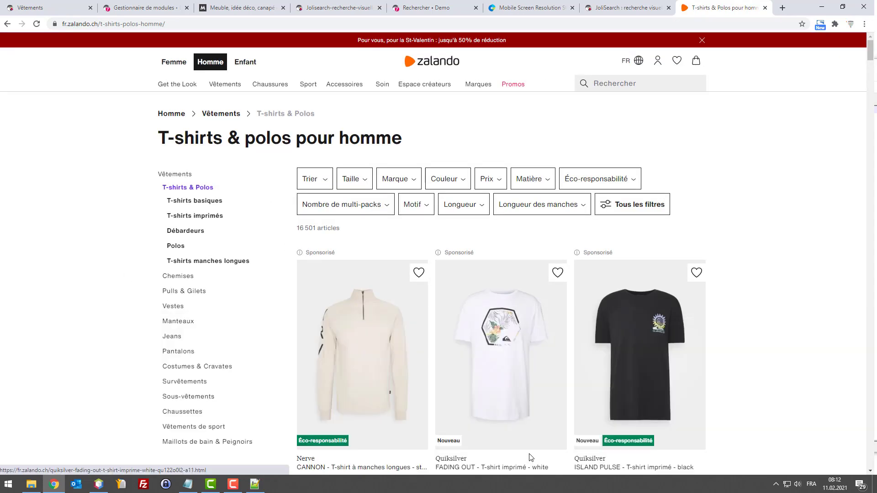
{"action": "left_click", "coordinate": [424, 205]}
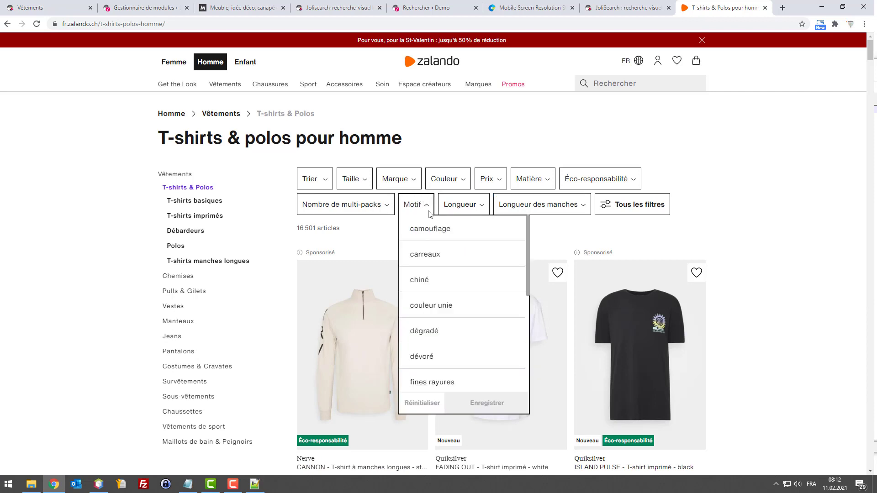
{"action": "scroll", "coordinate": [443, 255], "scroll_direction": "down", "scroll_amount": 5}
{"action": "scroll", "coordinate": [440, 254], "scroll_direction": "up", "scroll_amount": 5}
{"action": "scroll", "coordinate": [446, 242], "scroll_direction": "down", "scroll_amount": 4}
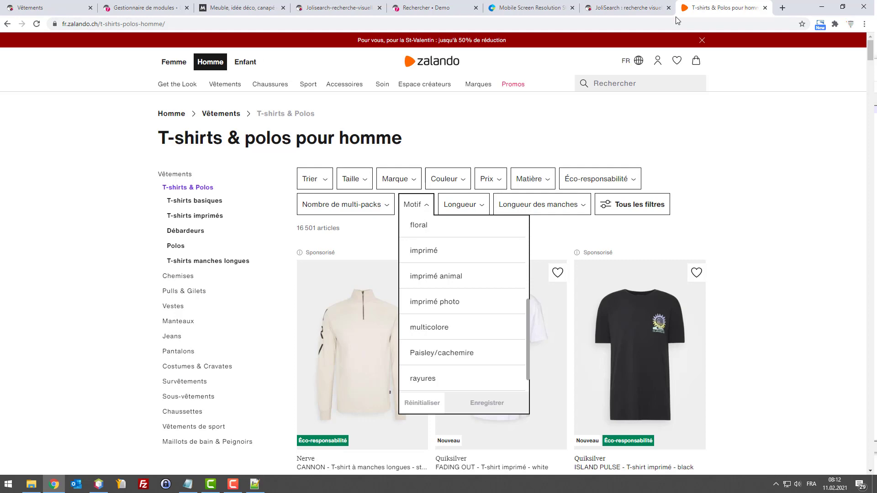
Return to the PrestaShop administration, open the product list and open Mug personnalisable for editing at its characteristics.
{"action": "left_click", "coordinate": [55, 8]}
{"action": "left_click", "coordinate": [127, 5]}
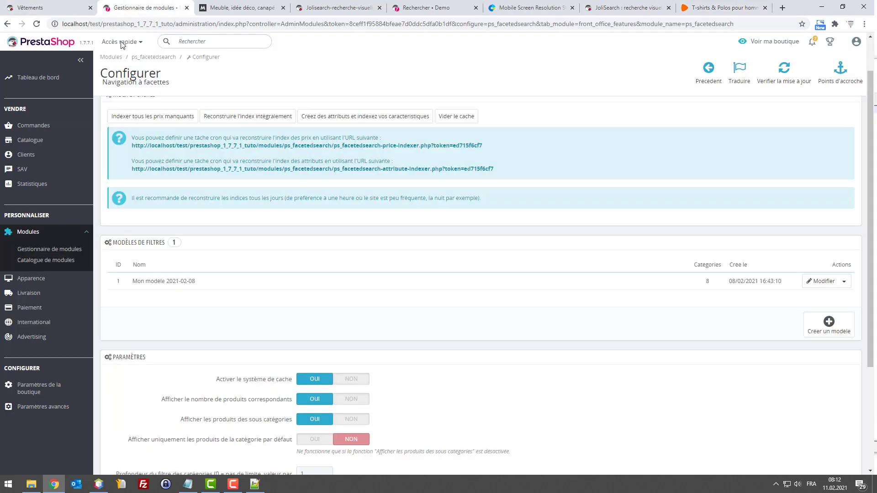
{"action": "left_click", "coordinate": [45, 143]}
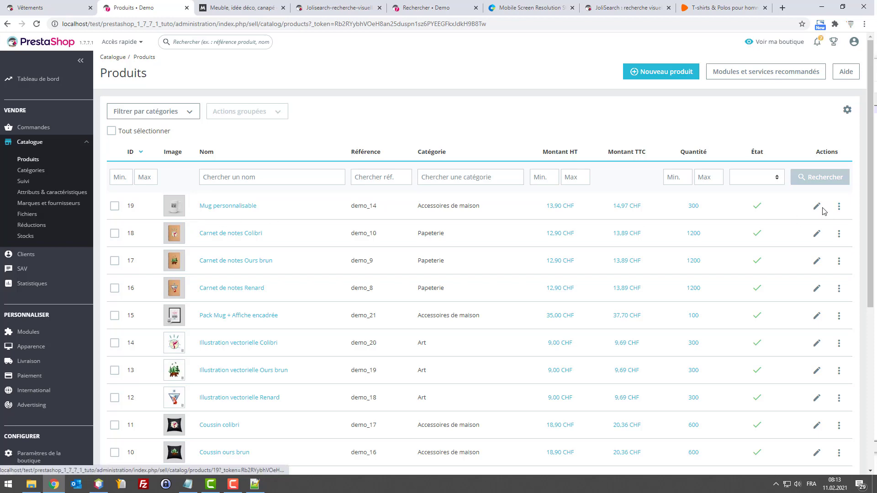
{"action": "left_click", "coordinate": [817, 208]}
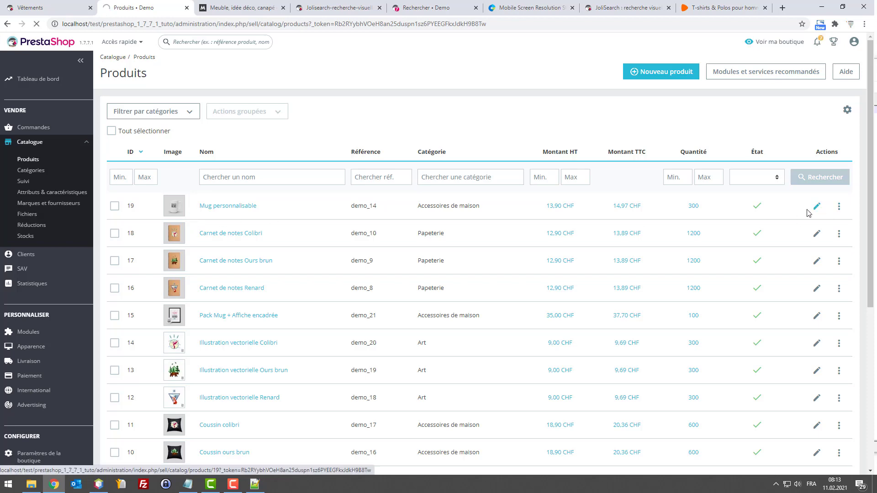
{"action": "scroll", "coordinate": [397, 340], "scroll_direction": "down", "scroll_amount": 4}
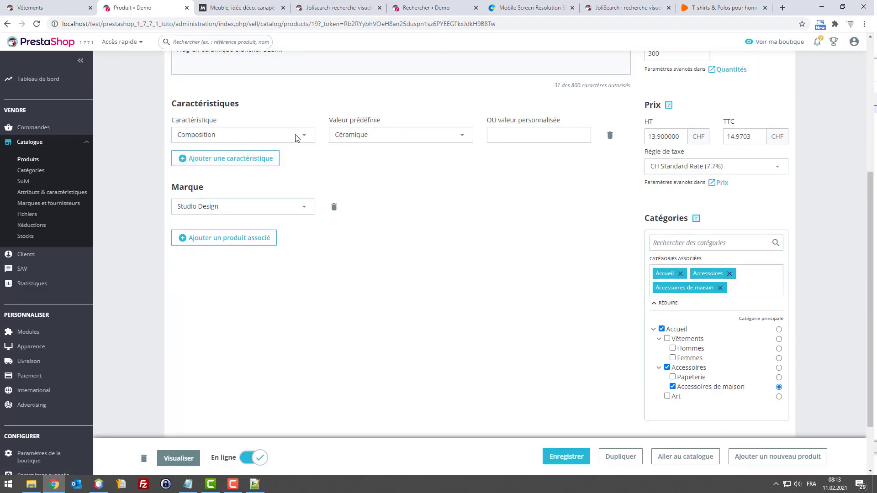
Examine the characteristics available for Mug personnalisable without changing the selected Composition.
{"action": "left_click", "coordinate": [250, 136]}
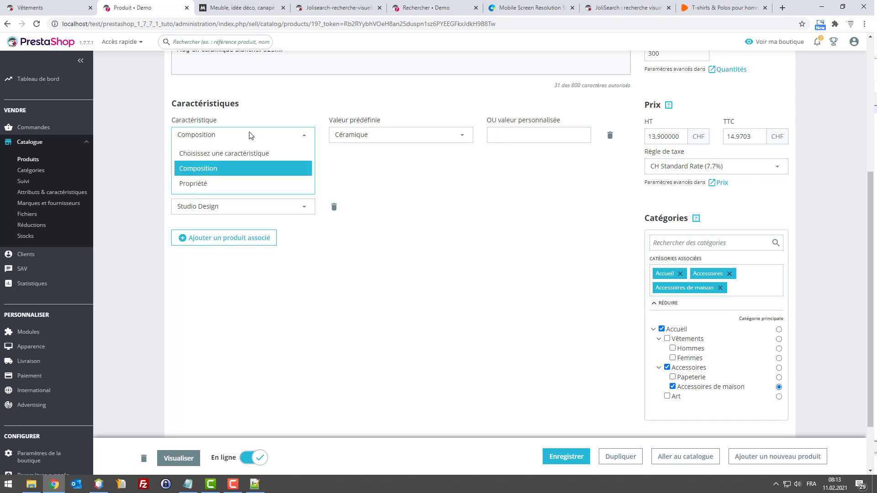
{"action": "left_click", "coordinate": [482, 203]}
{"action": "scroll", "coordinate": [251, 176], "scroll_direction": "up", "scroll_amount": 2}
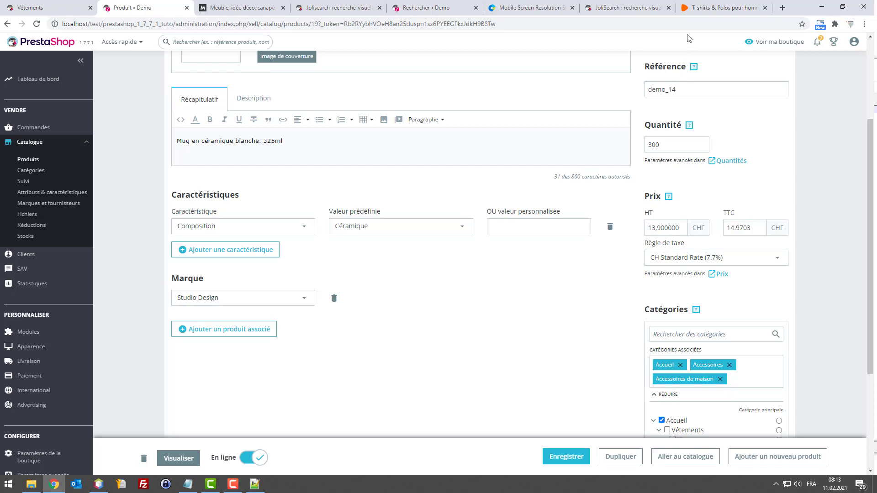
Switch to the Zalando T-shirts page, show it in the mobile device view and go up to the parent category Vêtements homme.
{"action": "left_click", "coordinate": [707, 9]}
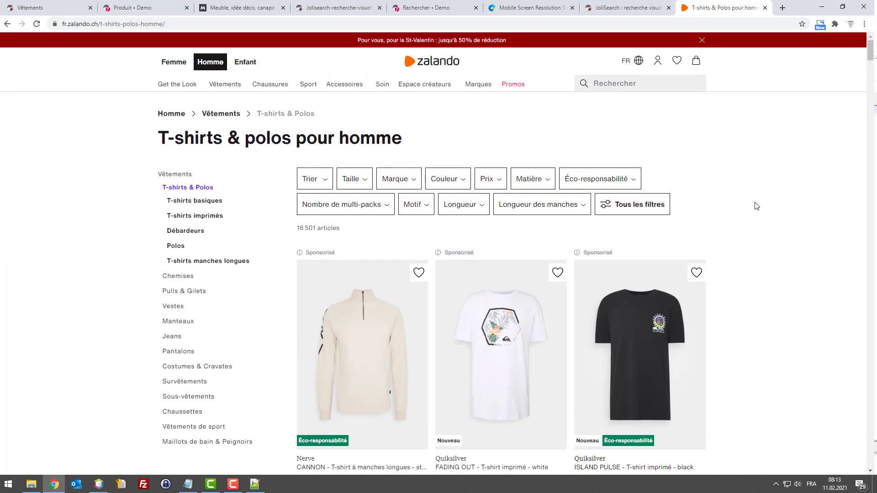
{"action": "key", "text": "F12"}
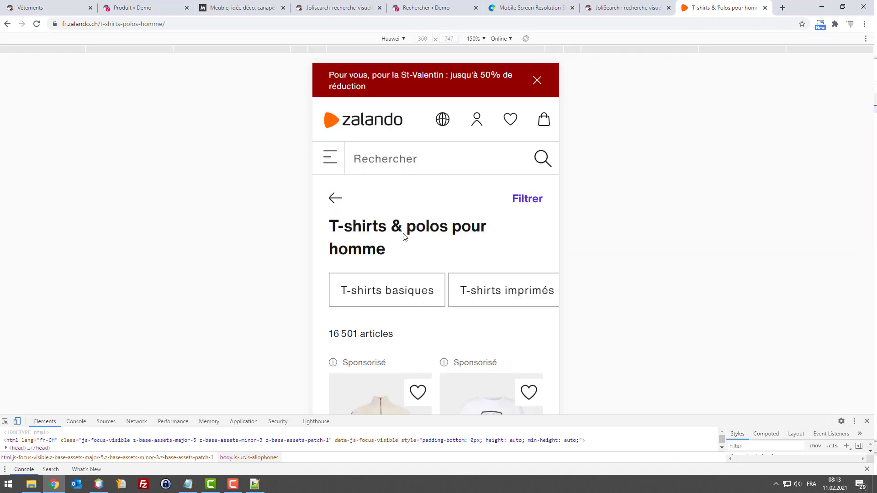
{"action": "left_click", "coordinate": [335, 199]}
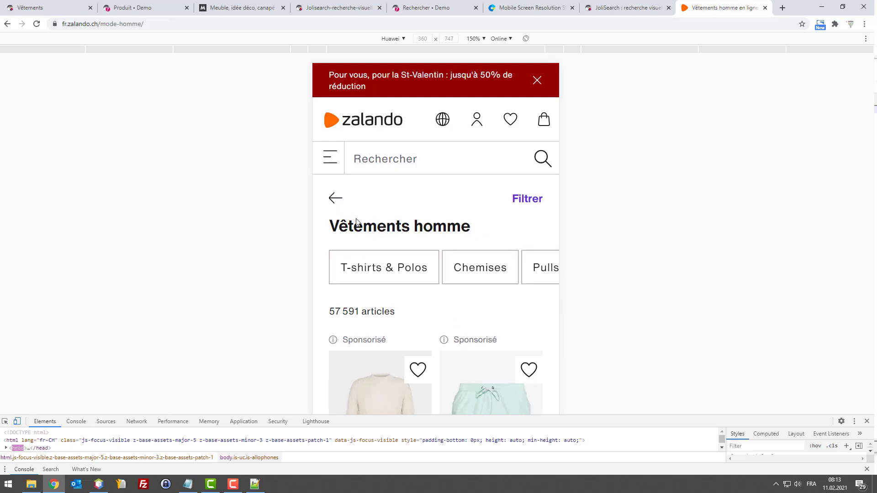
Examine the mobile Vêtements homme page and its horizontal strip of subcategories.
{"action": "scroll", "coordinate": [411, 256], "scroll_direction": "down", "scroll_amount": 6}
{"action": "scroll", "coordinate": [457, 242], "scroll_direction": "up", "scroll_amount": 6}
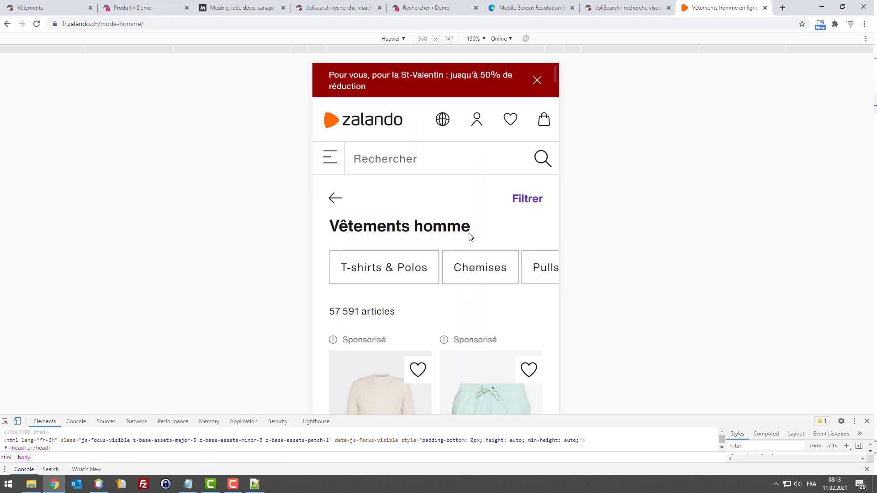
{"action": "scroll", "coordinate": [437, 258], "scroll_direction": "right", "scroll_amount": 2}
{"action": "scroll", "coordinate": [411, 260], "scroll_direction": "right", "scroll_amount": 5}
{"action": "scroll", "coordinate": [434, 267], "scroll_direction": "left", "scroll_amount": 10}
{"action": "scroll", "coordinate": [527, 270], "scroll_direction": "right", "scroll_amount": 12}
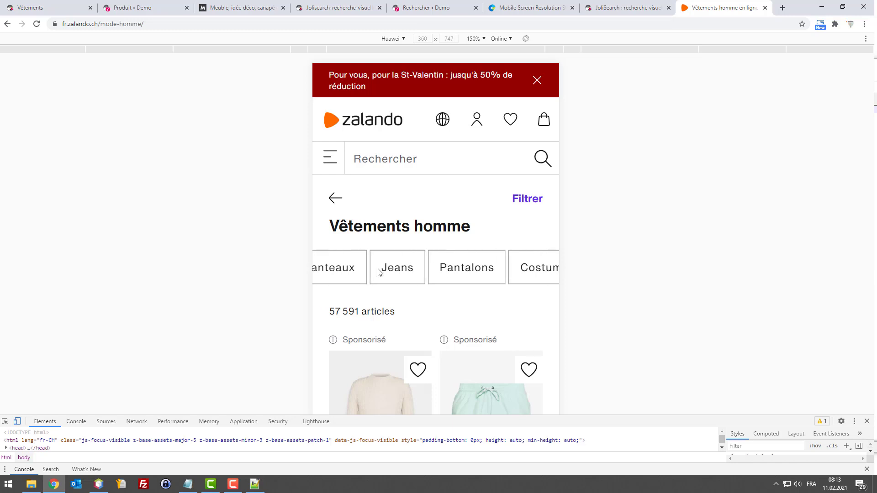
{"action": "scroll", "coordinate": [395, 269], "scroll_direction": "left", "scroll_amount": 10}
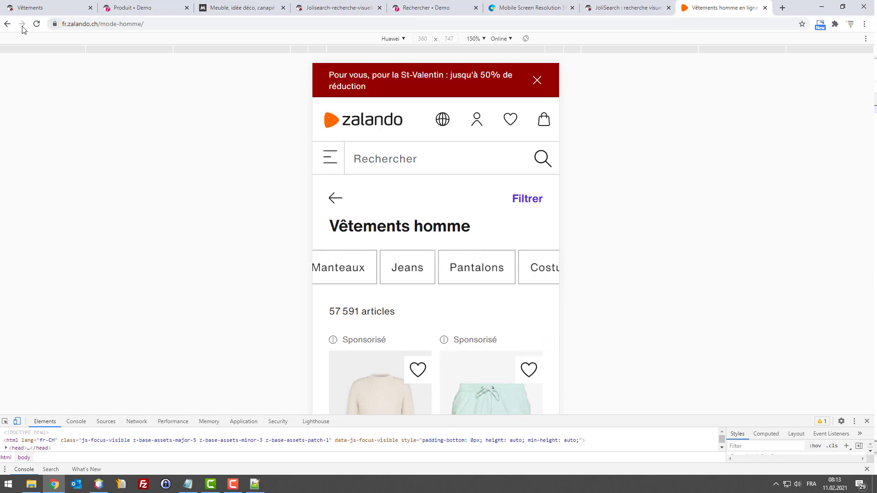
Return to the T-shirts & polos pour homme page and examine its horizontally scrolling subcategory strip.
{"action": "left_click", "coordinate": [7, 26]}
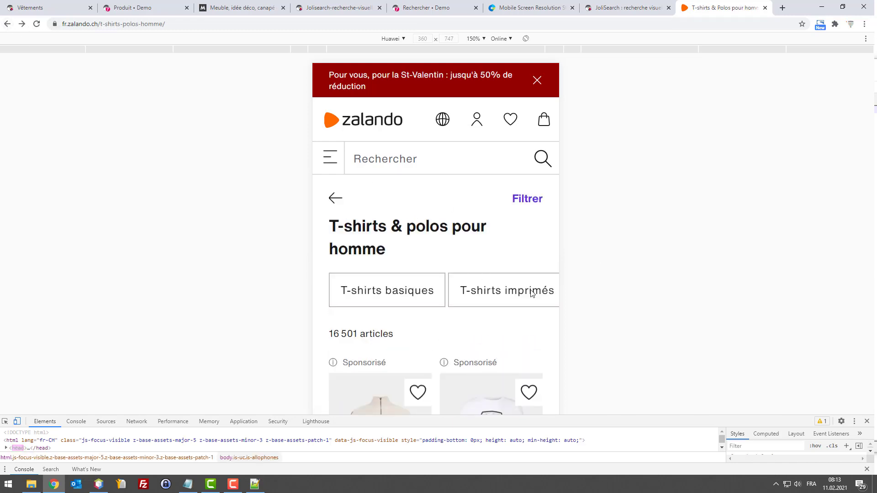
{"action": "scroll", "coordinate": [532, 293], "scroll_direction": "right", "scroll_amount": 4}
{"action": "scroll", "coordinate": [434, 285], "scroll_direction": "left", "scroll_amount": 4}
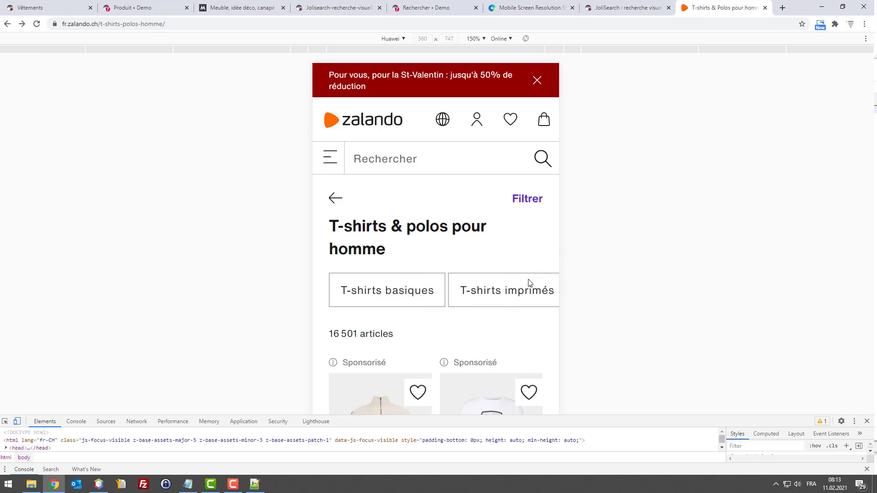
{"action": "scroll", "coordinate": [529, 284], "scroll_direction": "right", "scroll_amount": 2}
{"action": "scroll", "coordinate": [539, 285], "scroll_direction": "left", "scroll_amount": 2}
{"action": "scroll", "coordinate": [538, 292], "scroll_direction": "right", "scroll_amount": 3}
{"action": "scroll", "coordinate": [502, 299], "scroll_direction": "left", "scroll_amount": 3}
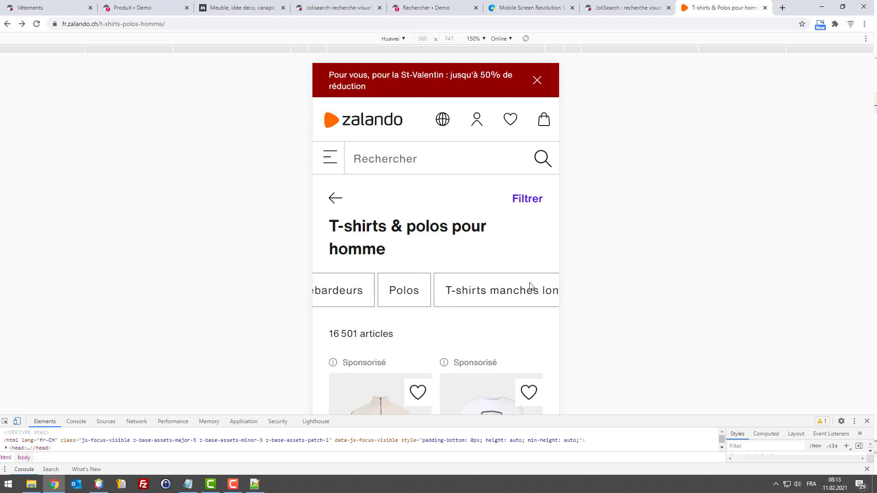
{"action": "scroll", "coordinate": [529, 297], "scroll_direction": "right", "scroll_amount": 4}
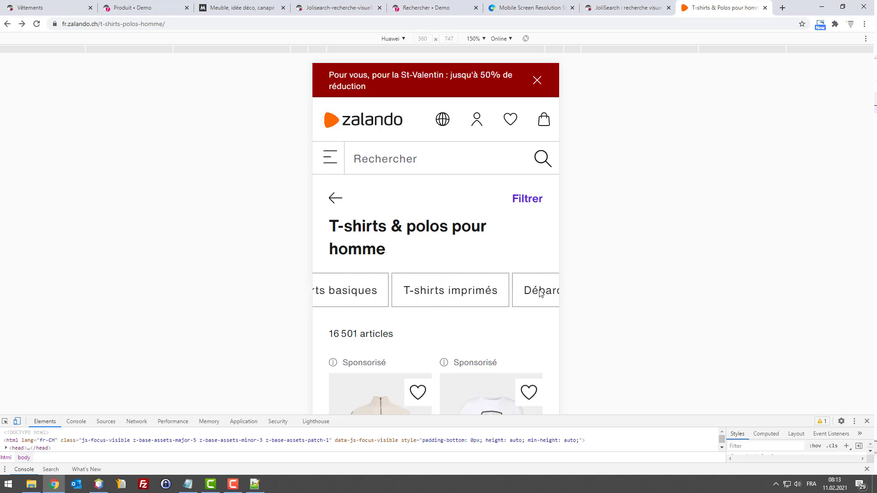
{"action": "left_click_drag", "start_coordinate": [373, 287], "coordinate": [556, 278]}
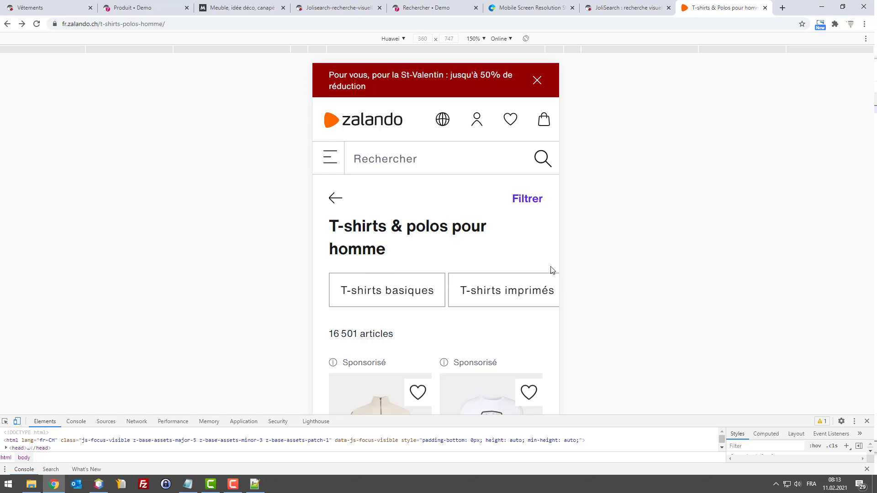
{"action": "left_click_drag", "start_coordinate": [561, 293], "coordinate": [369, 294]}
{"action": "scroll", "coordinate": [534, 288], "scroll_direction": "left", "scroll_amount": 5}
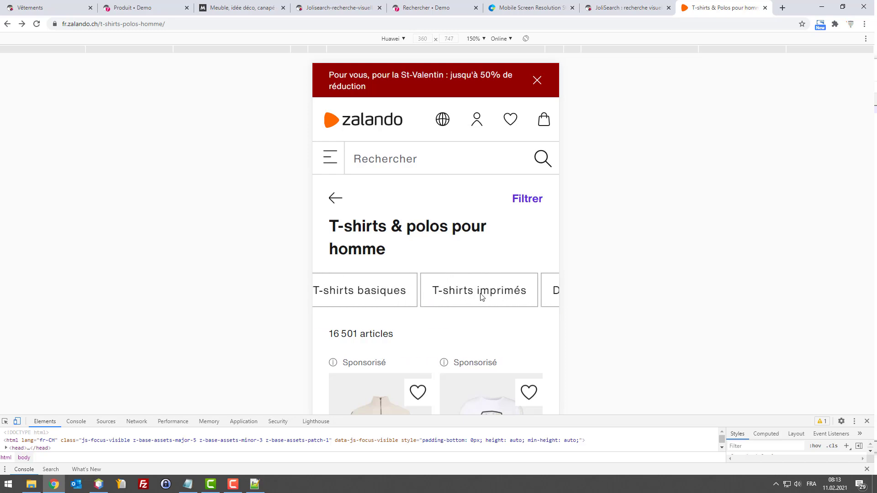
View Zalando's mobile filter list, close it and look through the T-shirt subcategories again.
{"action": "left_click", "coordinate": [530, 199]}
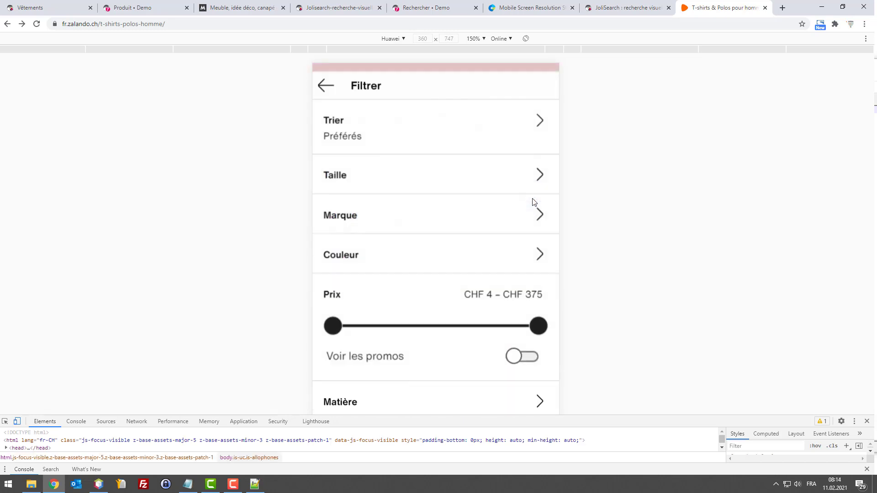
{"action": "left_click", "coordinate": [327, 83]}
{"action": "scroll", "coordinate": [509, 302], "scroll_direction": "right", "scroll_amount": 4}
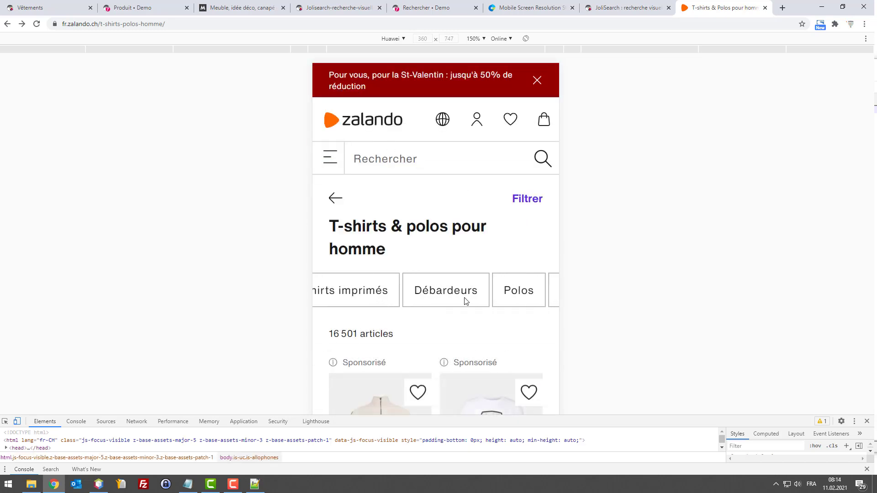
{"action": "left_click_drag", "start_coordinate": [465, 301], "coordinate": [284, 290]}
Examine the Motif options among Zalando's mobile filters, then go back to the product list and restore the desktop view.
{"action": "left_click", "coordinate": [526, 200]}
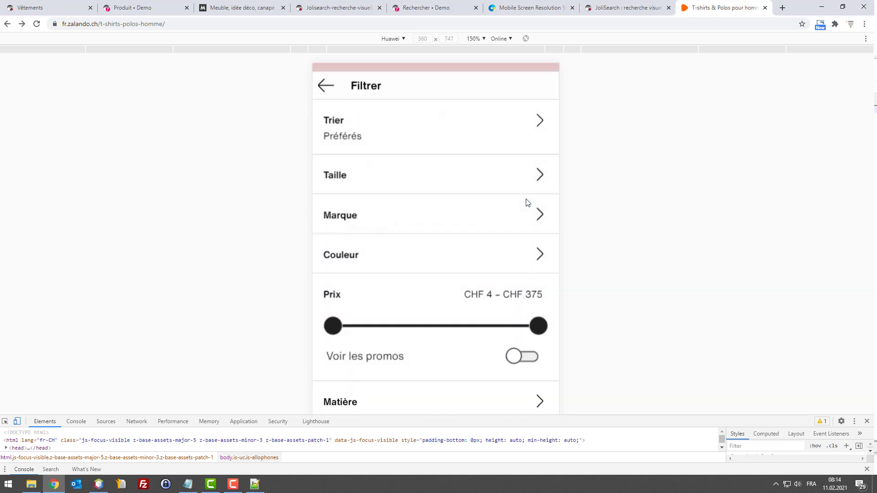
{"action": "scroll", "coordinate": [527, 186], "scroll_direction": "down", "scroll_amount": 5}
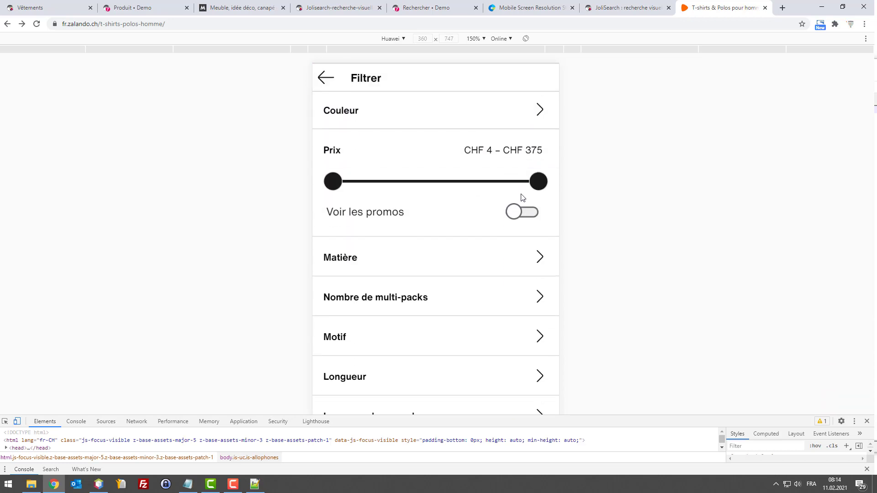
{"action": "left_click", "coordinate": [539, 246]}
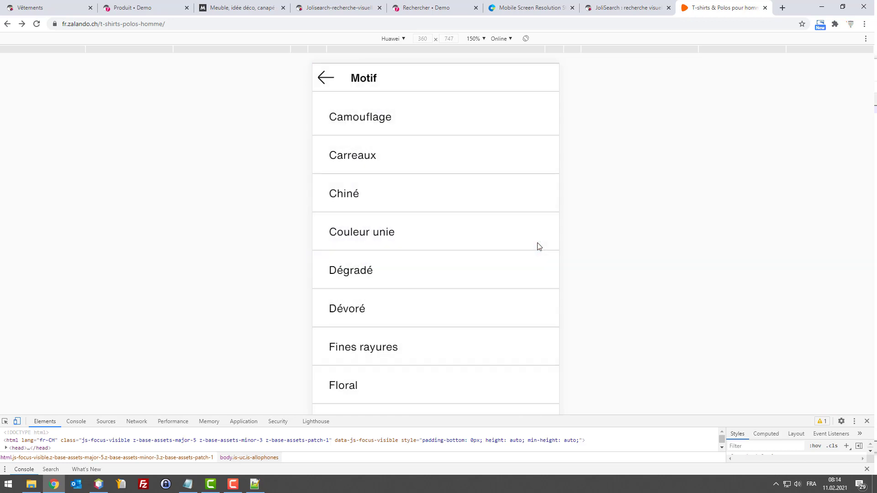
{"action": "scroll", "coordinate": [525, 245], "scroll_direction": "down", "scroll_amount": 5}
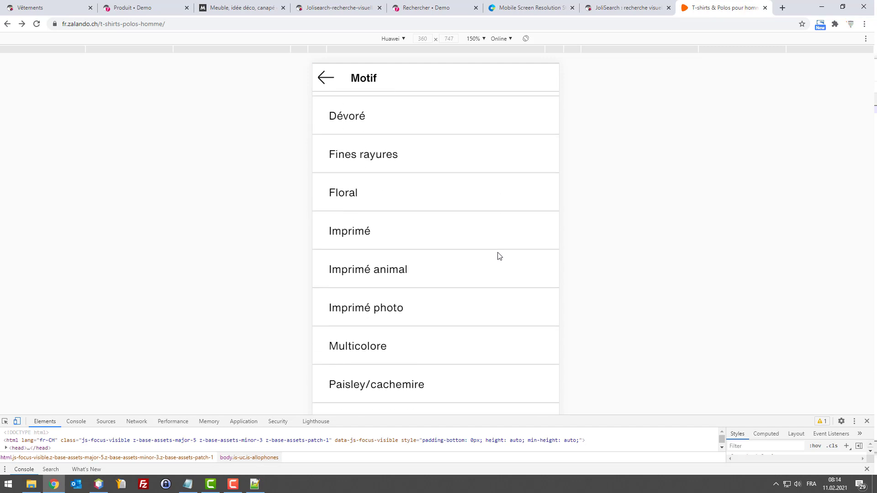
{"action": "left_click", "coordinate": [322, 79]}
{"action": "left_click", "coordinate": [324, 78]}
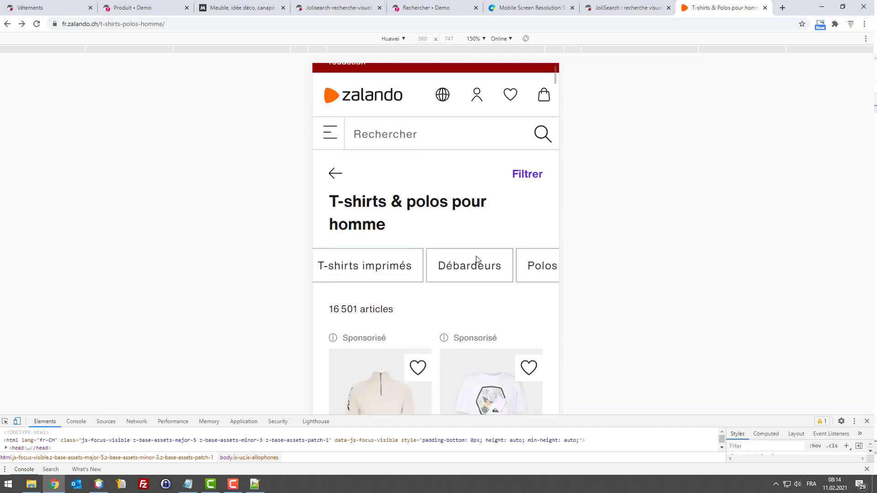
{"action": "scroll", "coordinate": [477, 259], "scroll_direction": "down", "scroll_amount": 1}
{"action": "key", "text": "F12"}
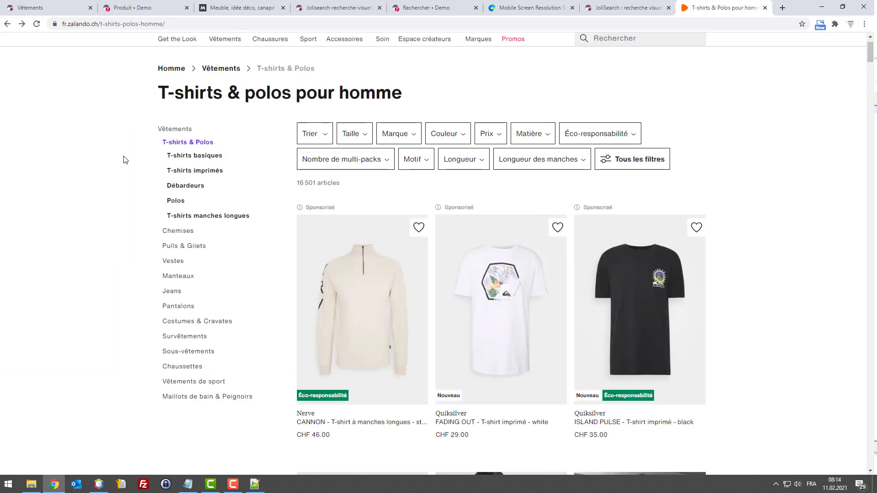
Open galaxus.ch in a new browser tab and set the site language to Français.
{"action": "key", "text": "ctrl+t"}
{"action": "type", "text": "ga"}
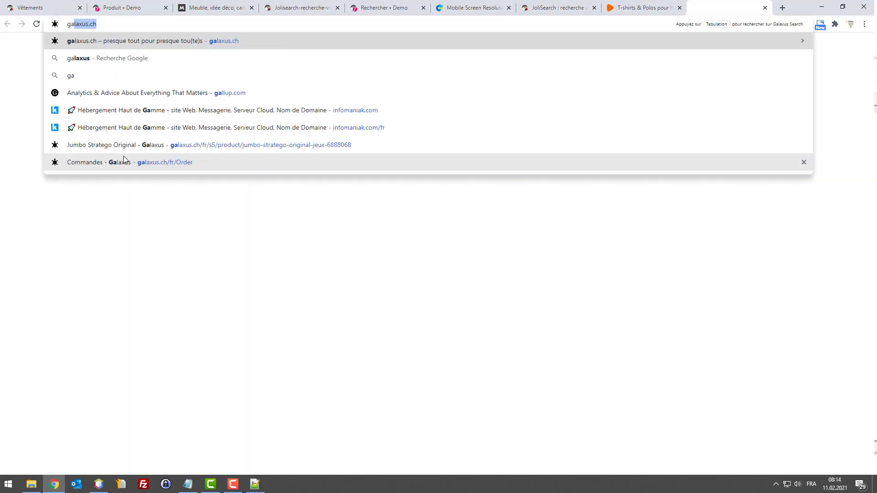
{"action": "key", "text": "Return"}
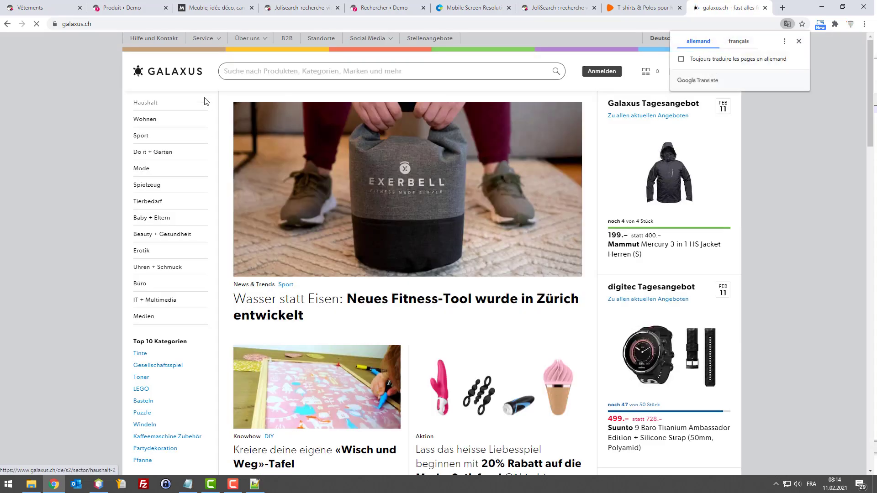
{"action": "left_click", "coordinate": [663, 38]}
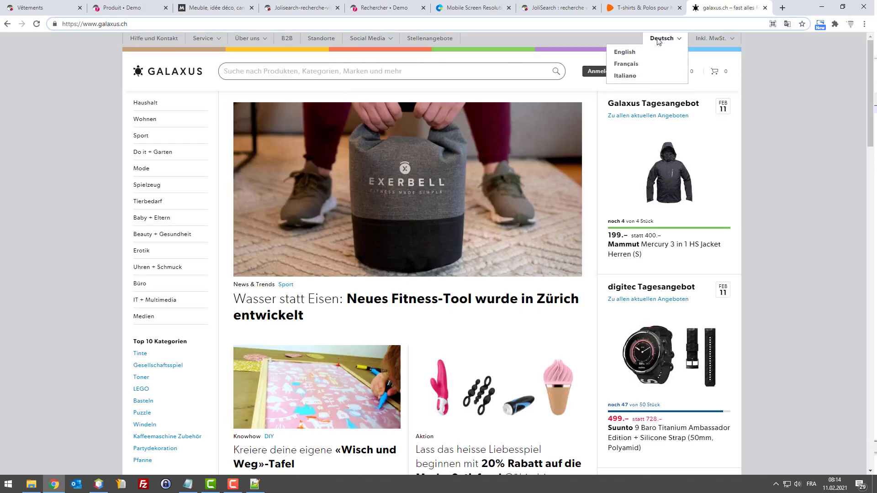
{"action": "left_click", "coordinate": [626, 64]}
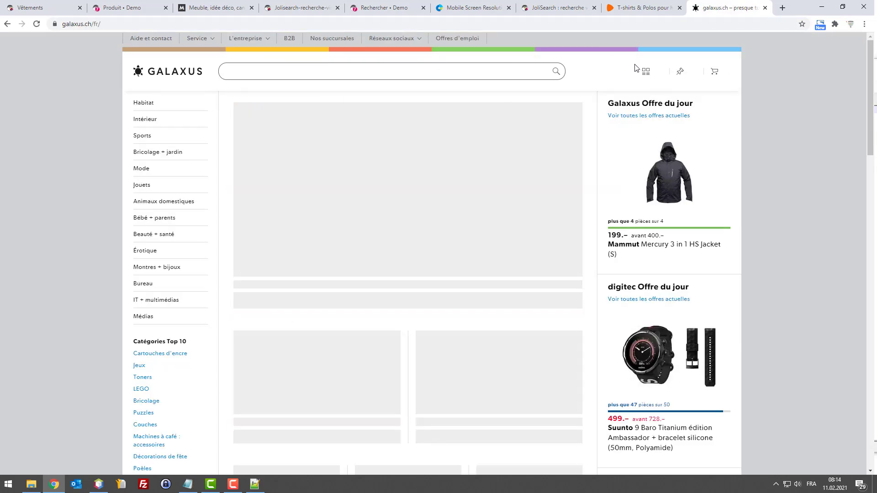
Browse Galaxus's Mode section, open its Chaussettes category and examine the filters offered above the products.
{"action": "left_click", "coordinate": [145, 170]}
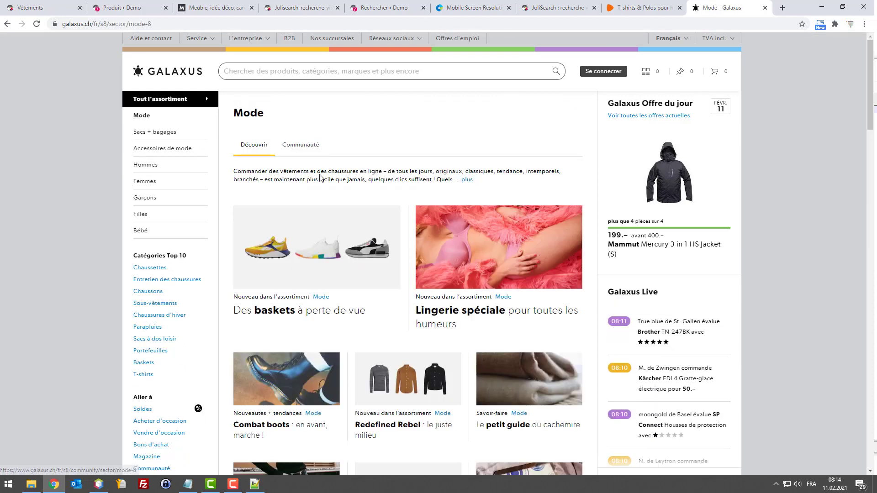
{"action": "scroll", "coordinate": [328, 186], "scroll_direction": "down", "scroll_amount": 7}
{"action": "scroll", "coordinate": [256, 199], "scroll_direction": "down", "scroll_amount": 5}
{"action": "scroll", "coordinate": [256, 199], "scroll_direction": "up", "scroll_amount": 12}
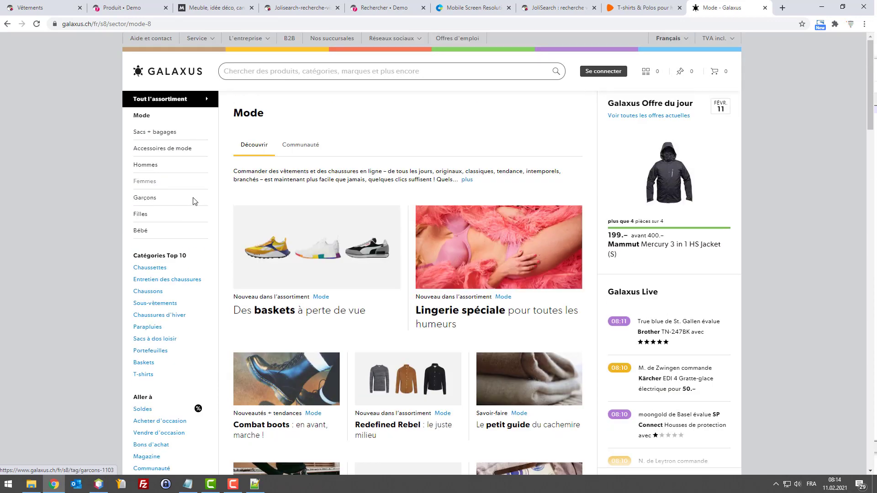
{"action": "left_click", "coordinate": [153, 268]}
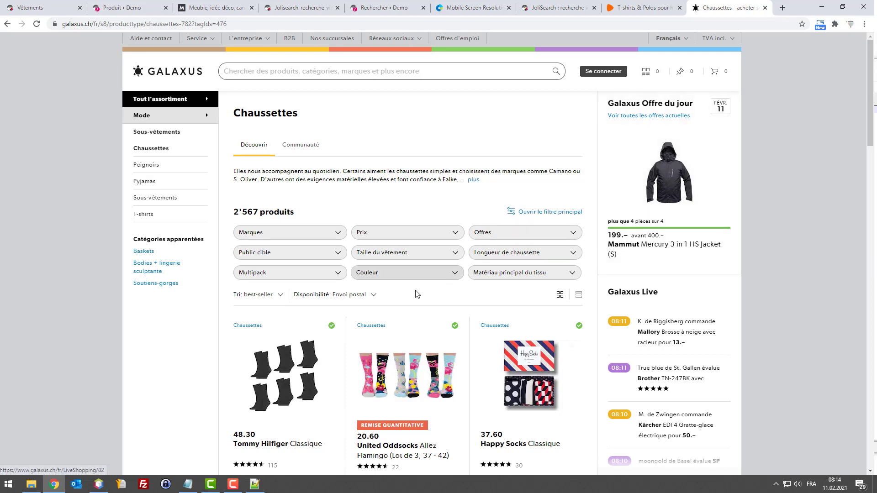
{"action": "scroll", "coordinate": [425, 290], "scroll_direction": "down", "scroll_amount": 2}
{"action": "scroll", "coordinate": [435, 291], "scroll_direction": "up", "scroll_amount": 2}
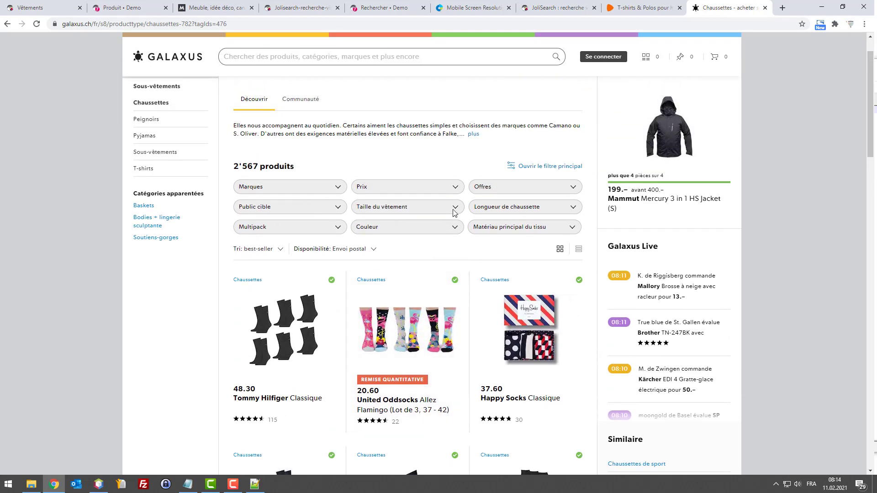
Compare Zalando's filters with those of Galaxus, viewing the Longueur de chaussette and Multipack options for socks.
{"action": "left_click", "coordinate": [652, 8]}
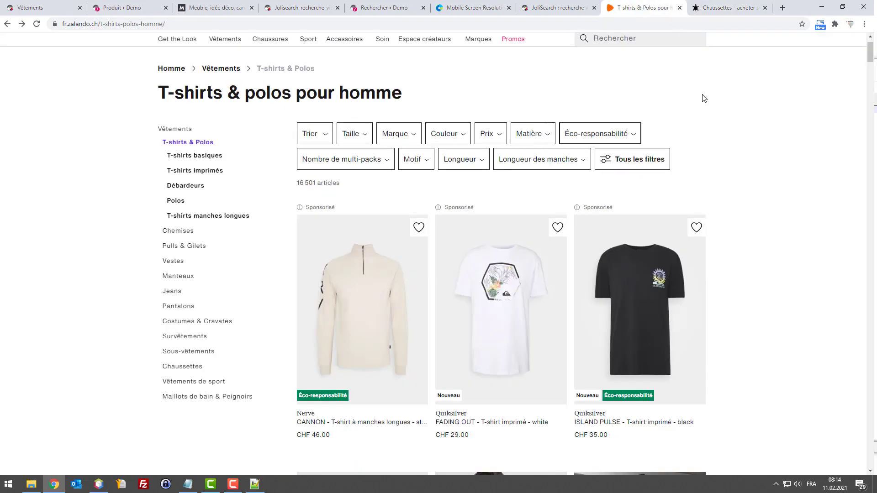
{"action": "left_click", "coordinate": [721, 6]}
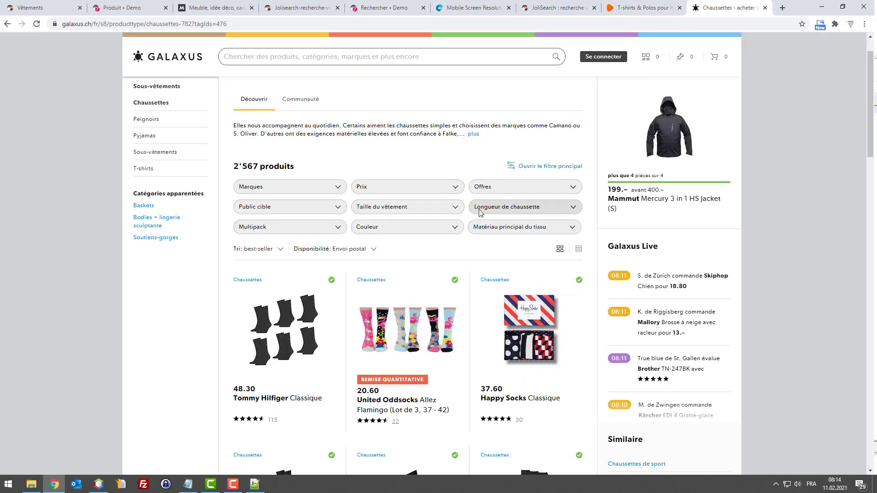
{"action": "left_click", "coordinate": [519, 208]}
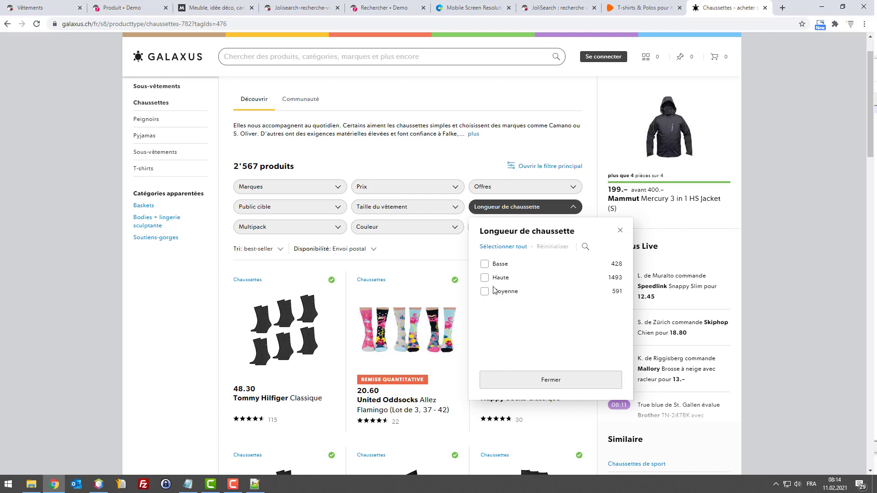
{"action": "left_click", "coordinate": [301, 230]}
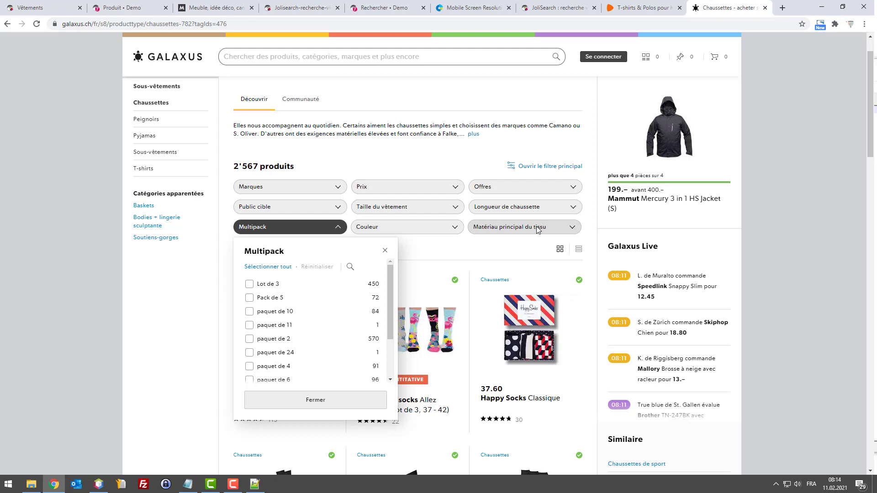
Open the United Oddsocks Allez Flamingo product in a new tab and compare its page with the Chaussettes filter list.
{"action": "right_click", "coordinate": [436, 306]}
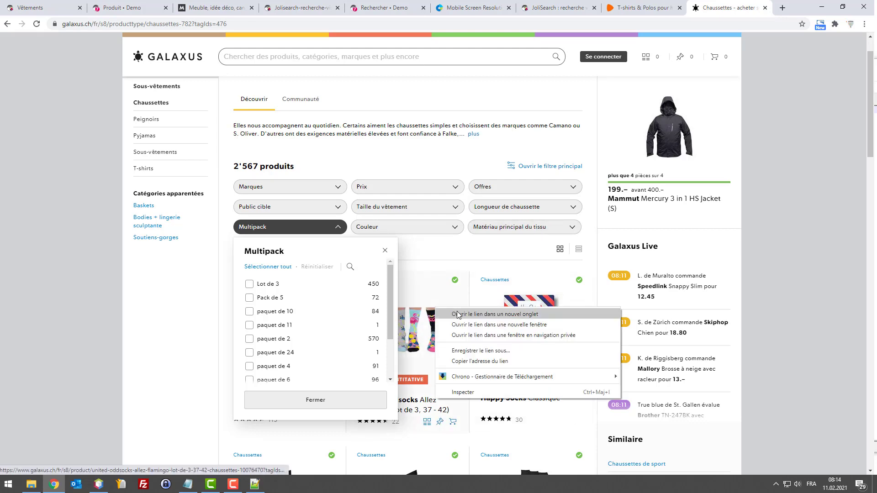
{"action": "left_click", "coordinate": [457, 313]}
{"action": "key", "text": "ctrl+Tab"}
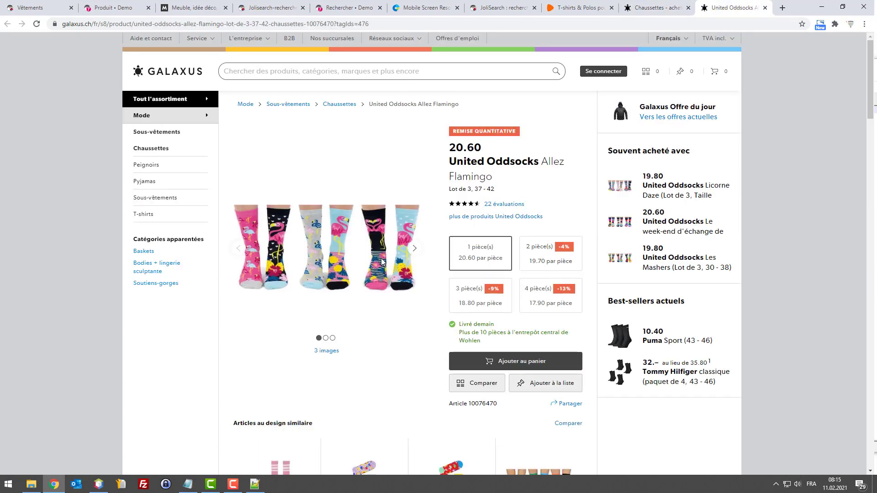
{"action": "key", "text": "ctrl+shift+Tab"}
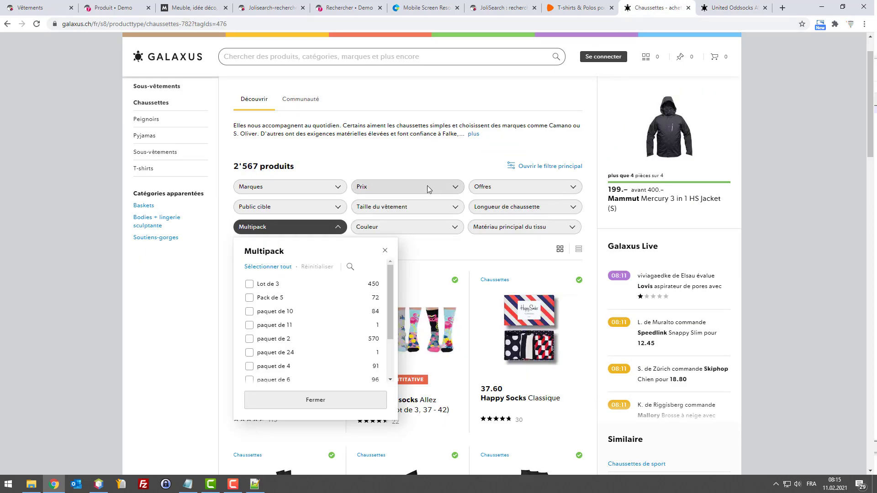
{"action": "left_click", "coordinate": [730, 5]}
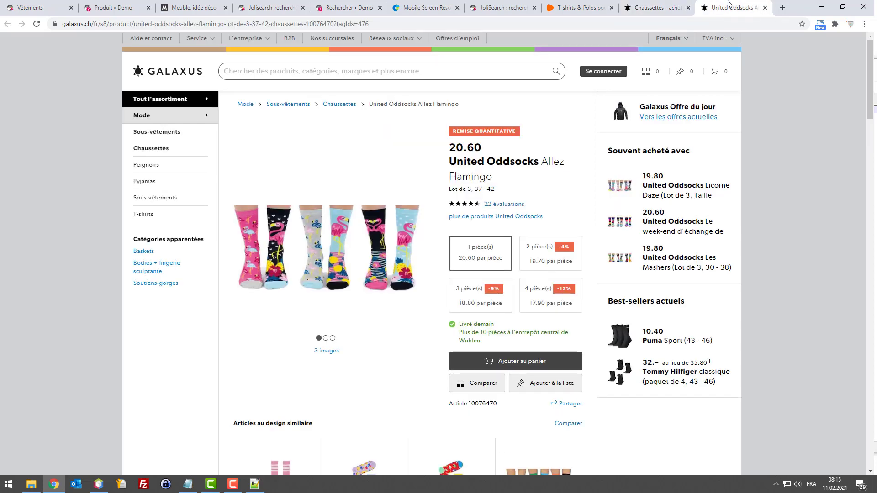
{"action": "left_click", "coordinate": [681, 4]}
Return to the demo store's Vêtements category, close its mobile filter list, and view the products in mobile and desktop layouts.
{"action": "left_click", "coordinate": [41, 8]}
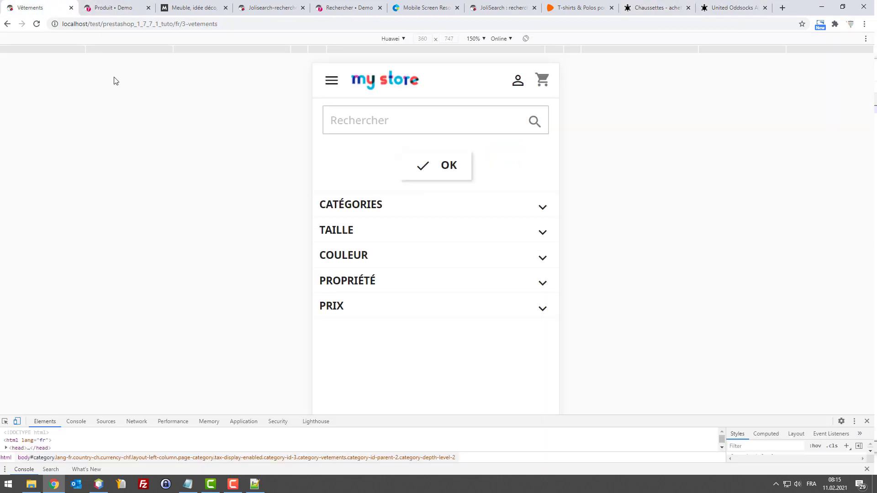
{"action": "left_click", "coordinate": [437, 173]}
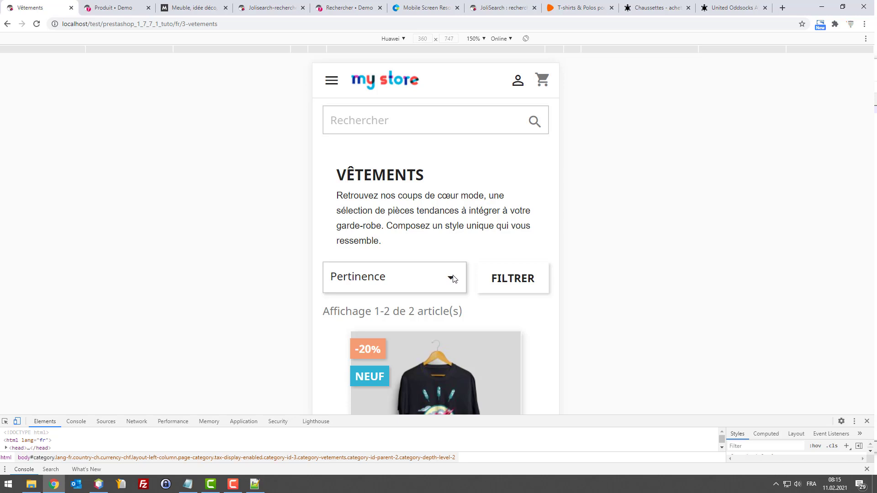
{"action": "scroll", "coordinate": [502, 260], "scroll_direction": "down", "scroll_amount": 3}
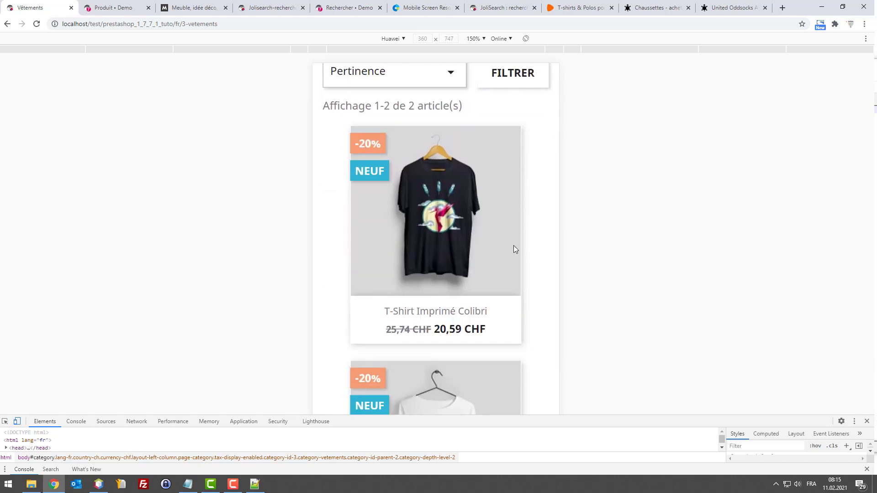
{"action": "scroll", "coordinate": [513, 247], "scroll_direction": "up", "scroll_amount": 1}
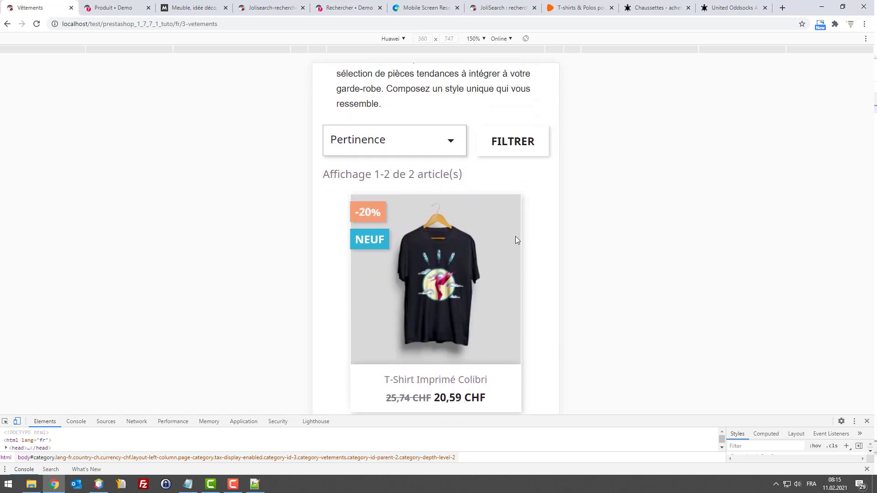
{"action": "key", "text": "F12"}
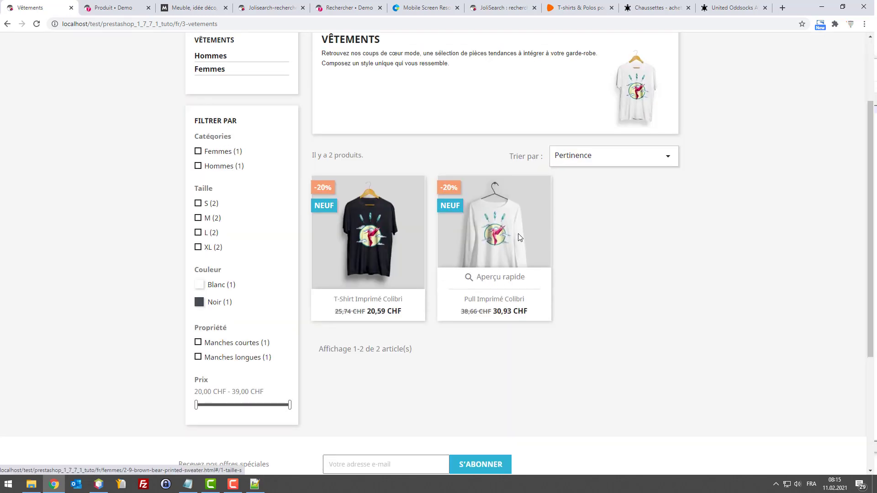
{"action": "scroll", "coordinate": [698, 205], "scroll_direction": "up", "scroll_amount": 3}
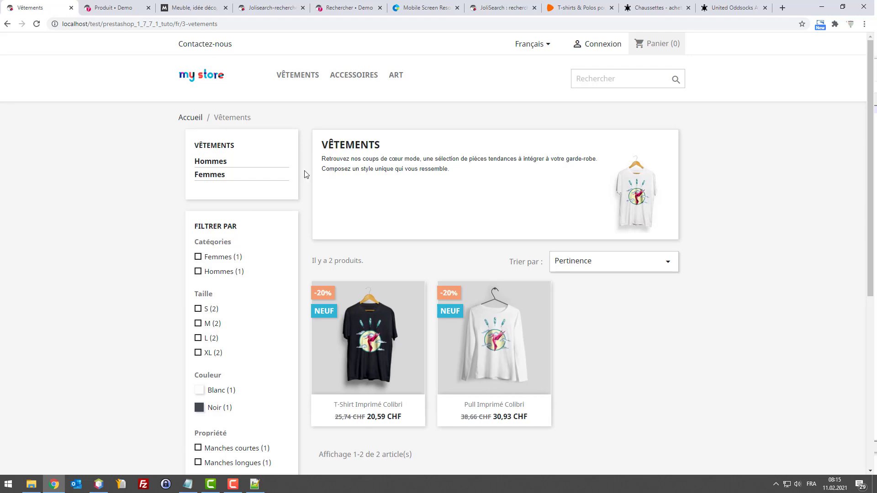
Go to the store's home page, switch to the mobile view and open the framed poster The Adventure Begins.
{"action": "left_click", "coordinate": [204, 74]}
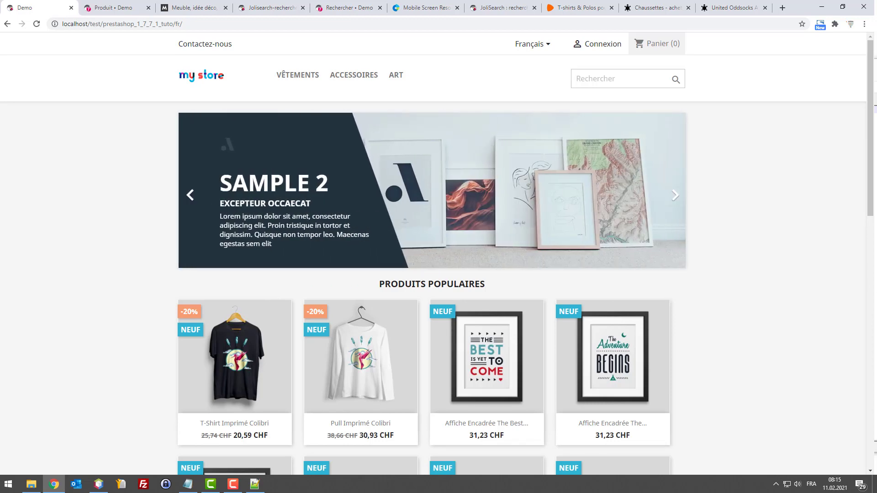
{"action": "scroll", "coordinate": [667, 294], "scroll_direction": "down", "scroll_amount": 4}
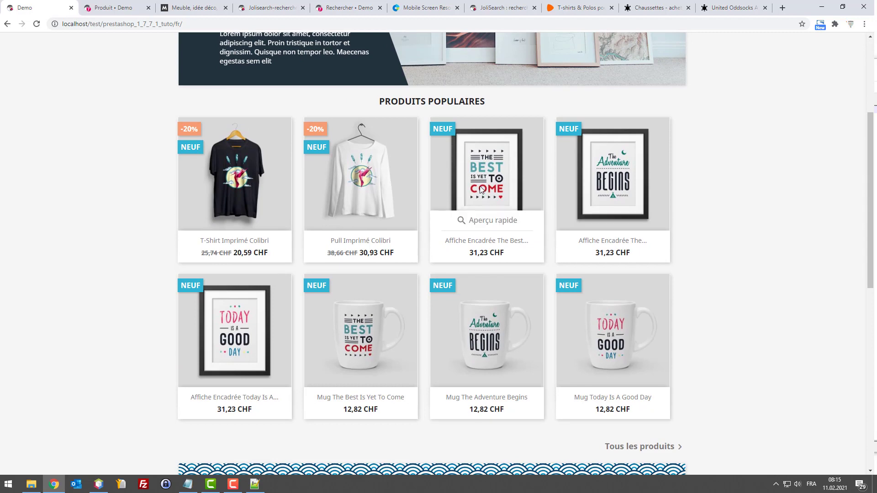
{"action": "key", "text": "F12"}
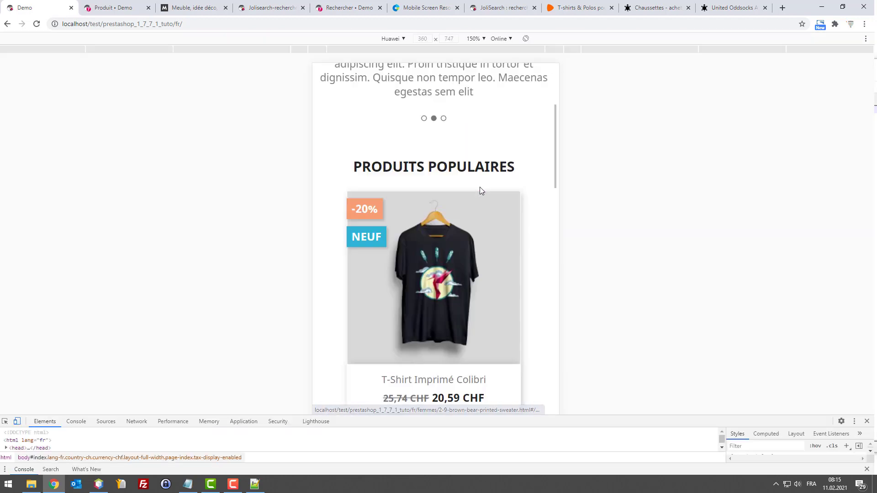
{"action": "scroll", "coordinate": [482, 219], "scroll_direction": "down", "scroll_amount": 10}
{"action": "scroll", "coordinate": [483, 247], "scroll_direction": "down", "scroll_amount": 5}
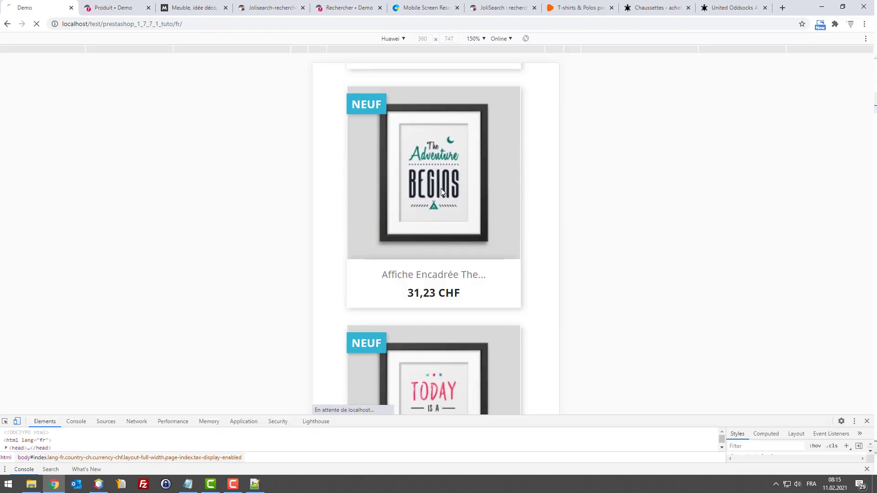
{"action": "left_click", "coordinate": [440, 189]}
Examine the poster's mobile product page from the reassurance blocks down to the description and the Commentaires section.
{"action": "scroll", "coordinate": [450, 223], "scroll_direction": "down", "scroll_amount": 5}
{"action": "scroll", "coordinate": [466, 278], "scroll_direction": "down", "scroll_amount": 5}
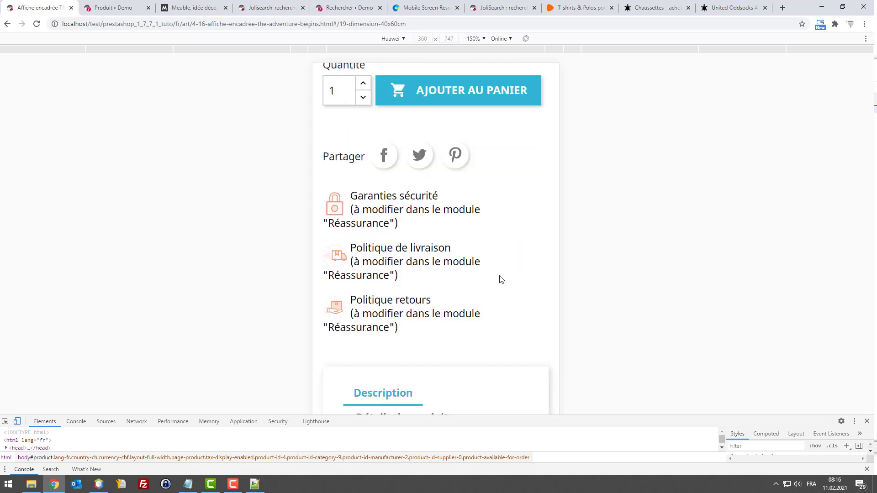
{"action": "scroll", "coordinate": [500, 279], "scroll_direction": "down", "scroll_amount": 5}
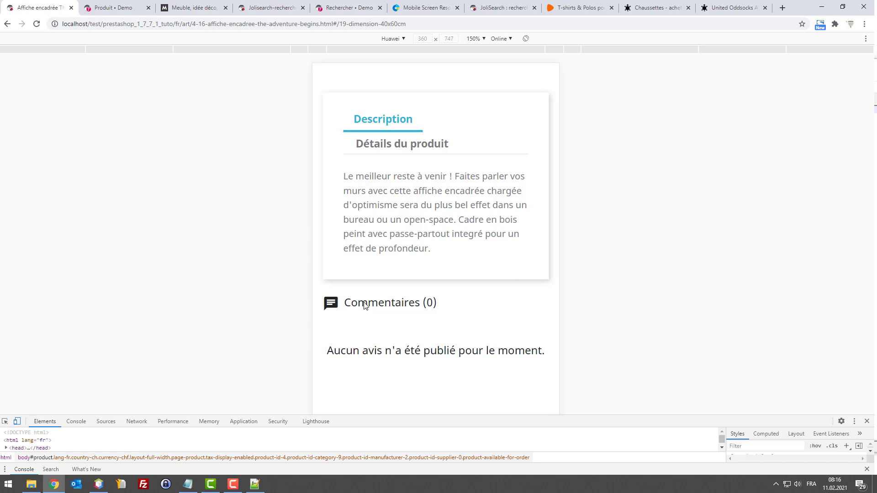
{"action": "scroll", "coordinate": [412, 309], "scroll_direction": "down", "scroll_amount": 3}
{"action": "scroll", "coordinate": [413, 309], "scroll_direction": "up", "scroll_amount": 15}
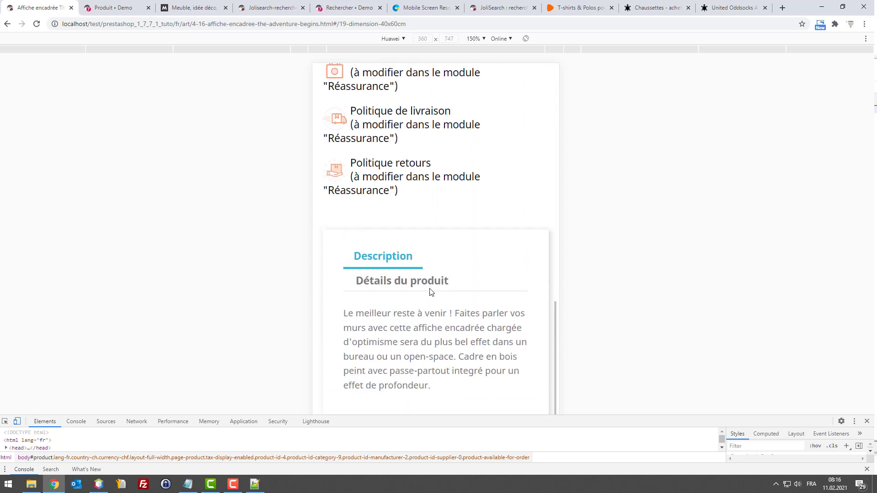
{"action": "scroll", "coordinate": [469, 260], "scroll_direction": "down", "scroll_amount": 14}
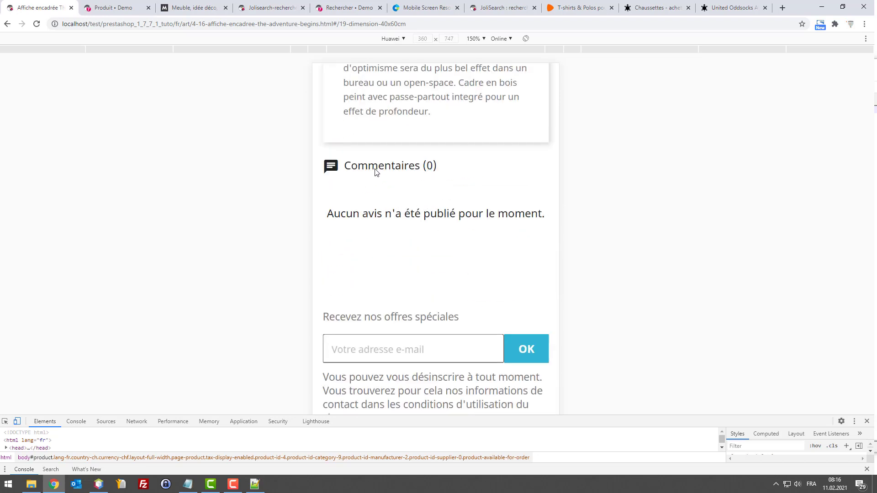
Open the module manager in the PrestaShop back office and search the modules for "comm".
{"action": "left_click", "coordinate": [123, 7]}
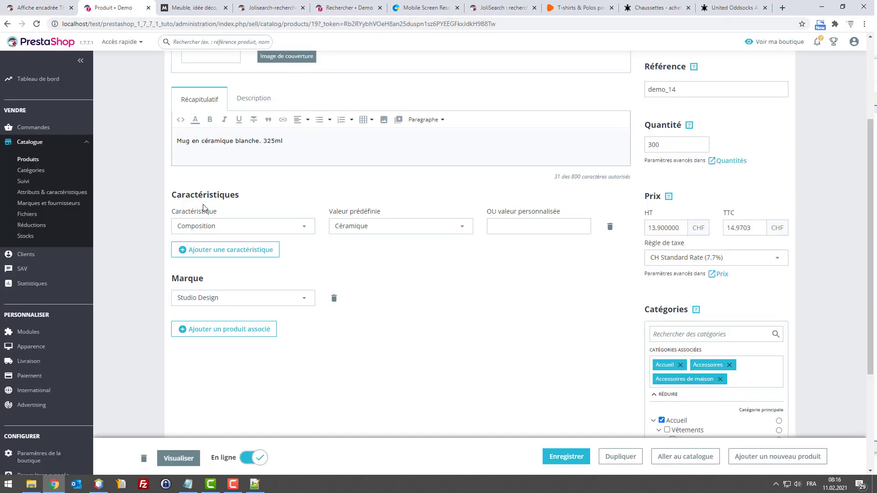
{"action": "mouse_move", "coordinate": [37, 335]}
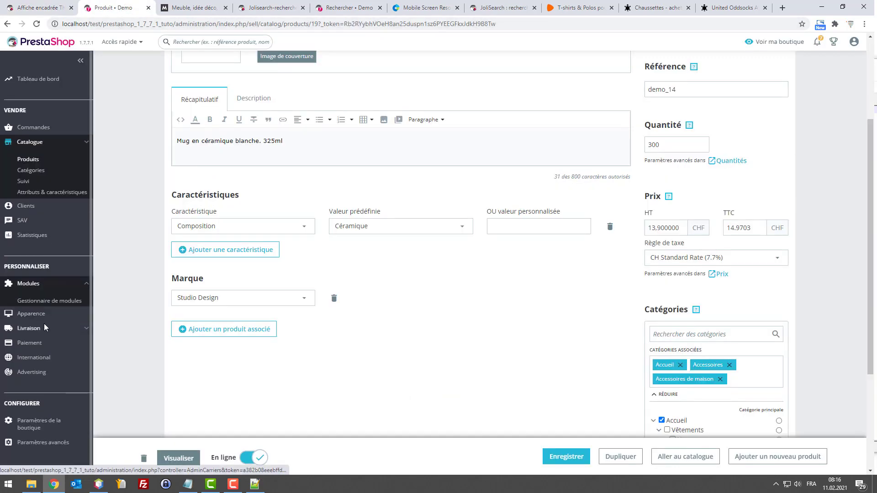
{"action": "left_click", "coordinate": [49, 254]}
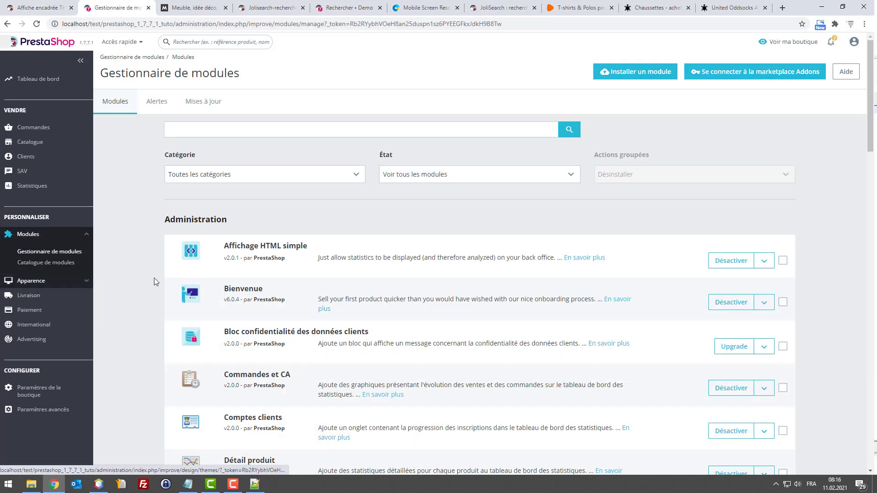
{"action": "left_click", "coordinate": [227, 133]}
{"action": "type", "text": "desac"}
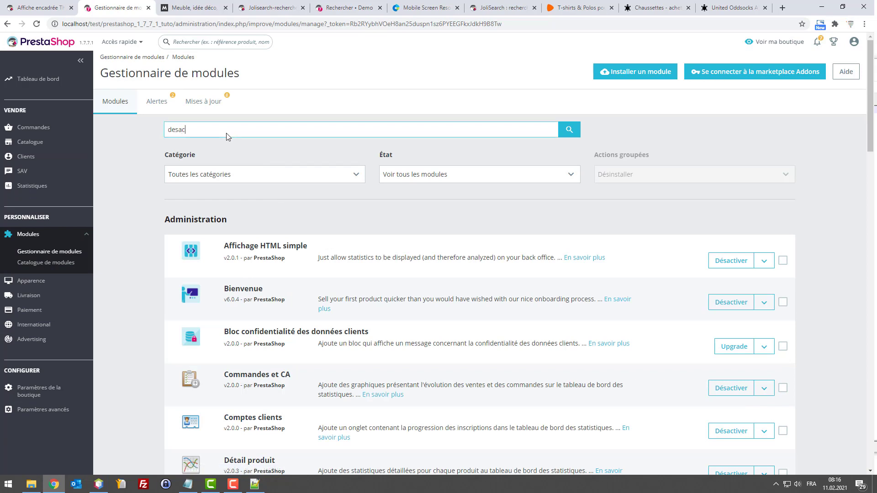
{"action": "double_click", "coordinate": [227, 136]}
{"action": "type", "text": "comm"}
{"action": "key", "text": "Return"}
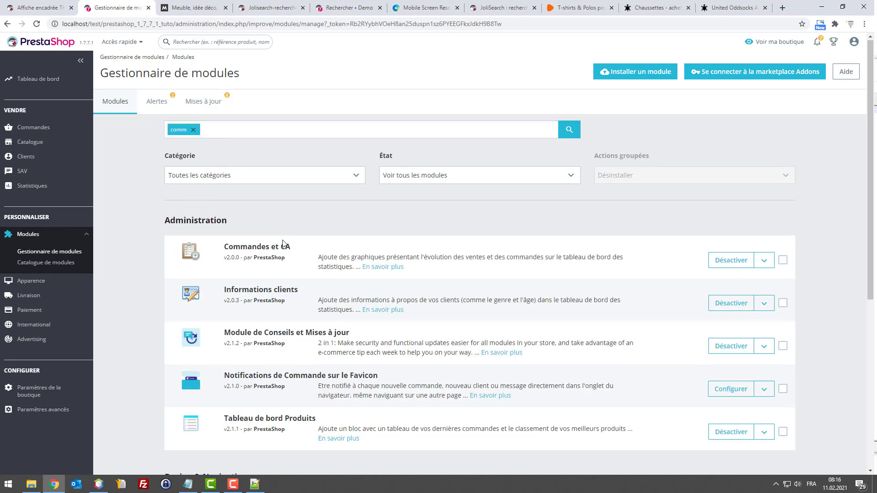
Disable the Commentaires produits module under Design & Navigation and confirm the deactivation.
{"action": "scroll", "coordinate": [397, 257], "scroll_direction": "down", "scroll_amount": 5}
{"action": "scroll", "coordinate": [397, 257], "scroll_direction": "up", "scroll_amount": 5}
{"action": "scroll", "coordinate": [494, 309], "scroll_direction": "down", "scroll_amount": 6}
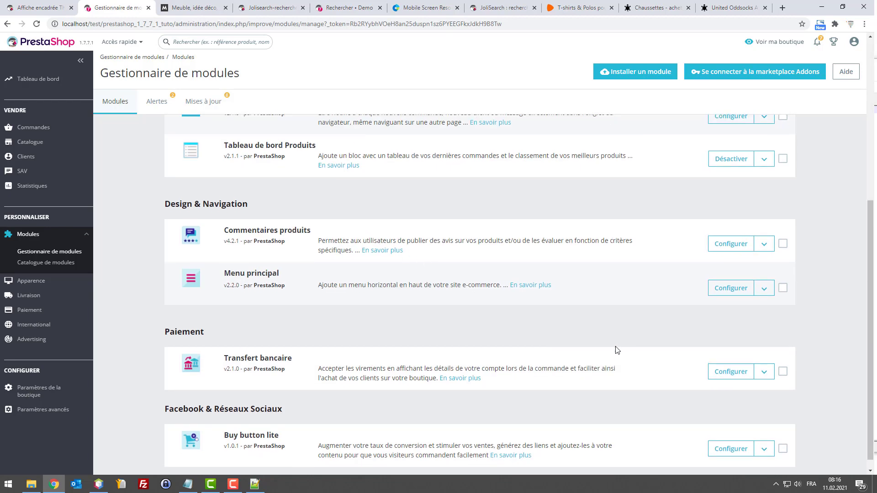
{"action": "scroll", "coordinate": [617, 348], "scroll_direction": "down", "scroll_amount": 1}
{"action": "left_click", "coordinate": [764, 232]}
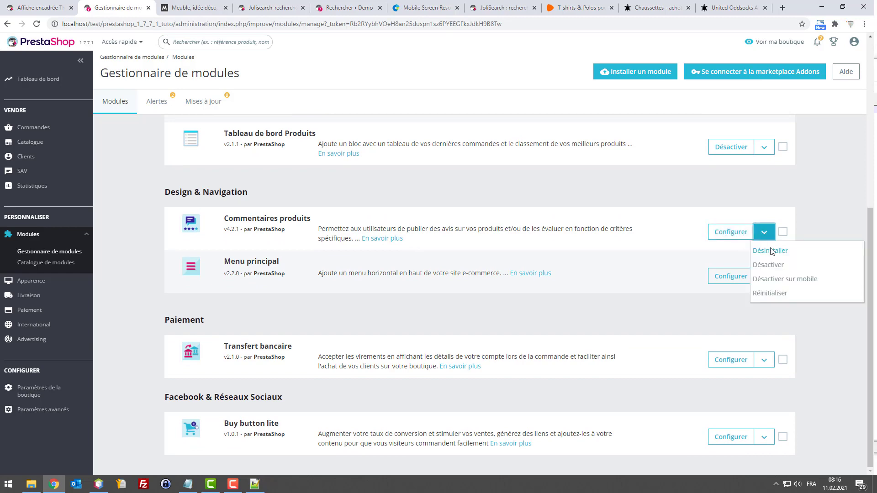
{"action": "left_click", "coordinate": [771, 266]}
{"action": "left_click", "coordinate": [537, 131]}
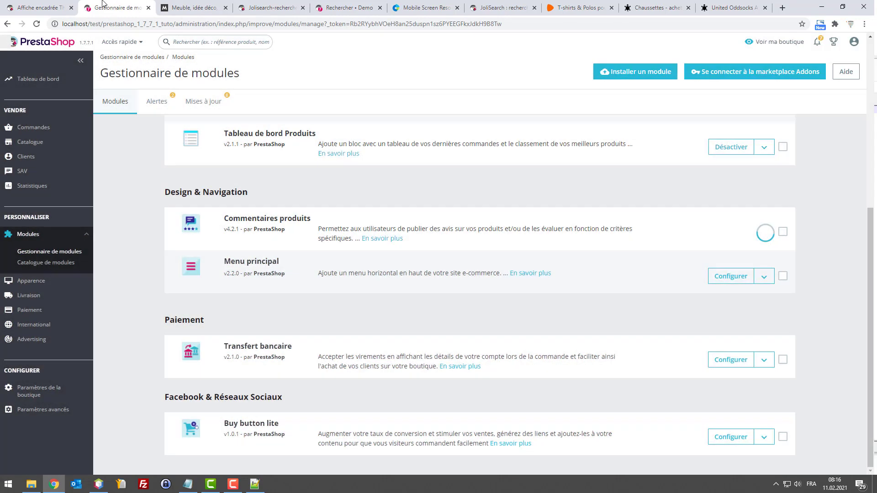
Reload the poster's mobile product page and check the area below the description for the comments section.
{"action": "left_click", "coordinate": [39, 7]}
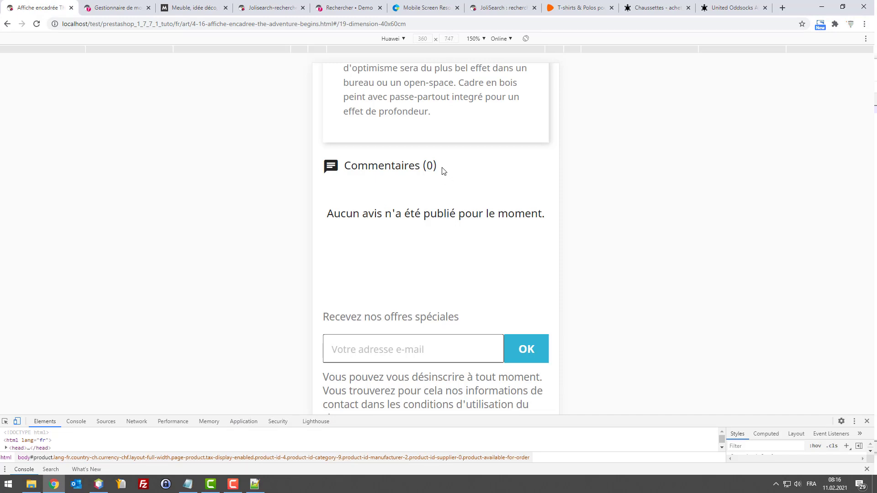
{"action": "key", "text": "F5"}
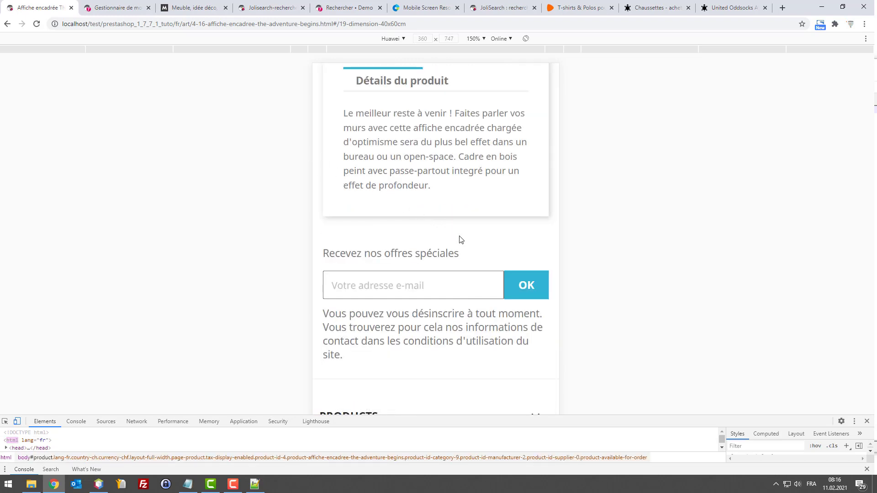
{"action": "left_click_drag", "start_coordinate": [513, 427], "coordinate": [541, 399]}
{"action": "scroll", "coordinate": [519, 298], "scroll_direction": "up", "scroll_amount": 10}
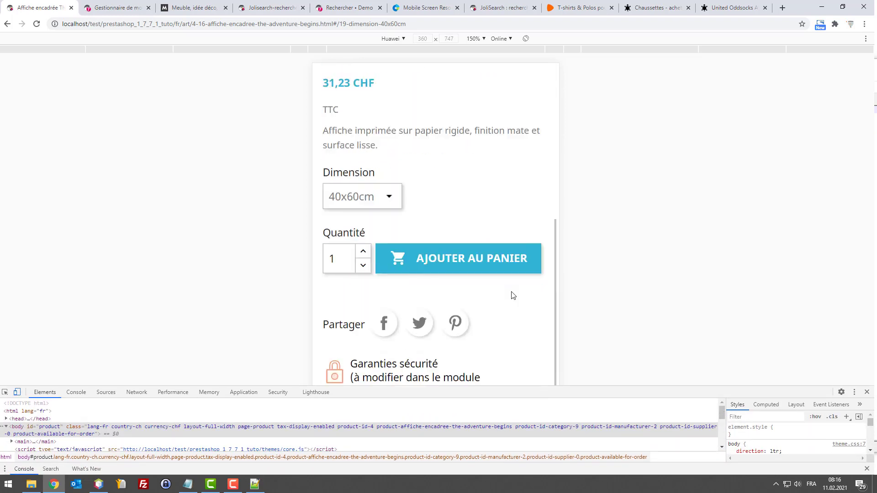
{"action": "scroll", "coordinate": [513, 295], "scroll_direction": "down", "scroll_amount": 8}
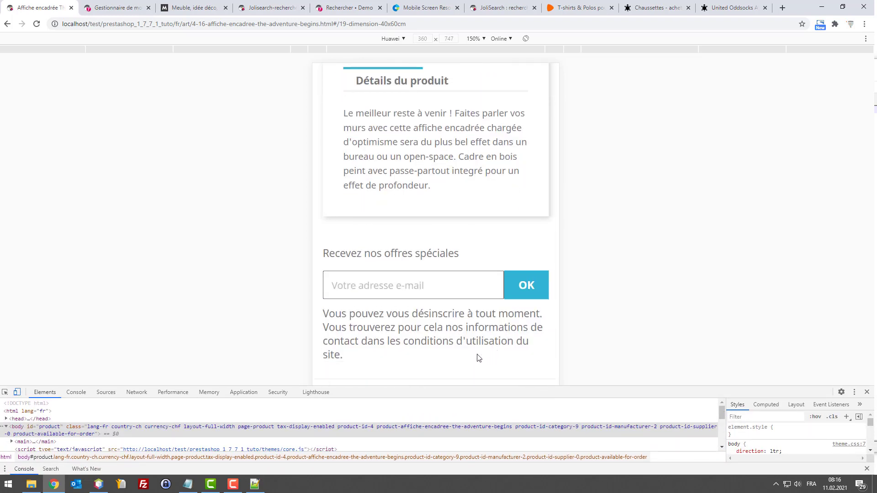
{"action": "scroll", "coordinate": [475, 347], "scroll_direction": "up", "scroll_amount": 10}
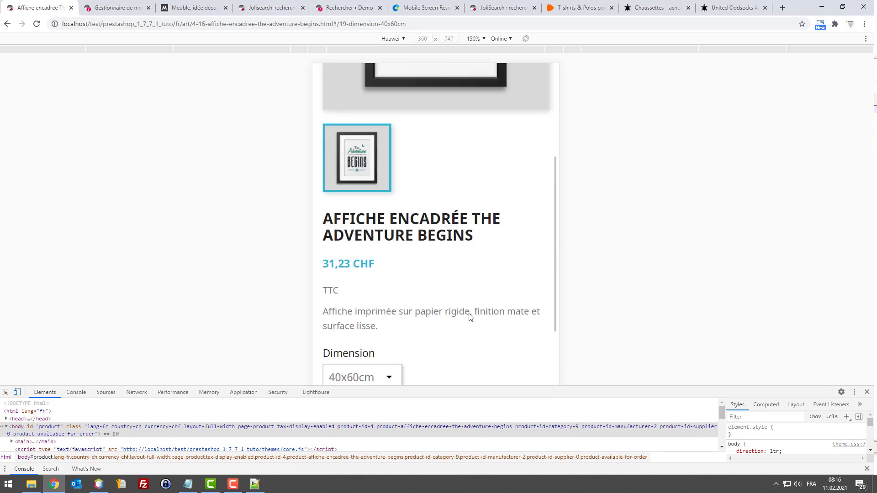
Review the order of image, title, price, dimension and add-to-cart elements on the poster's mobile product page.
{"action": "scroll", "coordinate": [473, 306], "scroll_direction": "up", "scroll_amount": 5}
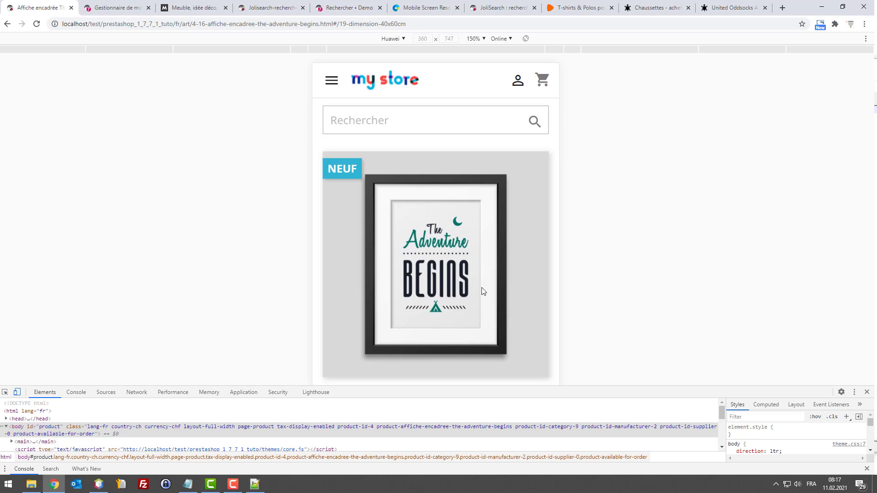
{"action": "scroll", "coordinate": [475, 290], "scroll_direction": "down", "scroll_amount": 10}
{"action": "scroll", "coordinate": [476, 261], "scroll_direction": "up", "scroll_amount": 5}
{"action": "scroll", "coordinate": [470, 237], "scroll_direction": "down", "scroll_amount": 5}
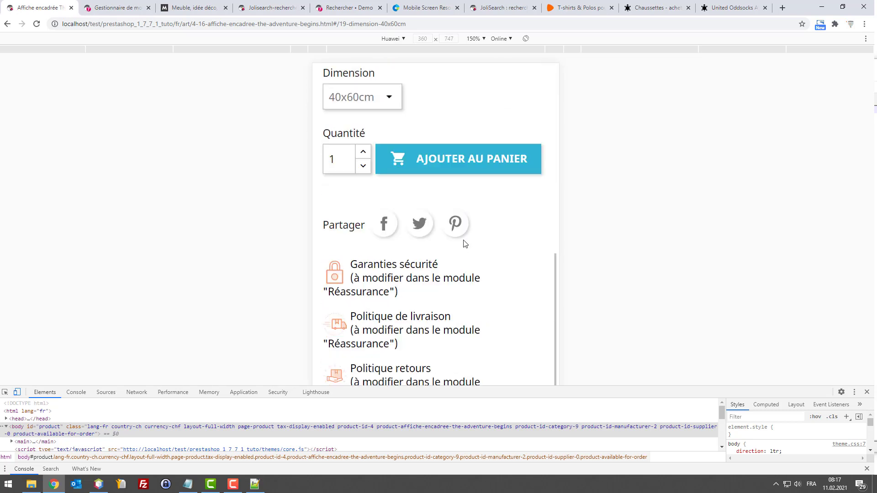
{"action": "scroll", "coordinate": [448, 219], "scroll_direction": "up", "scroll_amount": 5}
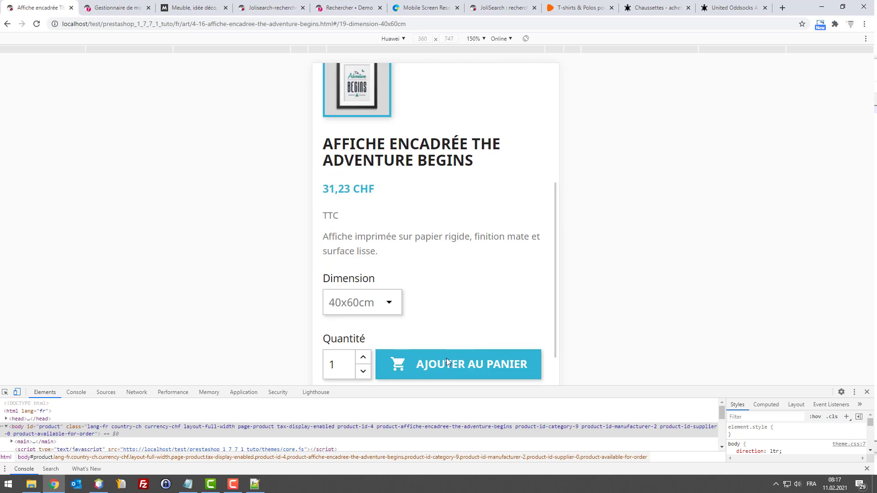
{"action": "scroll", "coordinate": [526, 228], "scroll_direction": "up", "scroll_amount": 8}
{"action": "scroll", "coordinate": [486, 214], "scroll_direction": "down", "scroll_amount": 6}
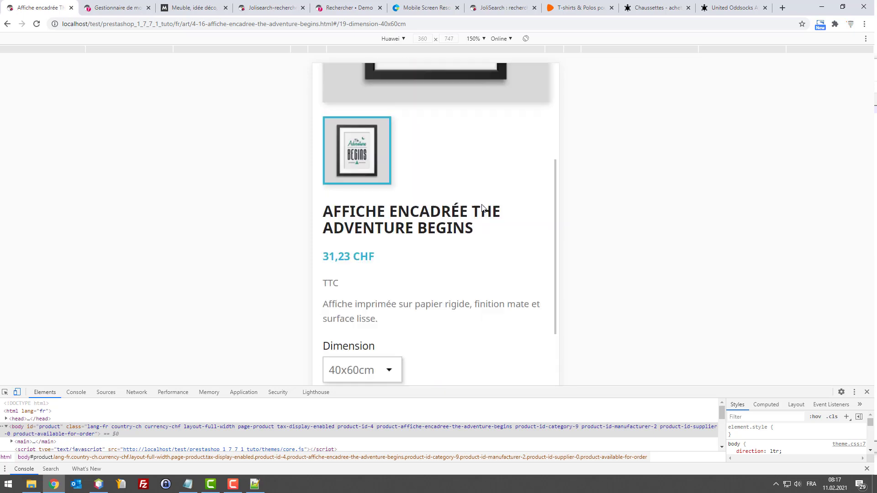
Inspect the mobile page's add-to-cart button and add a margin-top of 200px to its .product-actions .add-to-cart rule.
{"action": "scroll", "coordinate": [489, 223], "scroll_direction": "down", "scroll_amount": 5}
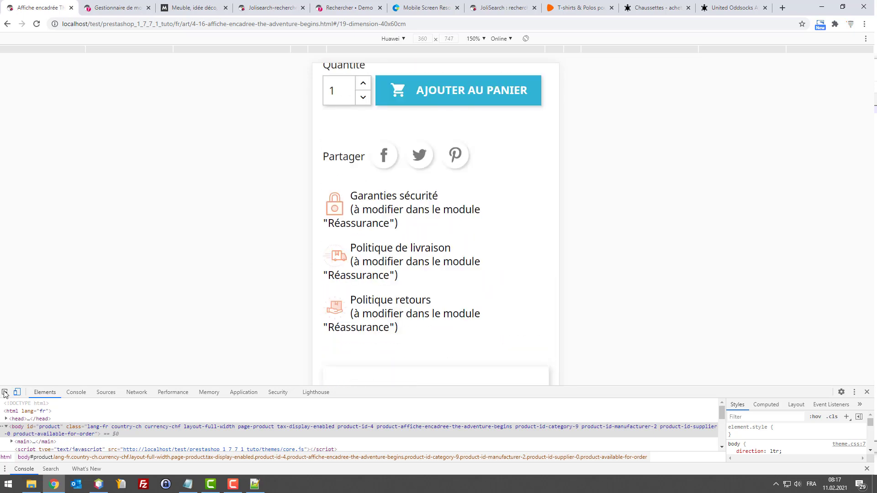
{"action": "left_click", "coordinate": [5, 393]}
{"action": "left_click", "coordinate": [390, 101]}
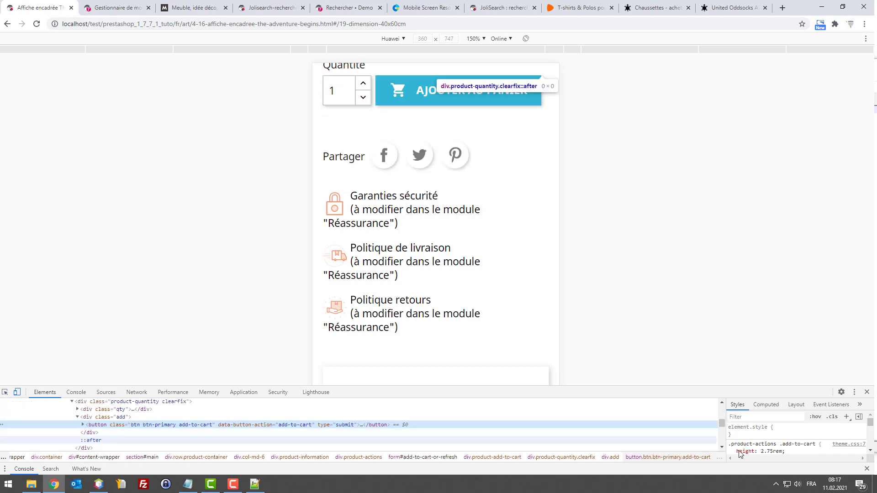
{"action": "left_click_drag", "start_coordinate": [742, 388], "coordinate": [742, 265]}
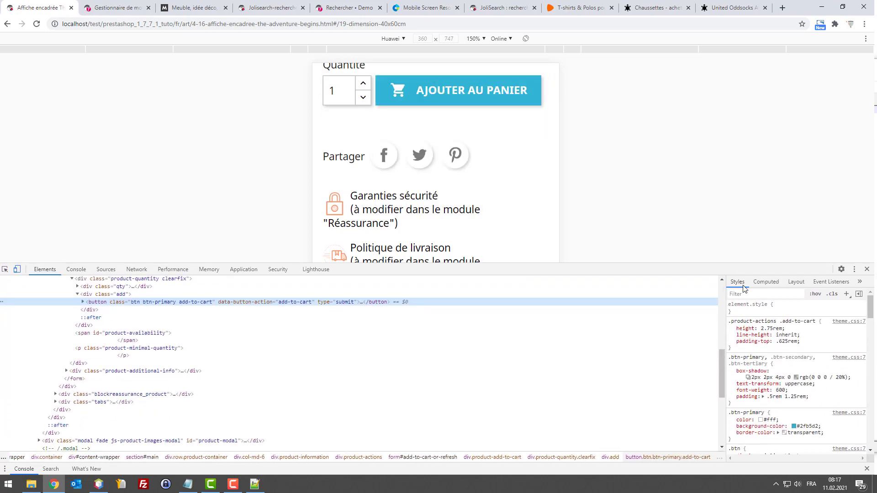
{"action": "left_click", "coordinate": [779, 342]}
{"action": "key", "text": "Return"}
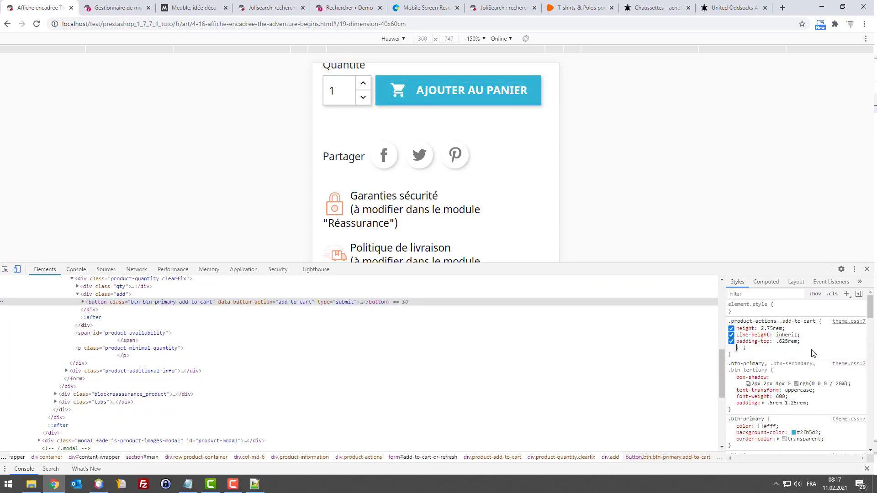
{"action": "type", "text": "margin-top"}
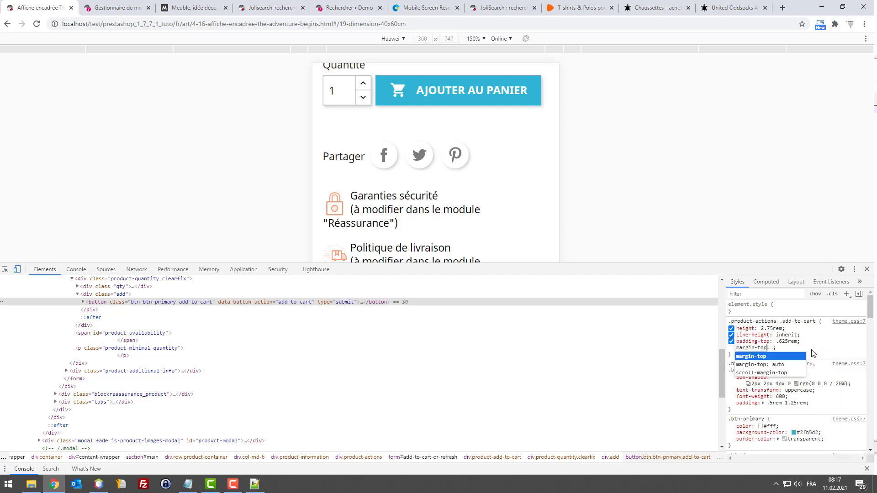
{"action": "key", "text": "Return"}
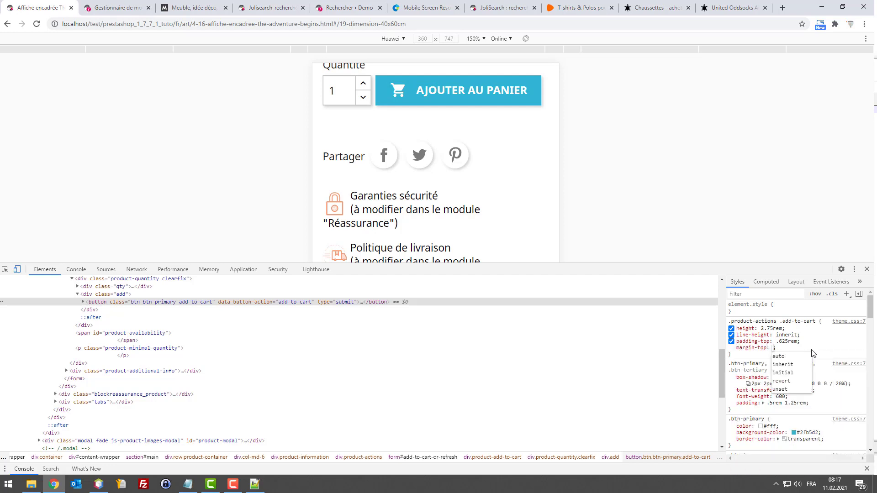
{"action": "type", "text": "200px"}
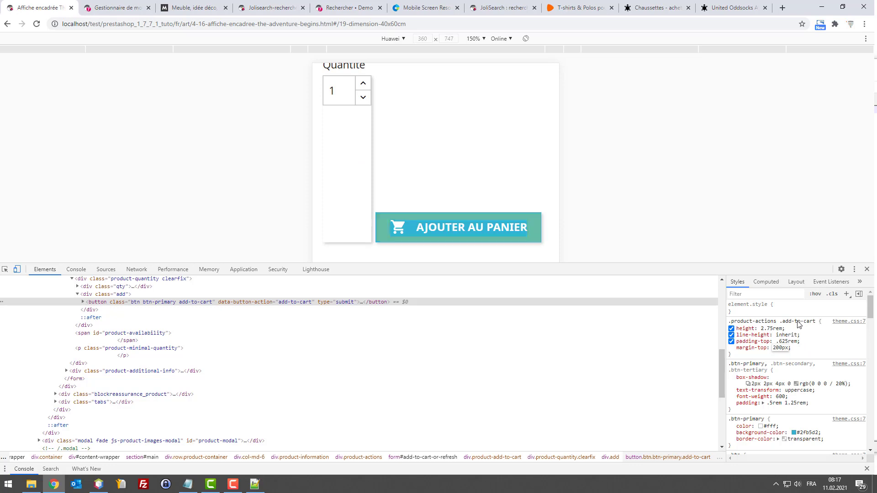
Raise the add-to-cart button's margin-top to 210px and check its position on the mobile product page.
{"action": "key", "text": "Up"}
{"action": "key", "text": "Up"}
{"action": "key", "text": "Up"}
{"action": "key", "text": "Up"}
{"action": "key", "text": "Up"}
{"action": "key", "text": "Up"}
{"action": "key", "text": "Up"}
{"action": "key", "text": "Up"}
{"action": "key", "text": "Up"}
{"action": "key", "text": "Up"}
{"action": "left_click_drag", "start_coordinate": [522, 264], "coordinate": [507, 343]}
{"action": "scroll", "coordinate": [462, 194], "scroll_direction": "up", "scroll_amount": 5}
{"action": "scroll", "coordinate": [473, 143], "scroll_direction": "down", "scroll_amount": 5}
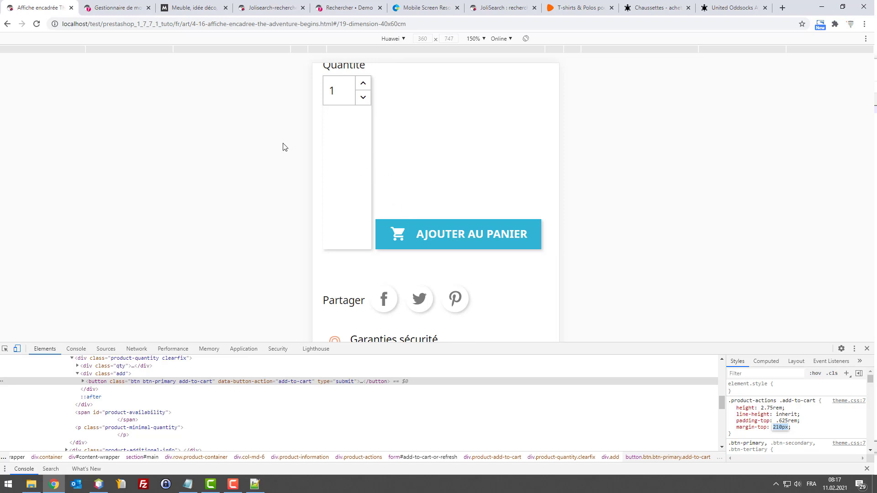
{"action": "scroll", "coordinate": [440, 195], "scroll_direction": "up", "scroll_amount": 4}
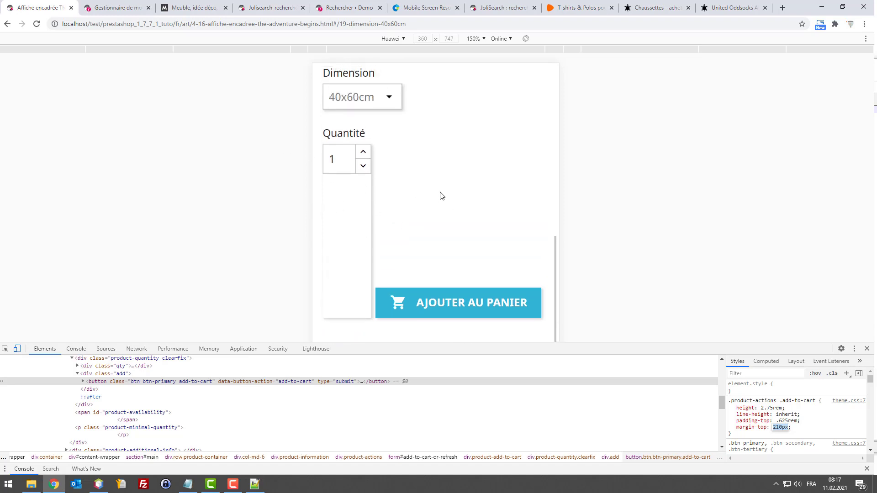
{"action": "scroll", "coordinate": [457, 206], "scroll_direction": "down", "scroll_amount": 6}
{"action": "scroll", "coordinate": [433, 169], "scroll_direction": "up", "scroll_amount": 3}
Open codeur.com in a new tab, look over the freelance platform's home page, and close it.
{"action": "key", "text": "ctrl+t"}
{"action": "type", "text": "codeu"}
{"action": "key", "text": "Return"}
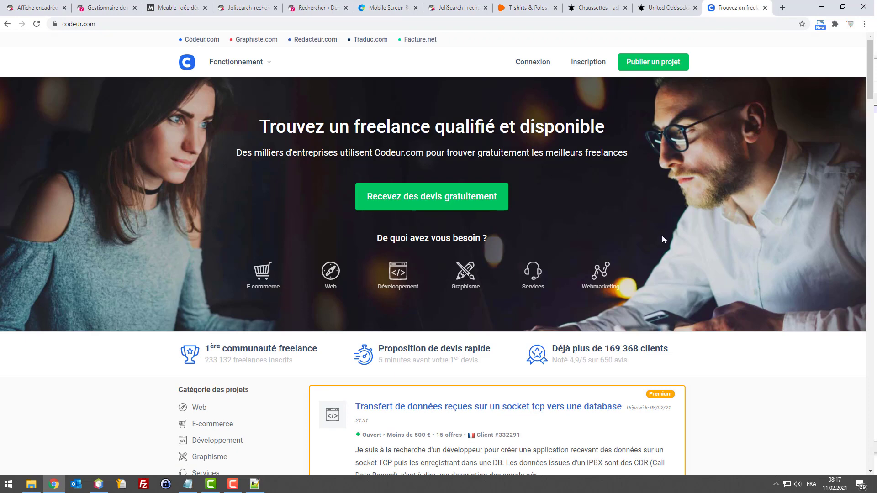
{"action": "scroll", "coordinate": [662, 235], "scroll_direction": "down", "scroll_amount": 6}
{"action": "scroll", "coordinate": [156, 187], "scroll_direction": "up", "scroll_amount": 3}
{"action": "scroll", "coordinate": [155, 184], "scroll_direction": "up", "scroll_amount": 1}
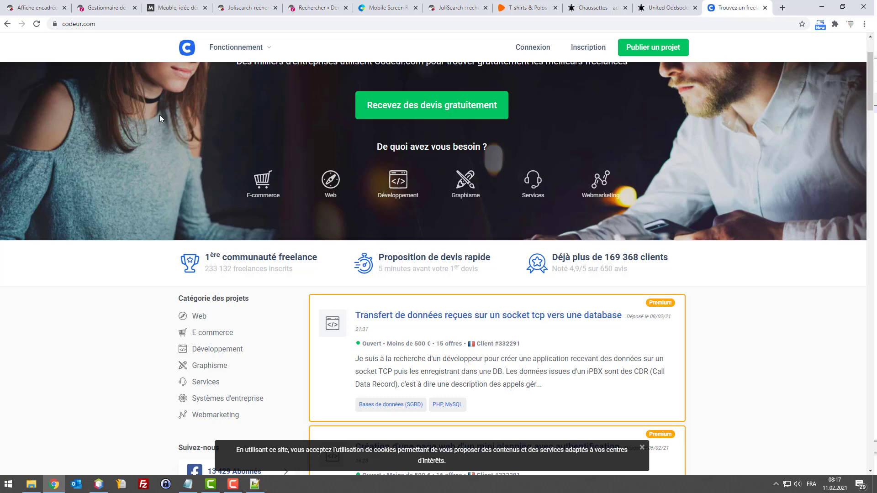
{"action": "key", "text": "ctrl+w"}
Leave the mobile preview by closing the developer tools and reload the poster's product page to discard the temporary margin.
{"action": "scroll", "coordinate": [516, 256], "scroll_direction": "down", "scroll_amount": 5}
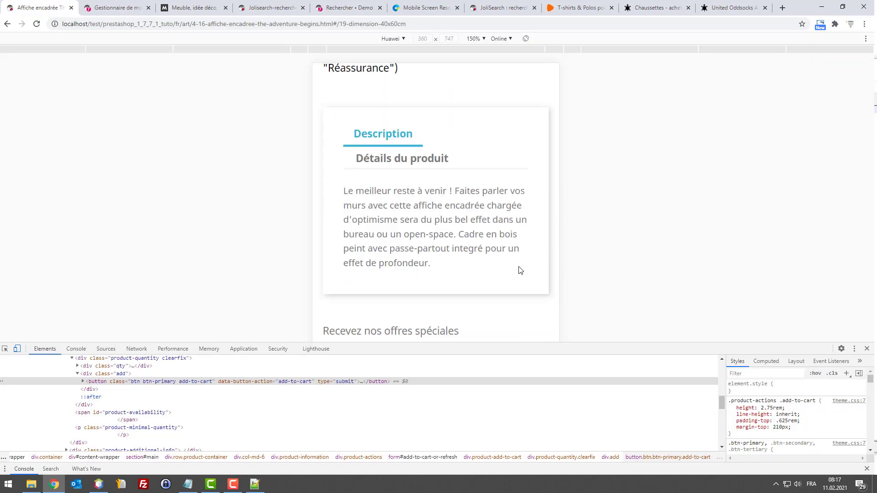
{"action": "scroll", "coordinate": [521, 268], "scroll_direction": "up", "scroll_amount": 6}
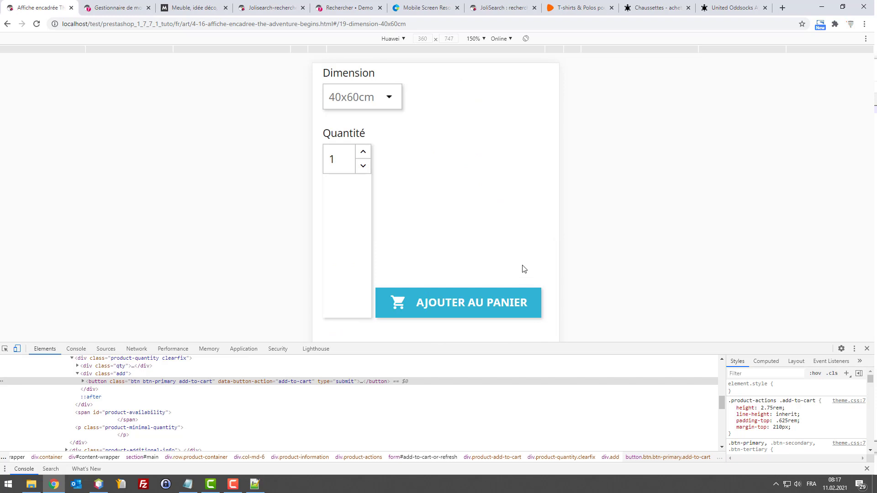
{"action": "scroll", "coordinate": [523, 269], "scroll_direction": "up", "scroll_amount": 10}
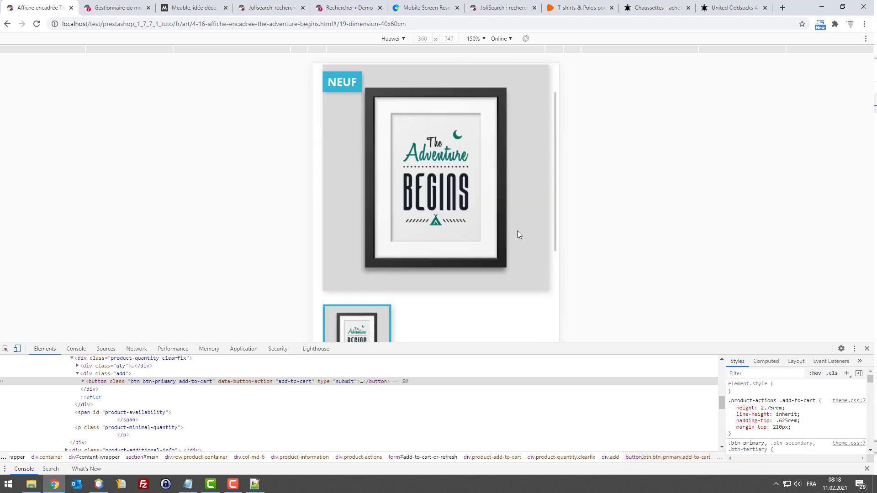
{"action": "scroll", "coordinate": [511, 213], "scroll_direction": "up", "scroll_amount": 2}
{"action": "key", "text": "F12"}
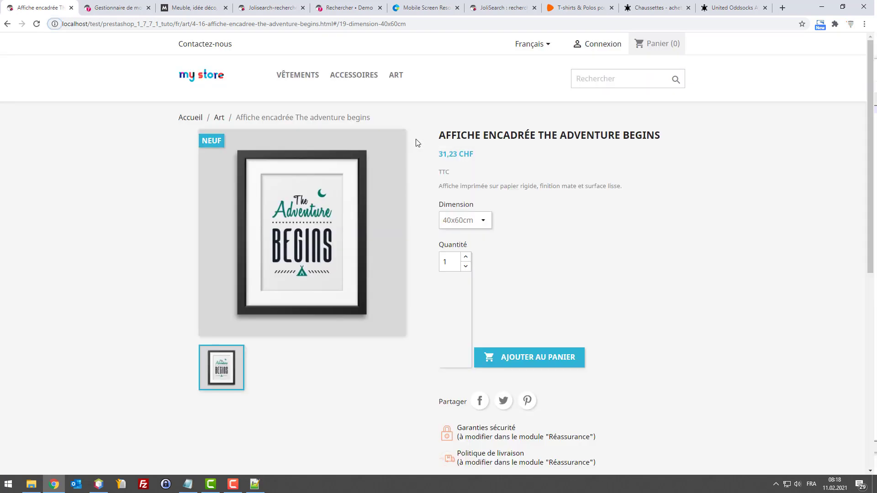
{"action": "key", "text": "F5"}
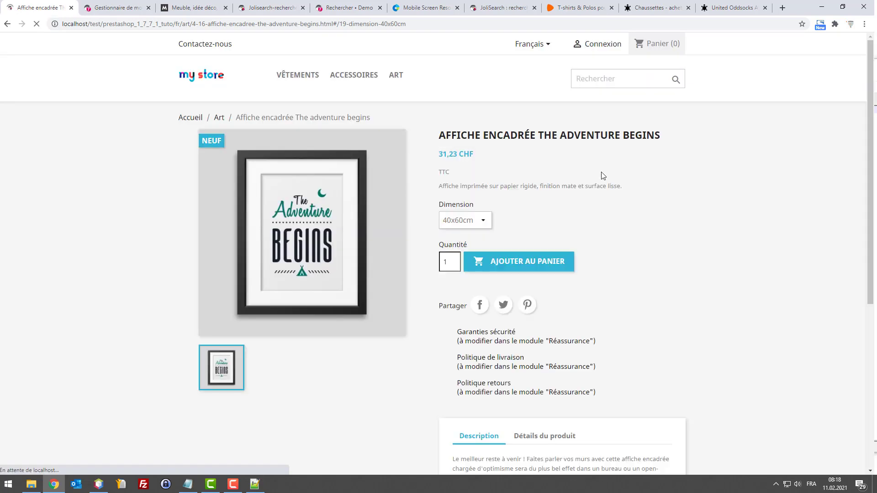